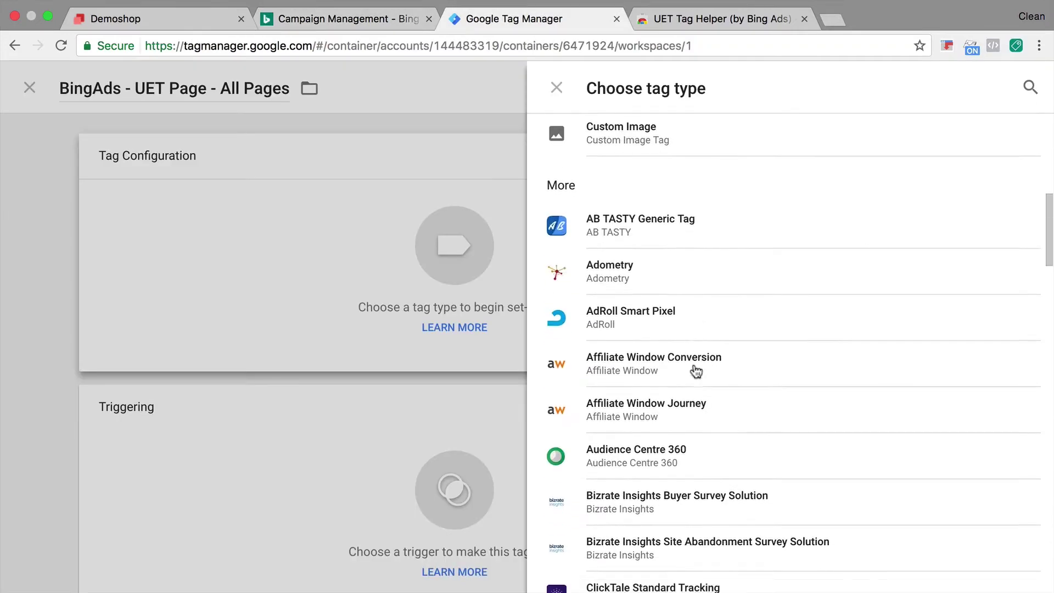
Step: On the order-received page, enlarge the GTM preview pane slightly and check fired events in UET Tag Helper
scroll(695, 370, down, 3)
scroll(695, 371, down, 10)
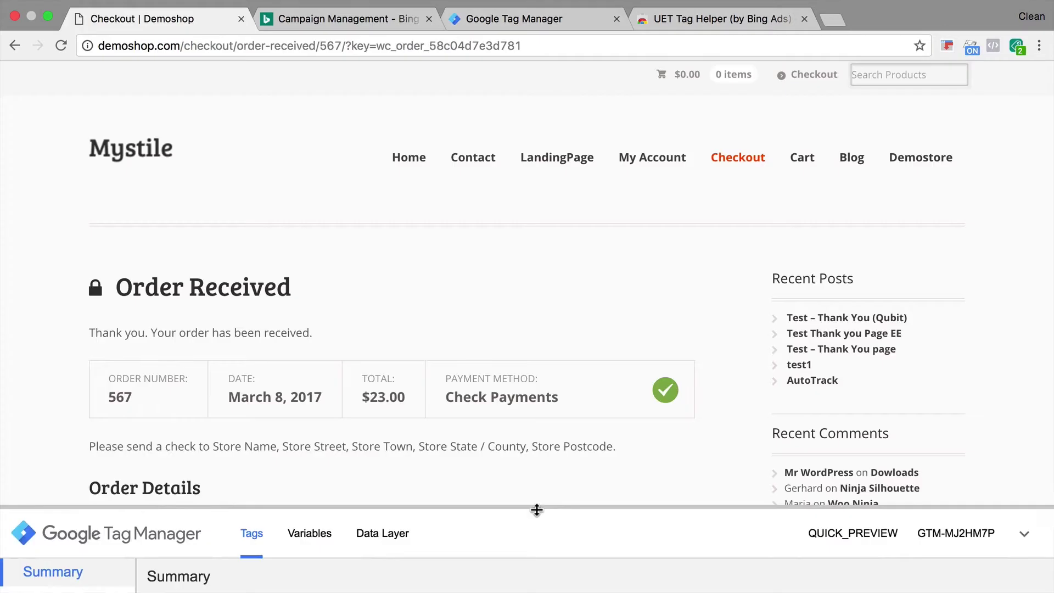
drag(536, 510, 537, 508)
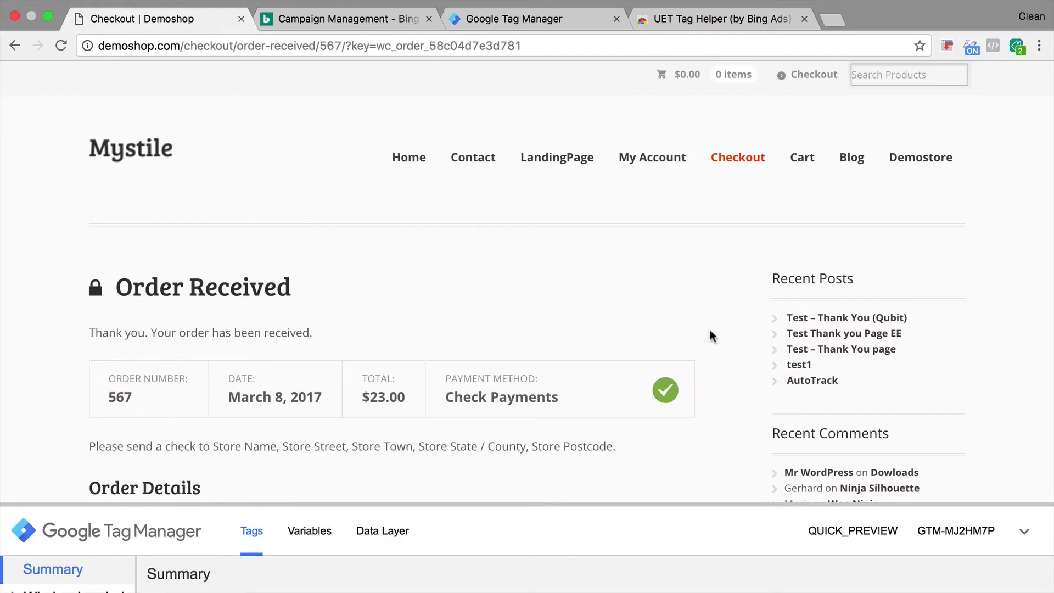
click(1016, 47)
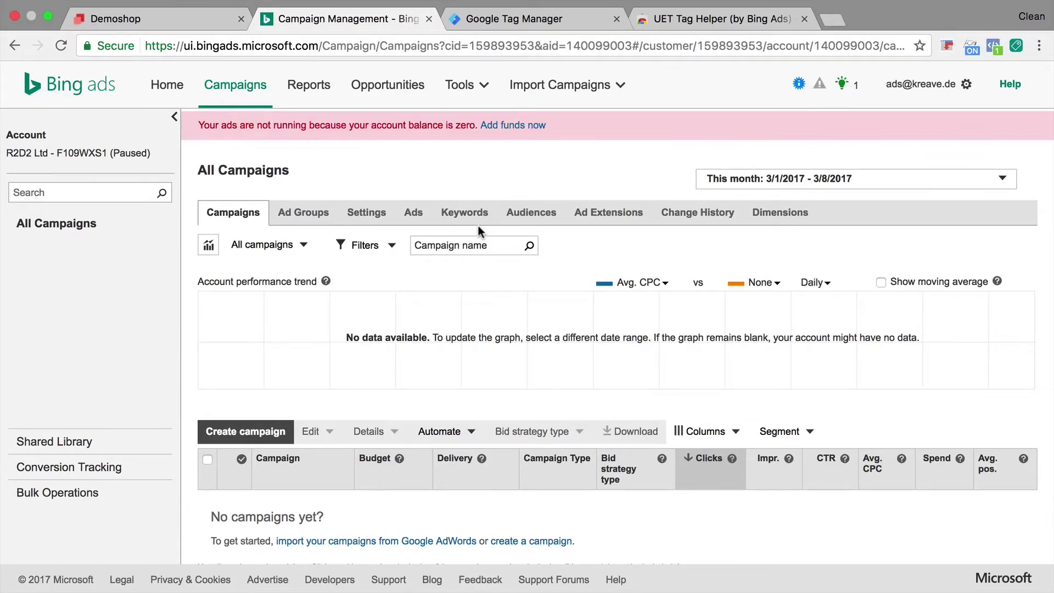
Step: Glance at the Demoshop site, then open Conversion Tracking's UET tags page listing the 'test' tag
click(212, 19)
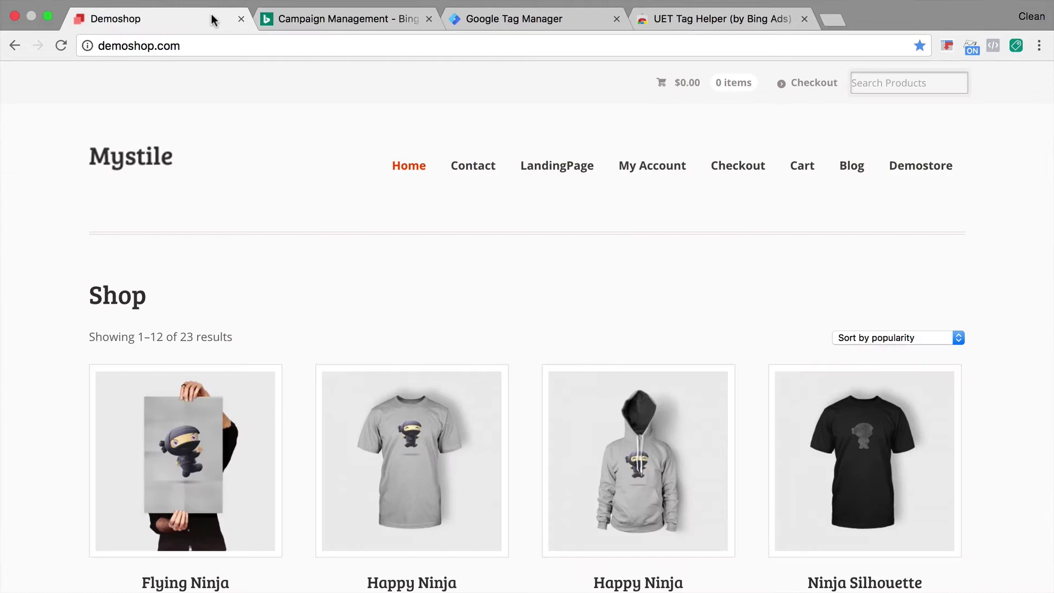
click(305, 20)
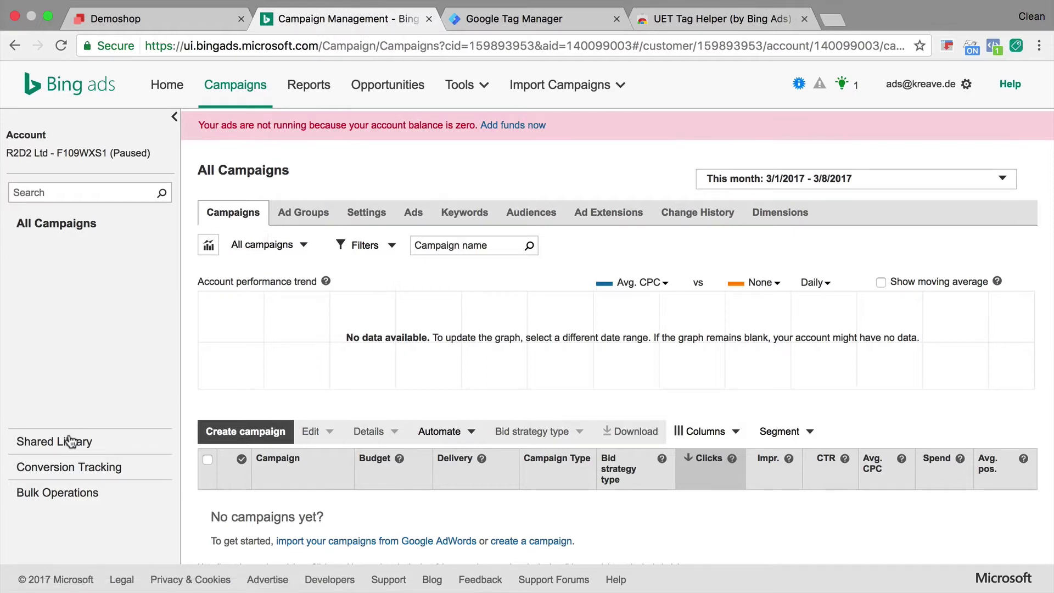
click(49, 473)
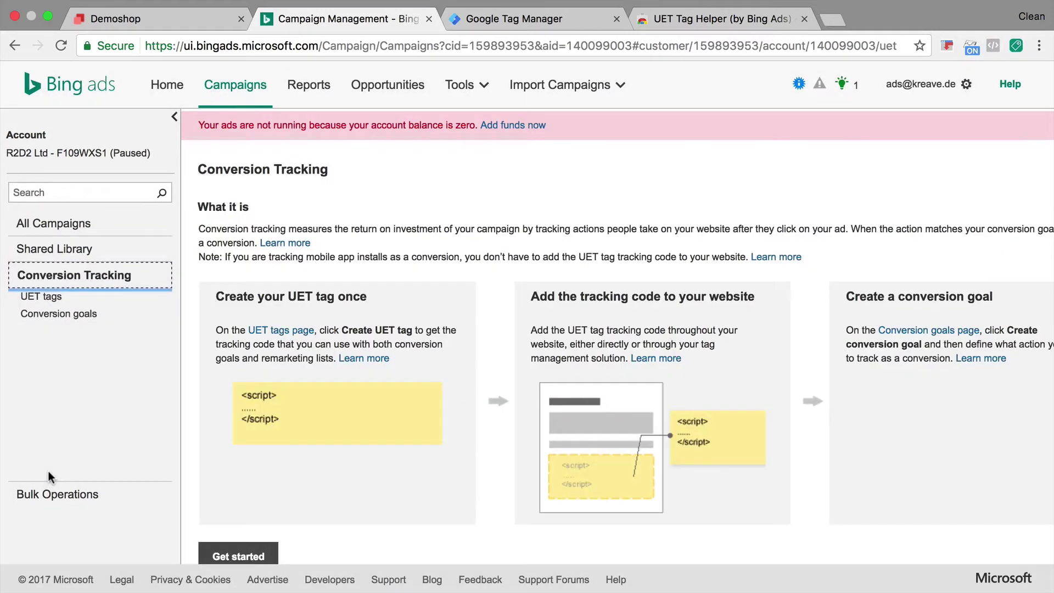
scroll(318, 443, down, 5)
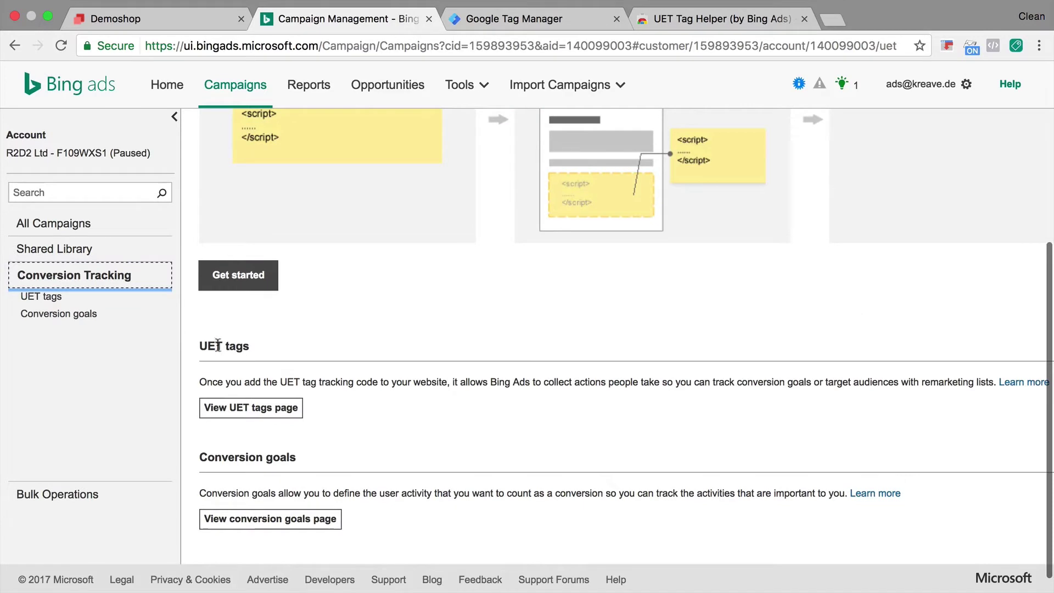
click(239, 412)
scroll(220, 429, down, 3)
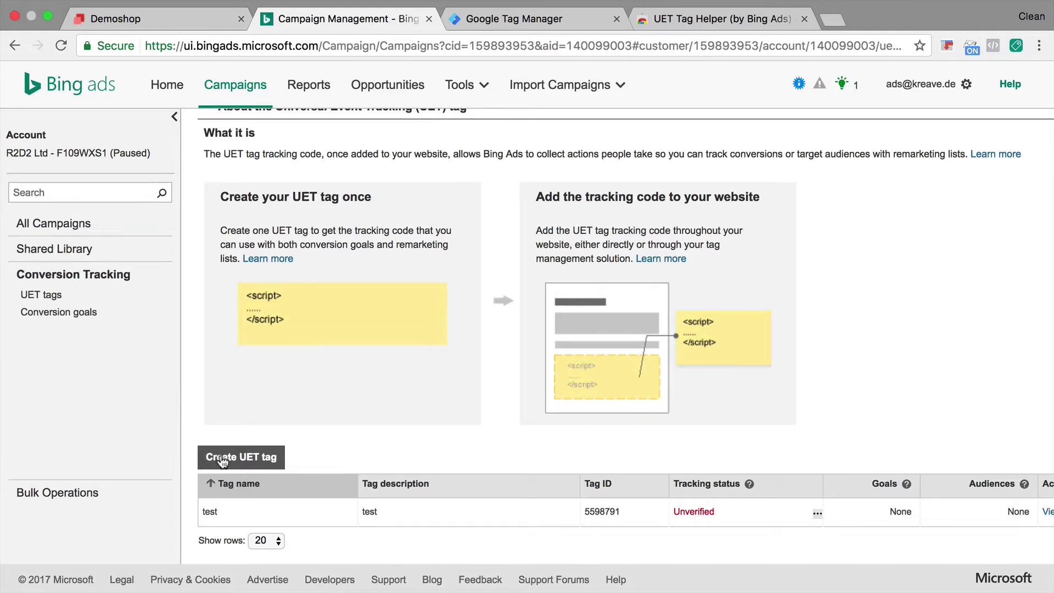
Step: Create and save a UET tag named 'Demo' with description 'Demo for demoshop.com'
click(223, 460)
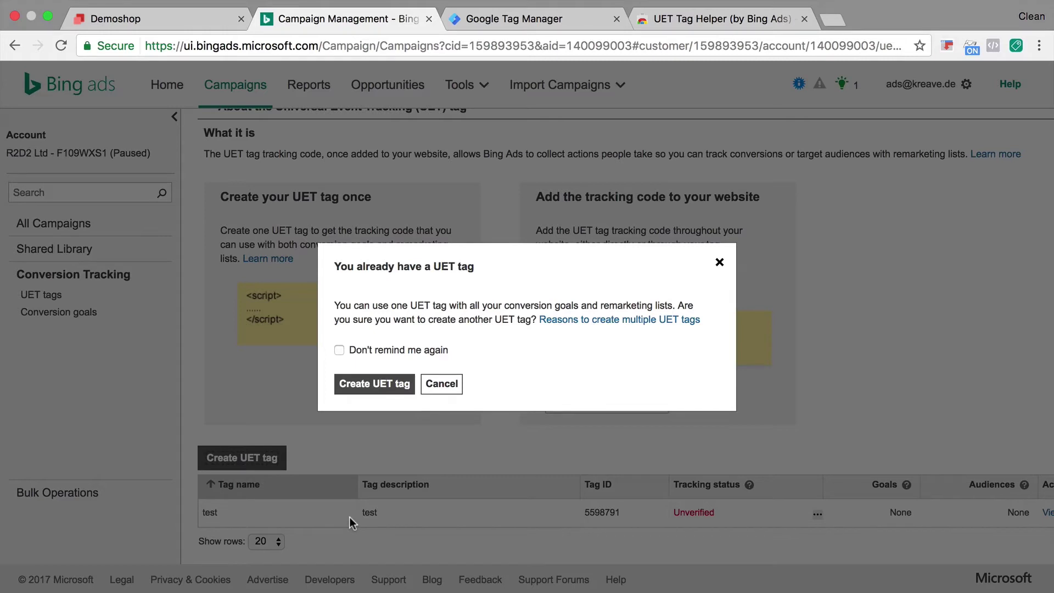
click(372, 391)
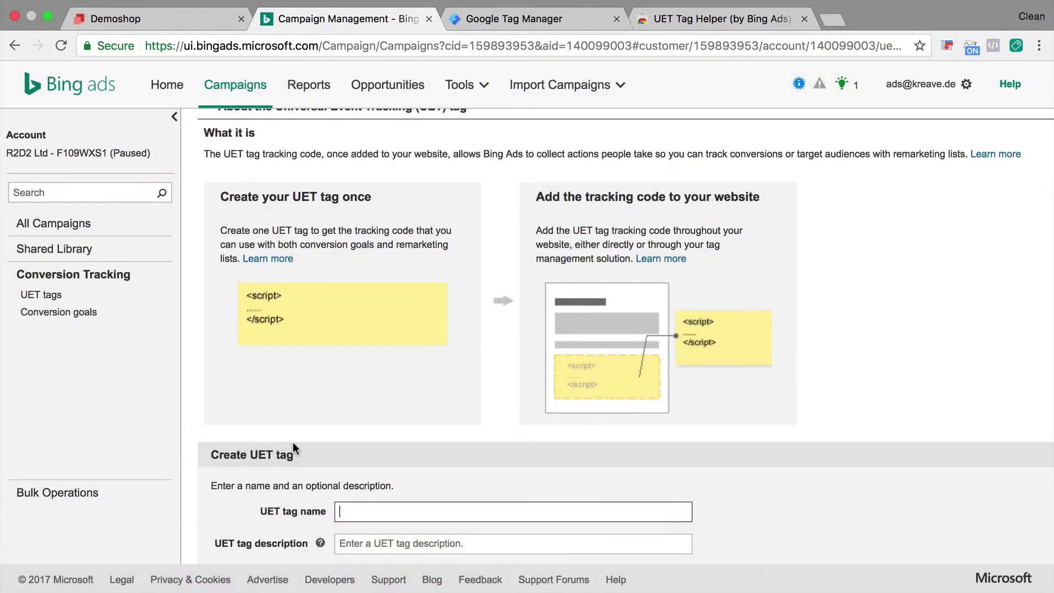
scroll(330, 434, down, 2)
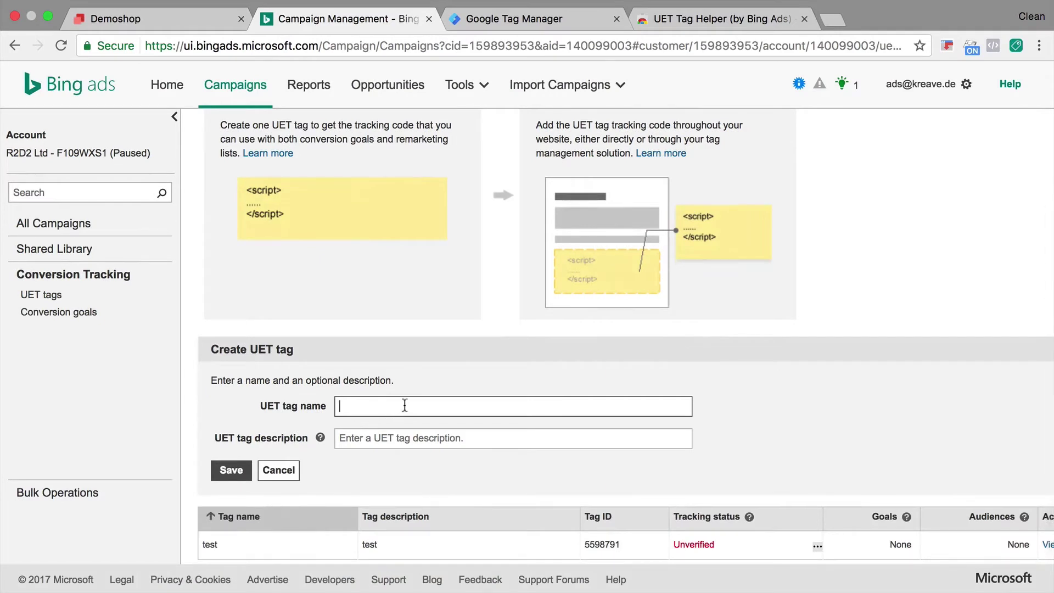
text(Demo)
key(Tab)
key(Tab)
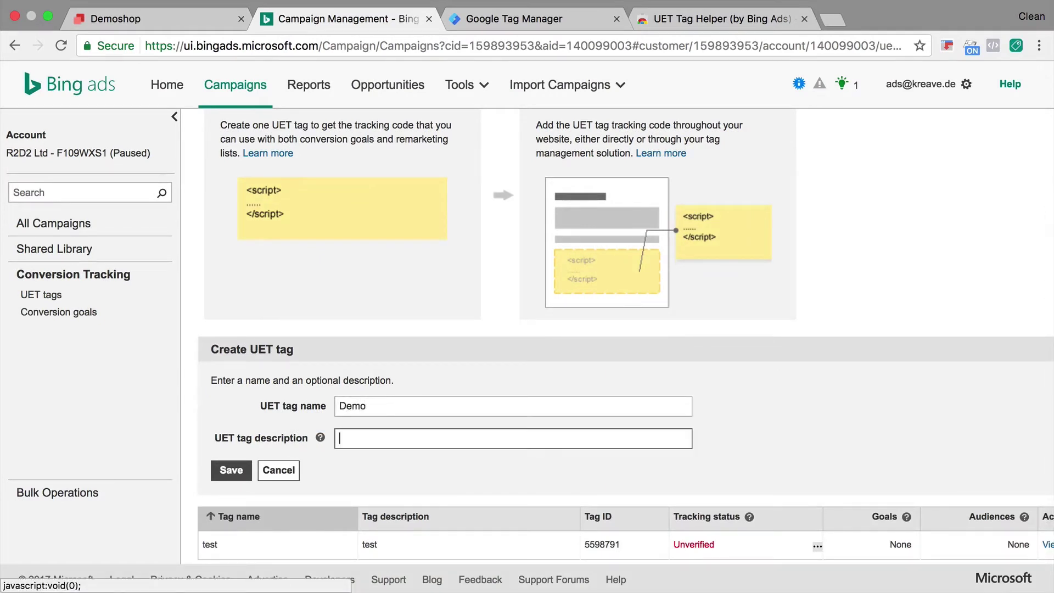
text(Demo for demoshop.com)
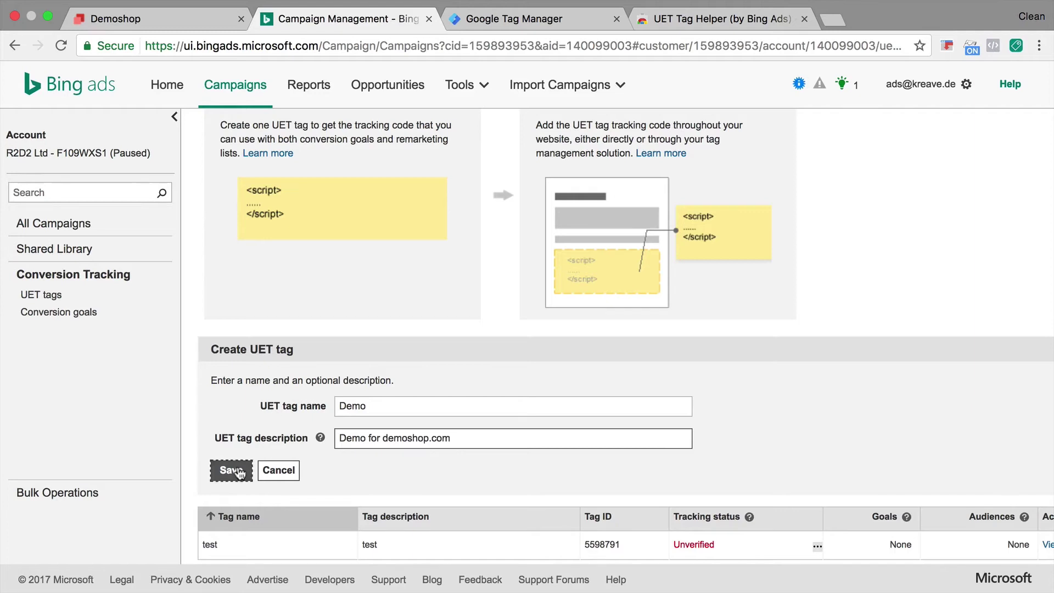
click(238, 468)
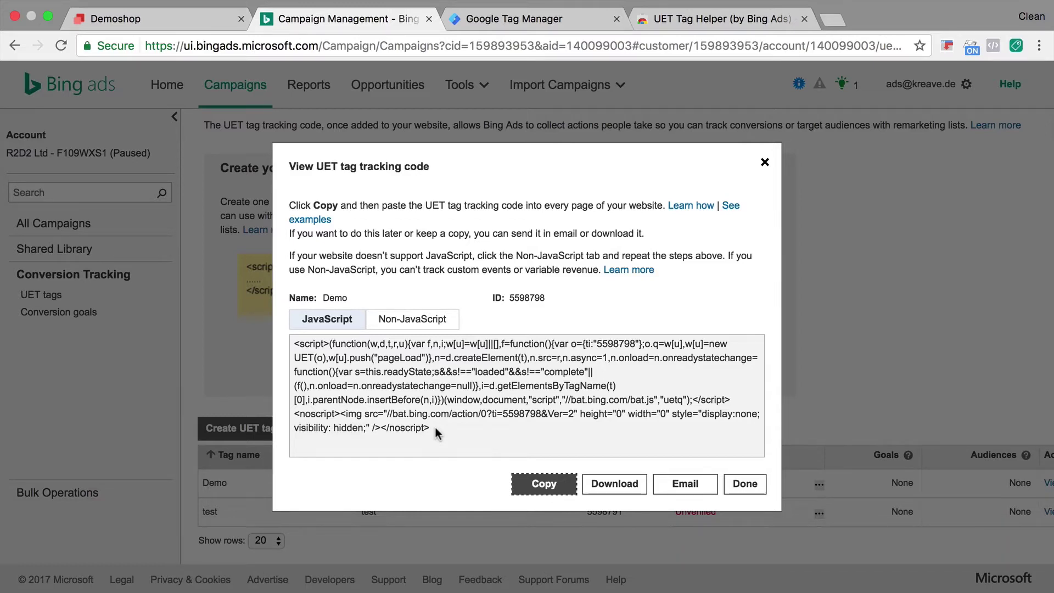
Step: Open the 112Bing workspace Overview in Google Tag Manager and view the container install snippet
click(508, 25)
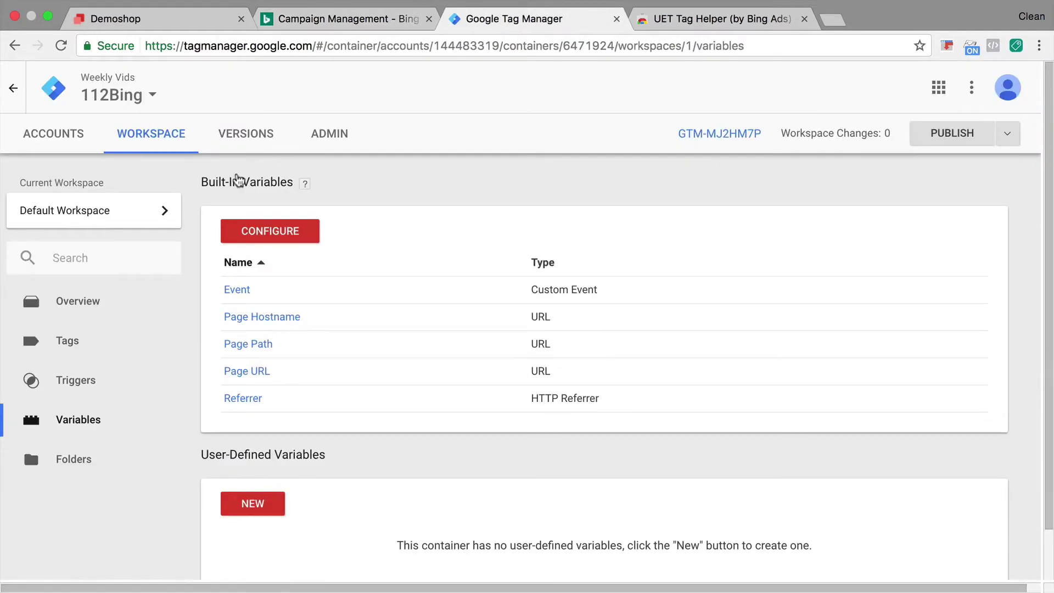
click(127, 302)
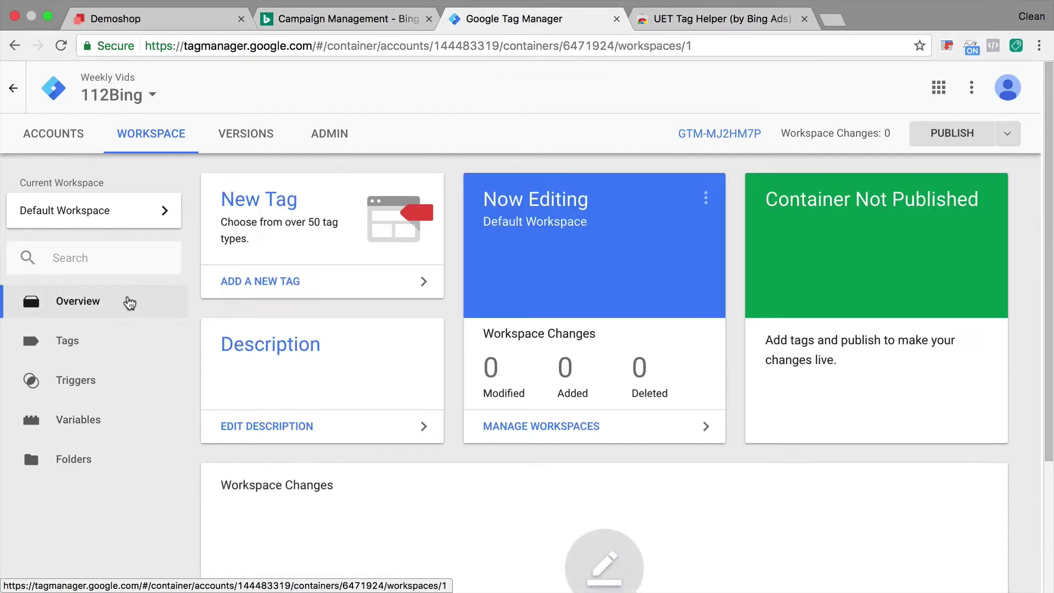
click(732, 134)
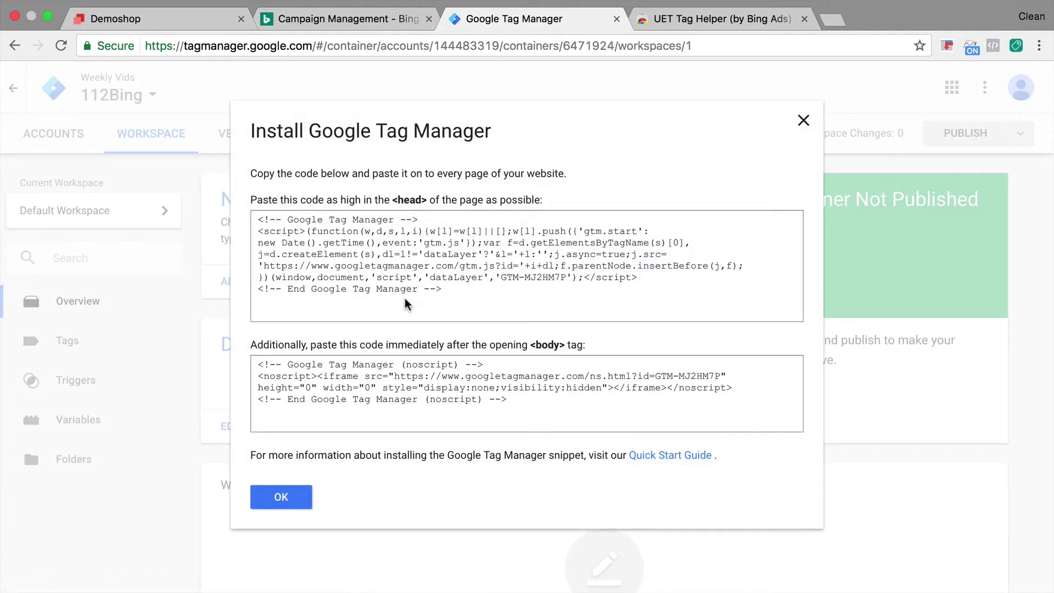
click(816, 122)
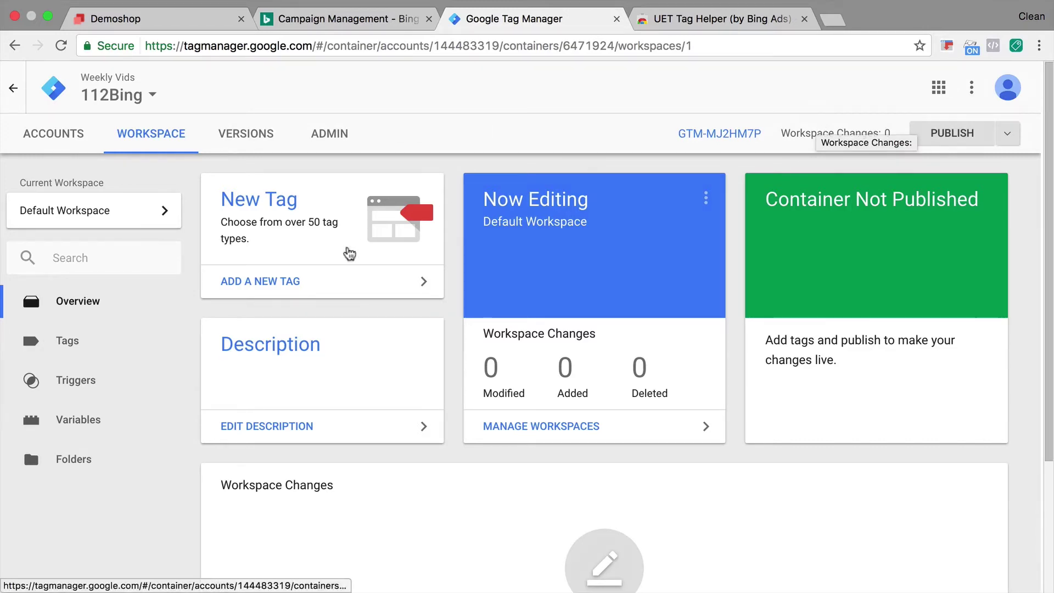
Step: Add a tag titled 'BingAds - UET Page - All Pages' using the Bing Ads Universal Event Tracking type
click(362, 281)
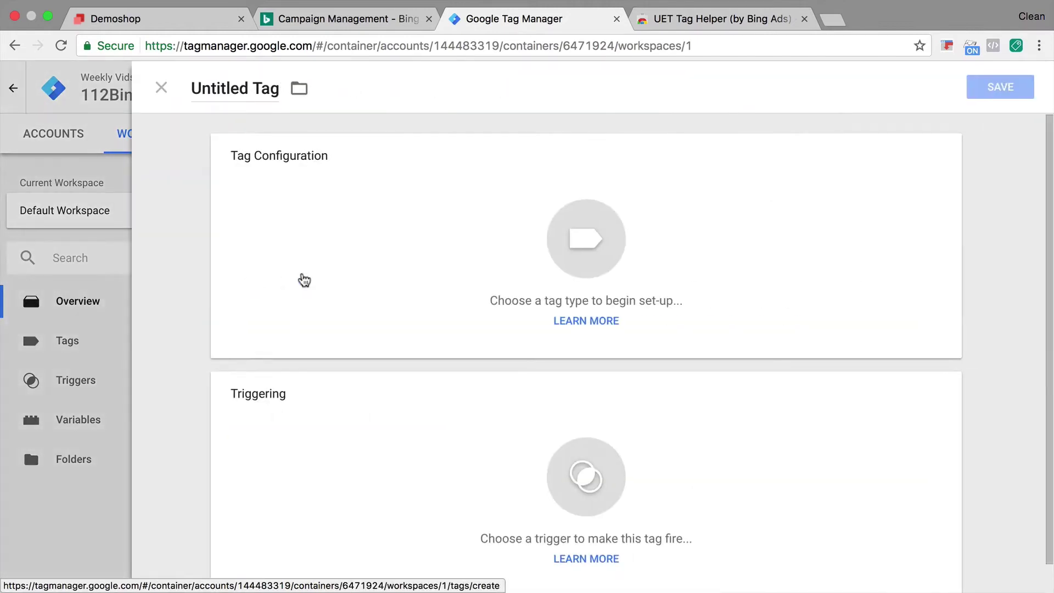
click(212, 91)
text(Bing)
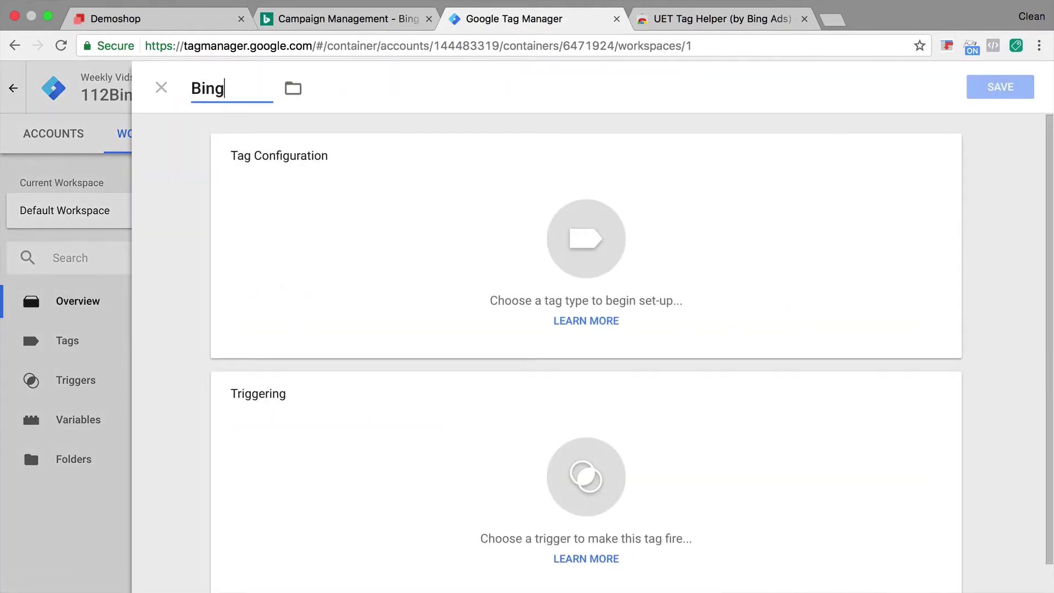
text(Ads - UET Page - All Pages)
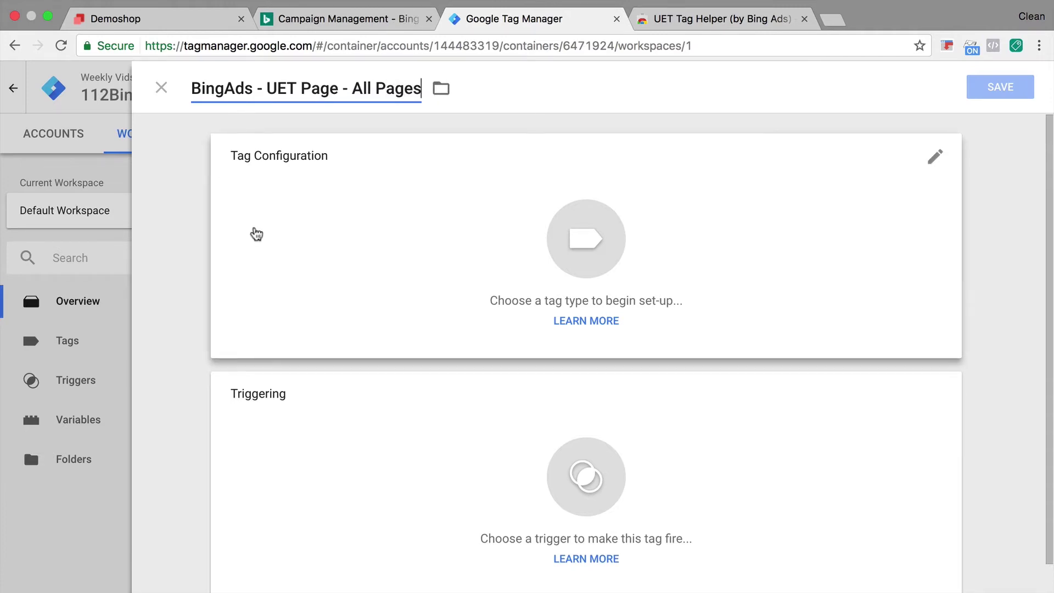
click(258, 236)
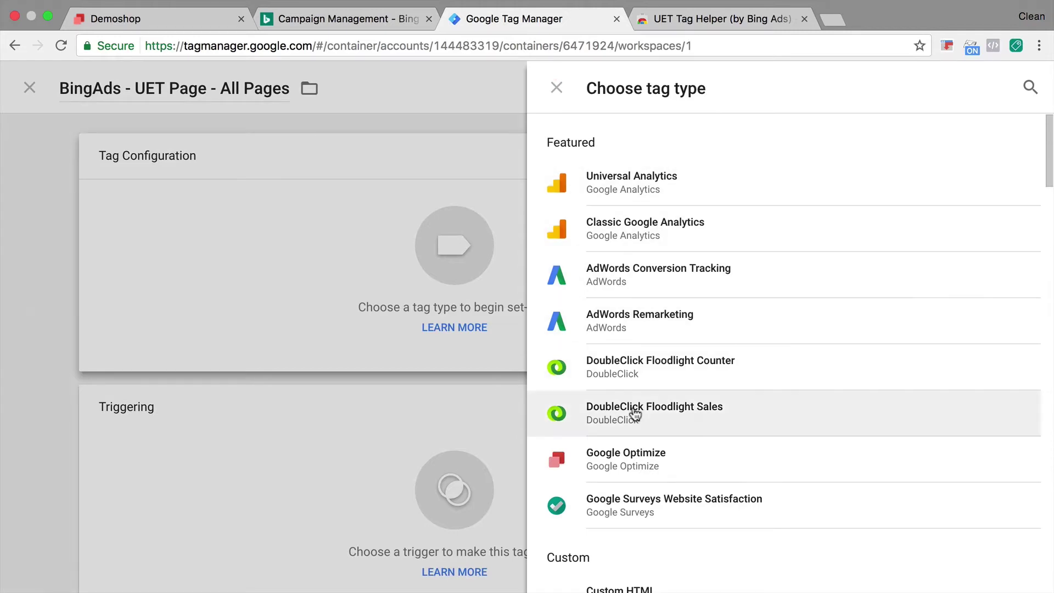
scroll(635, 409, down, 1)
scroll(635, 413, down, 4)
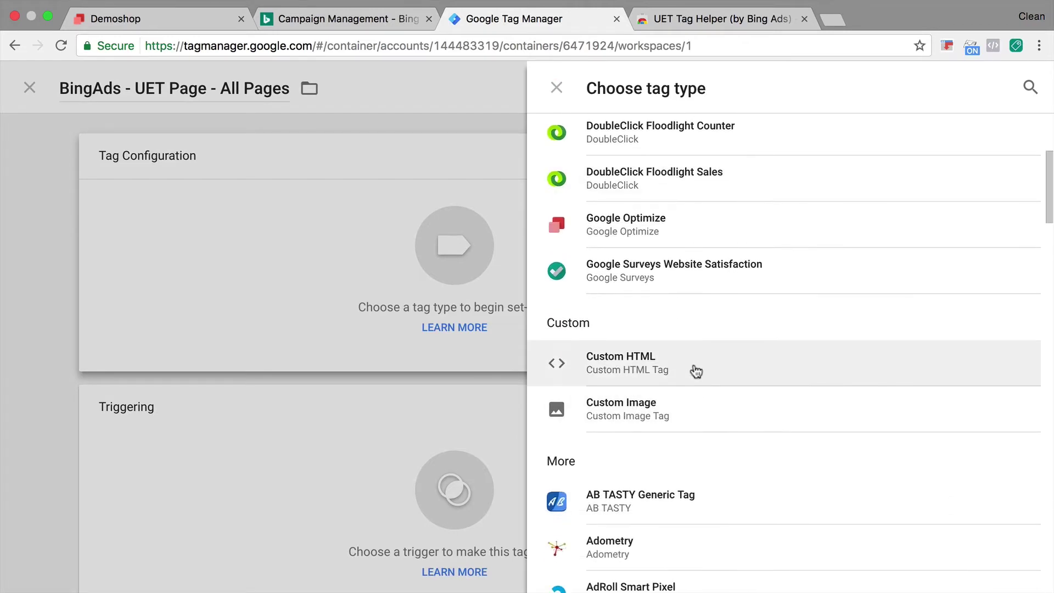
scroll(696, 372, down, 10)
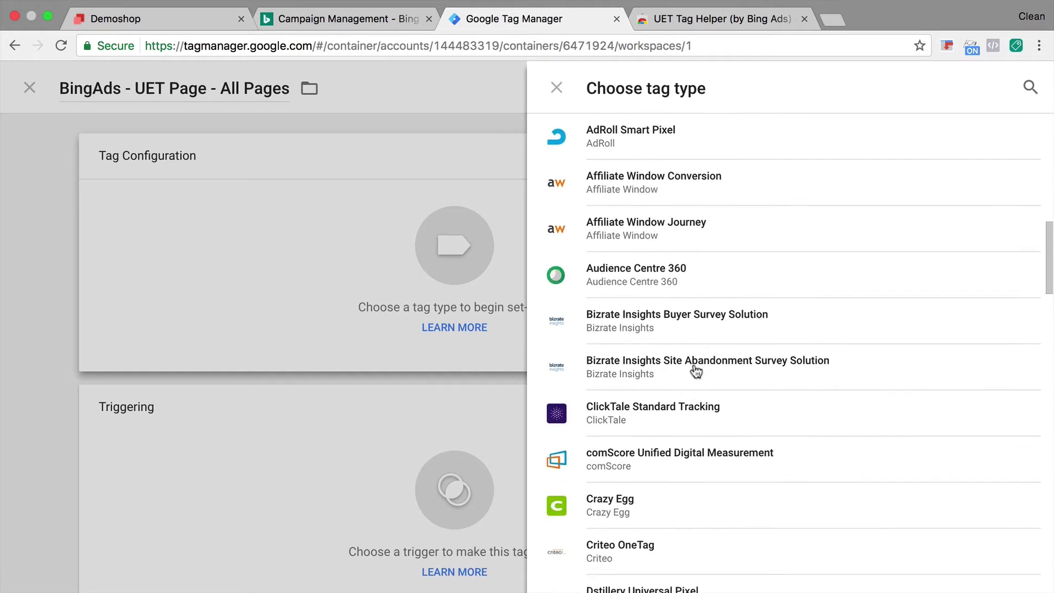
scroll(696, 371, down, 10)
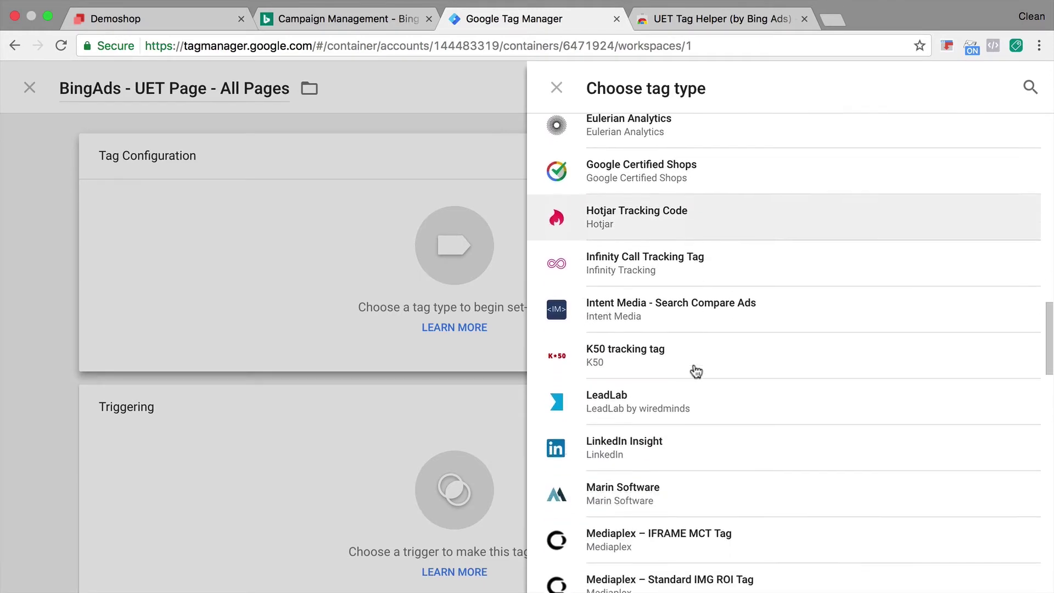
scroll(696, 372, down, 3)
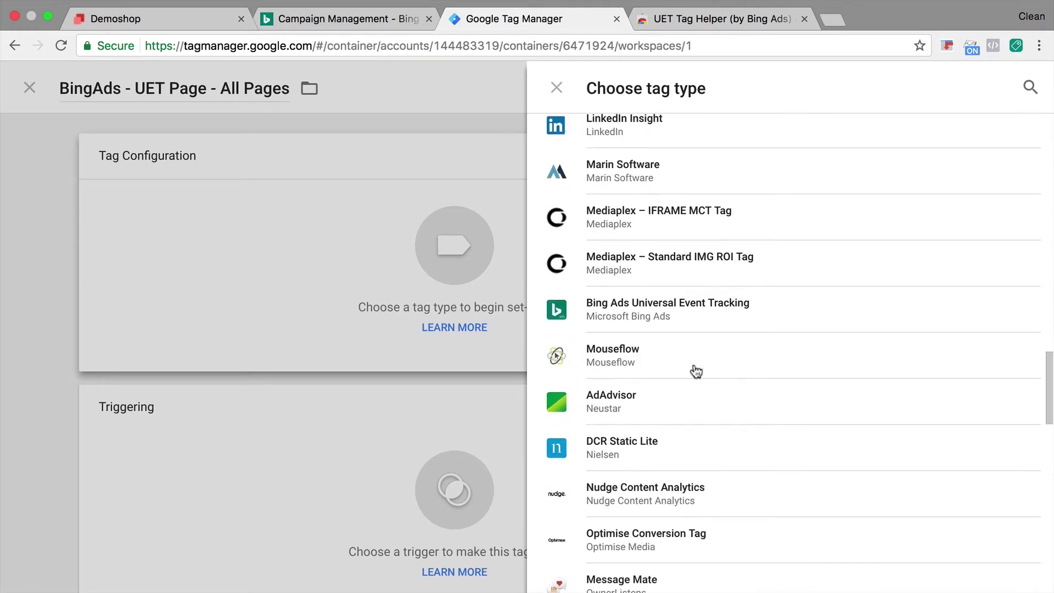
click(635, 329)
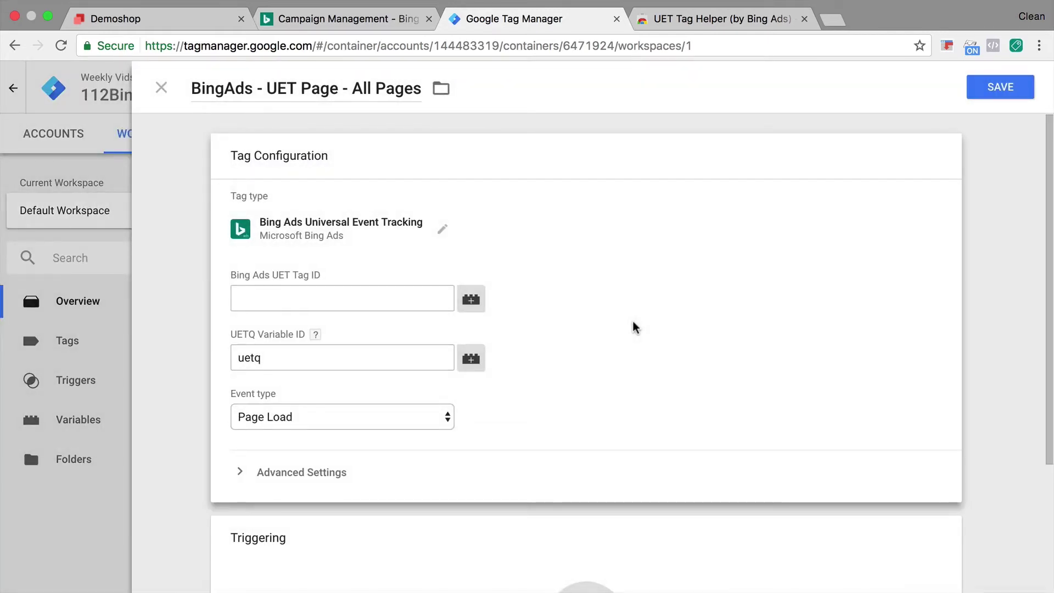
Step: Copy the Demo tag ID 5598798 from Bing Ads into the UET Tag ID field
scroll(636, 328, down, 2)
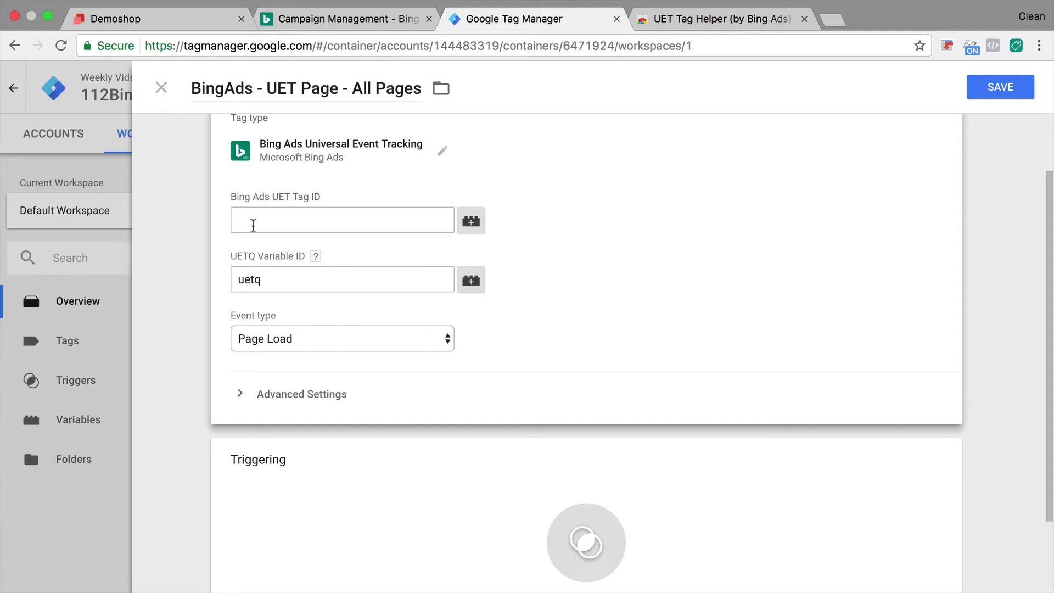
click(324, 21)
double_click(531, 297)
key(super+c)
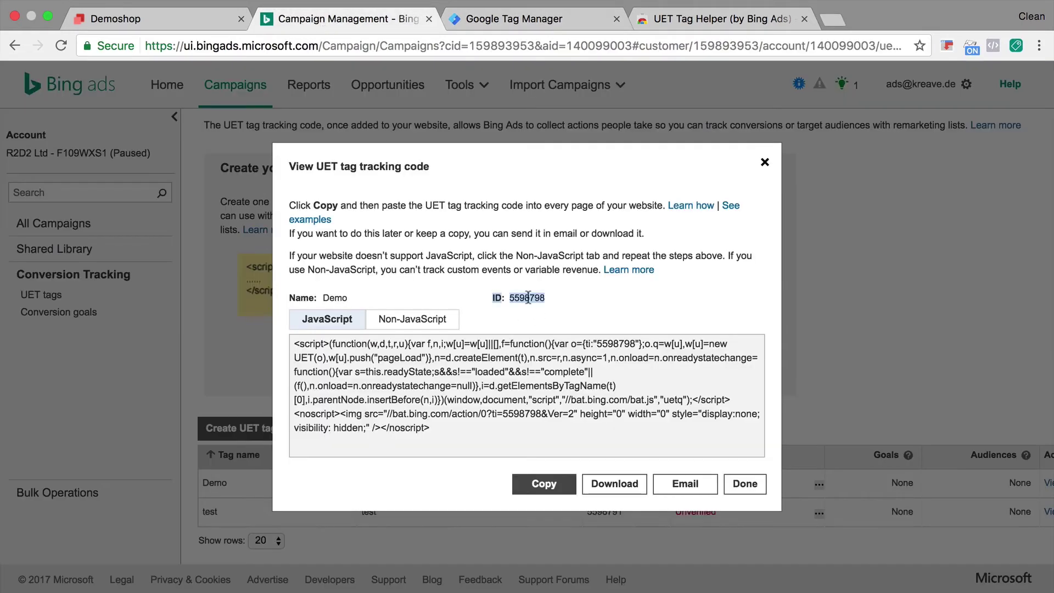
click(521, 28)
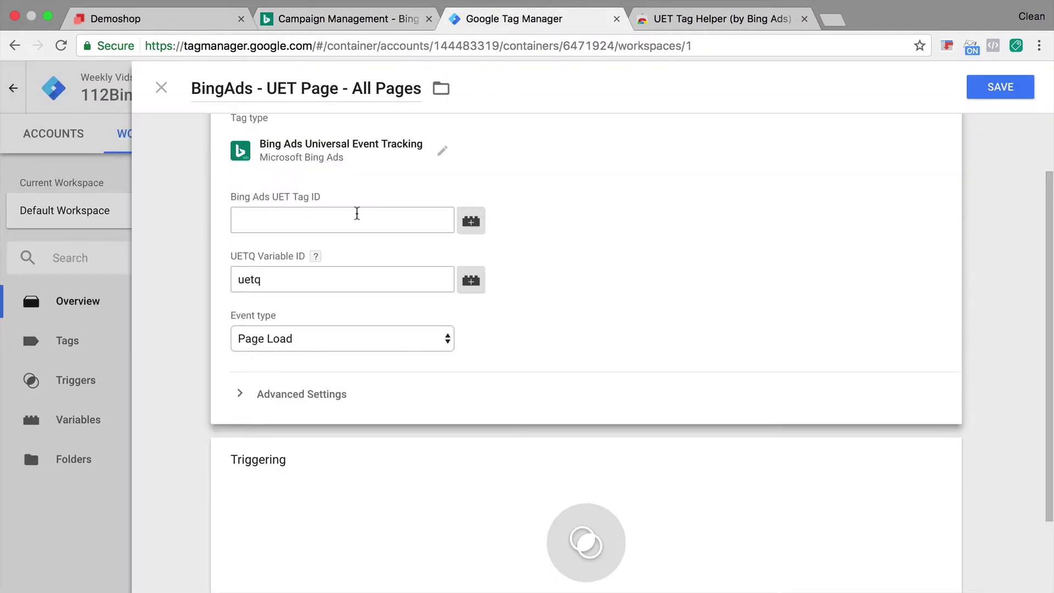
click(357, 215)
key(super+v)
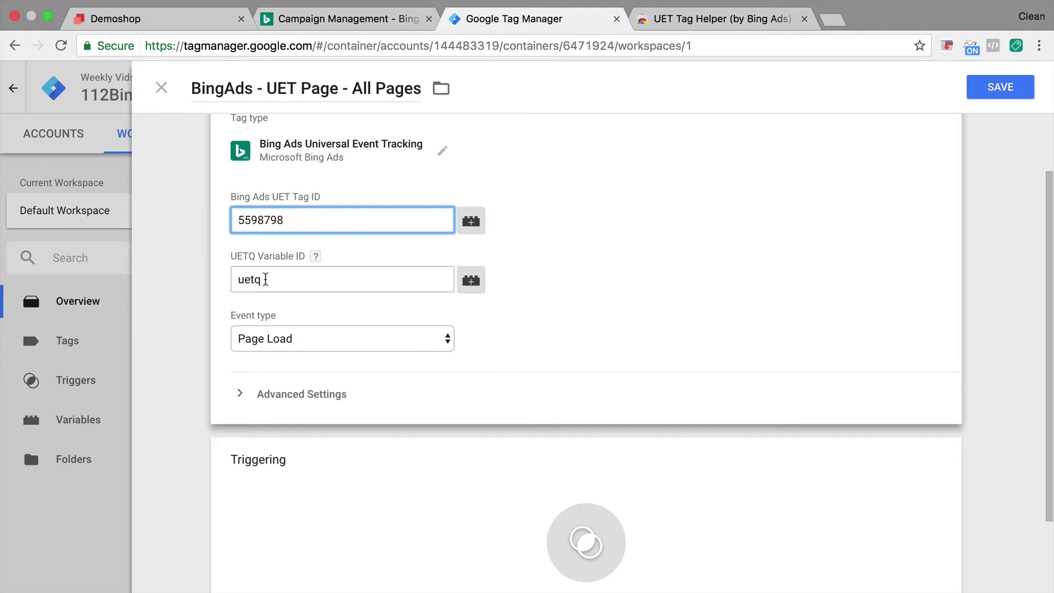
Step: Keep the Page Load event type, add the All Pages trigger, and save the tag
click(295, 347)
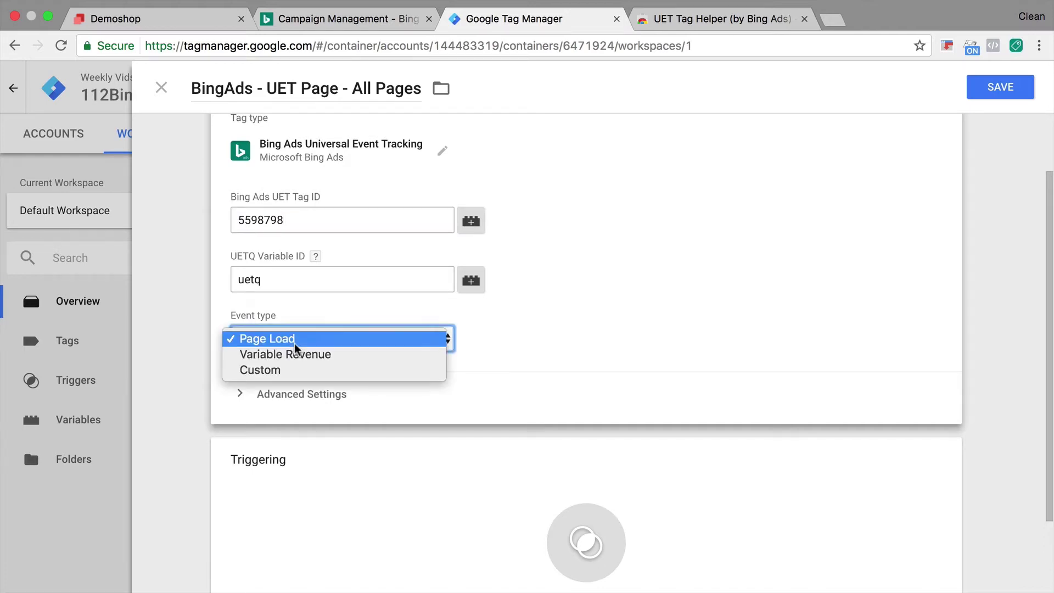
click(295, 346)
scroll(189, 419, down, 3)
click(419, 467)
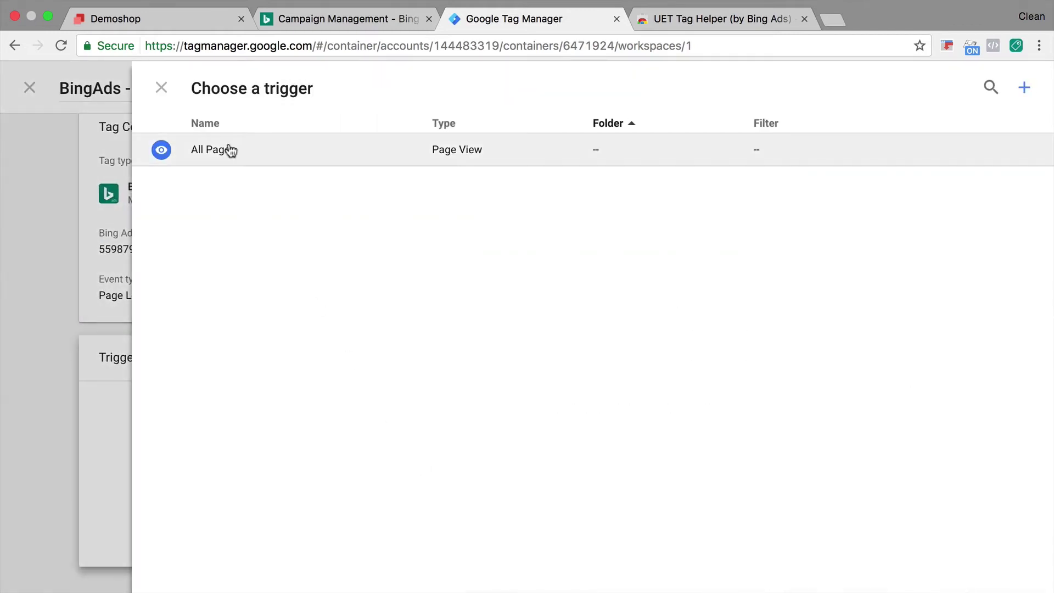
click(229, 154)
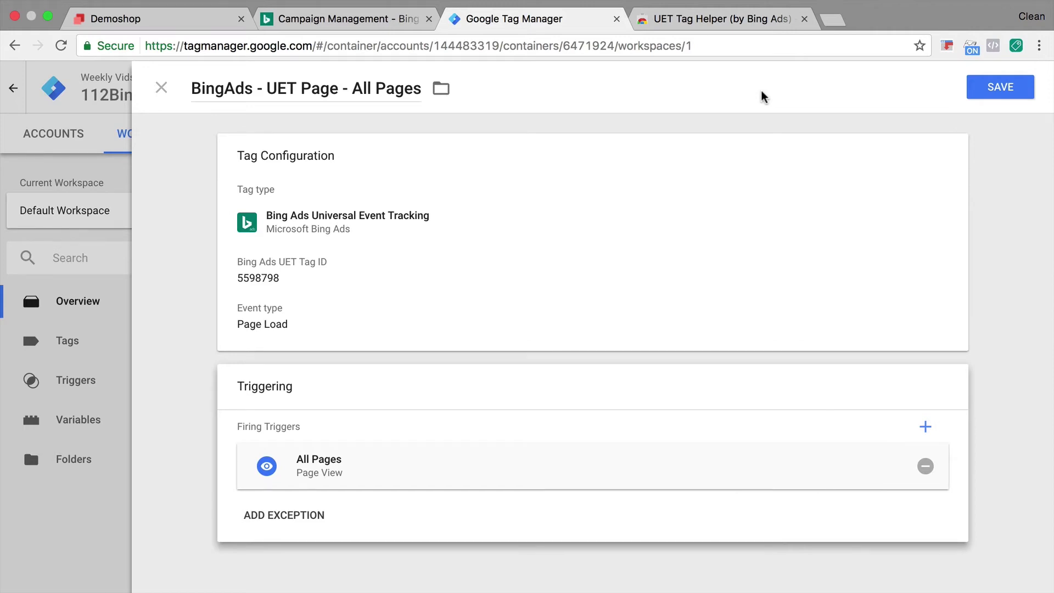
click(999, 91)
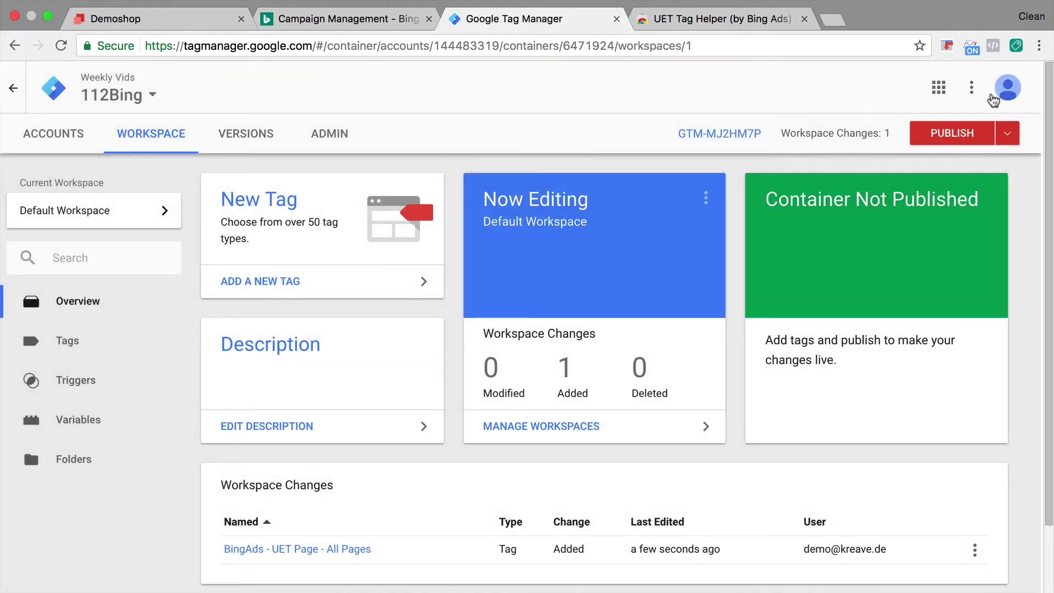
Step: Start GTM preview mode and reload Demoshop to confirm the UET page tag fired once
click(1008, 134)
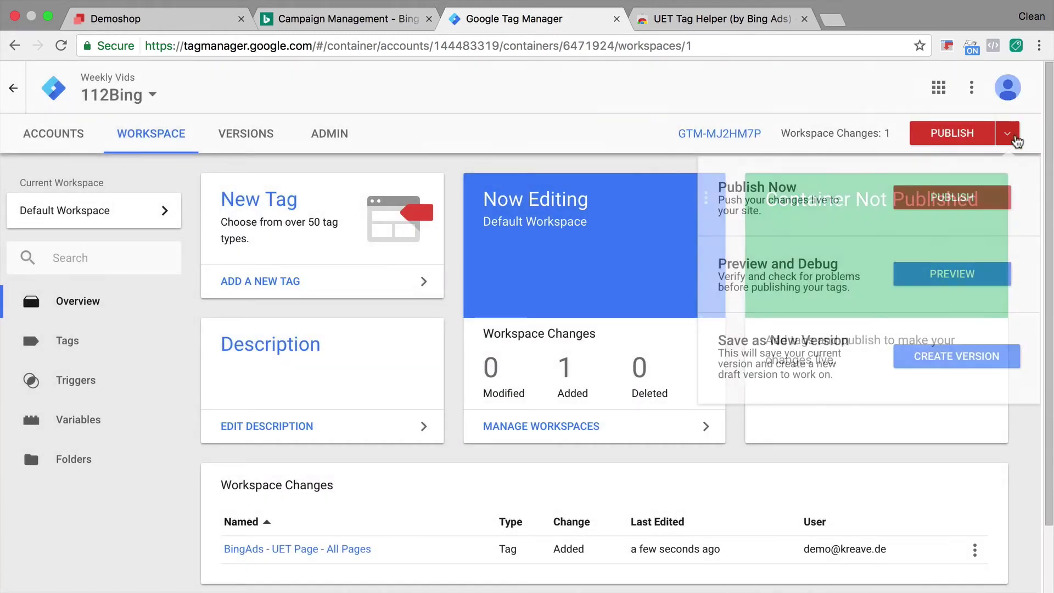
click(932, 278)
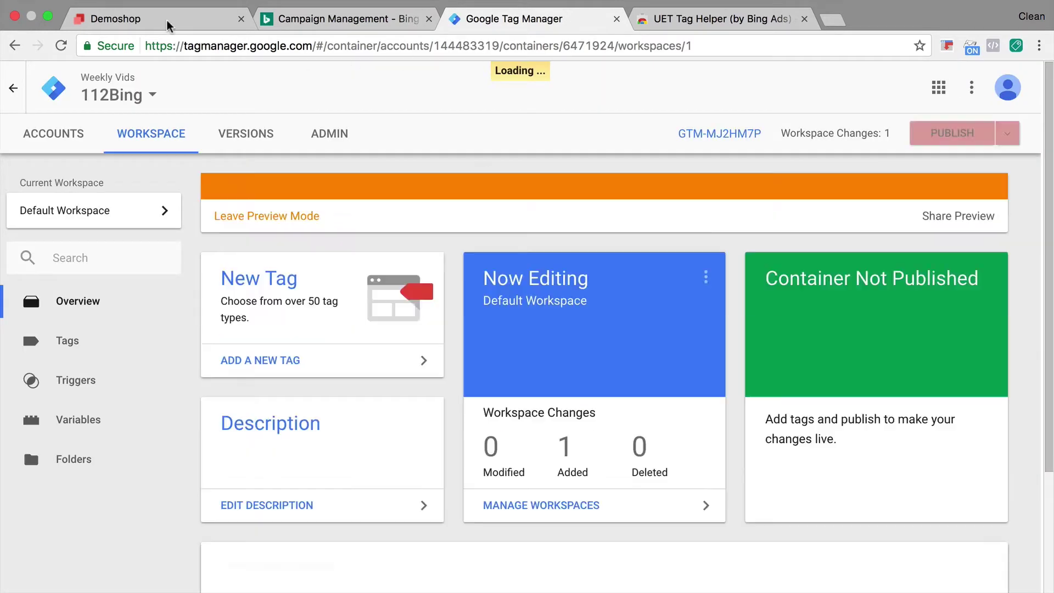
click(166, 20)
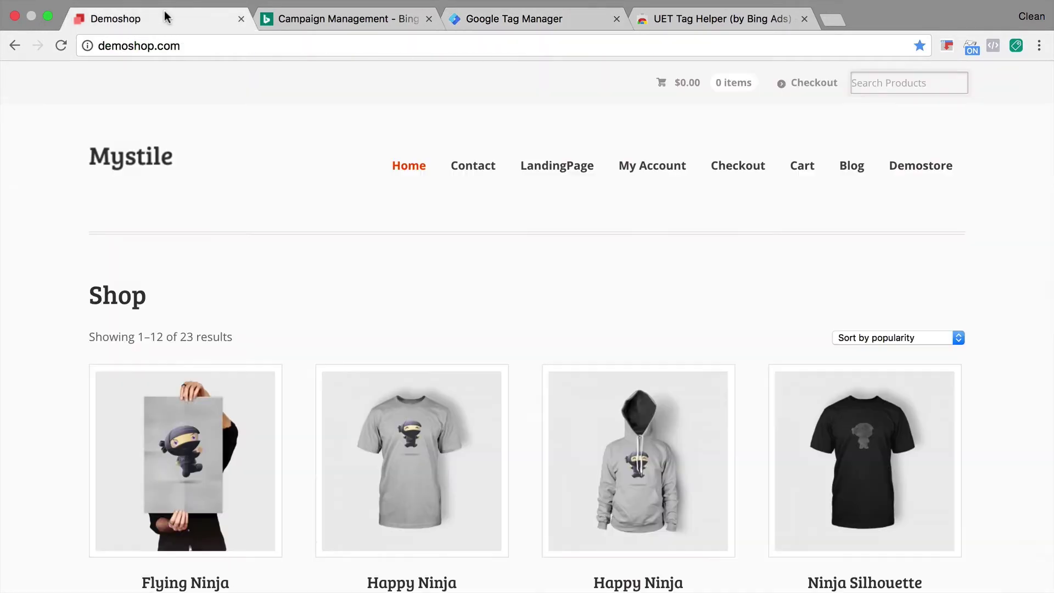
click(62, 45)
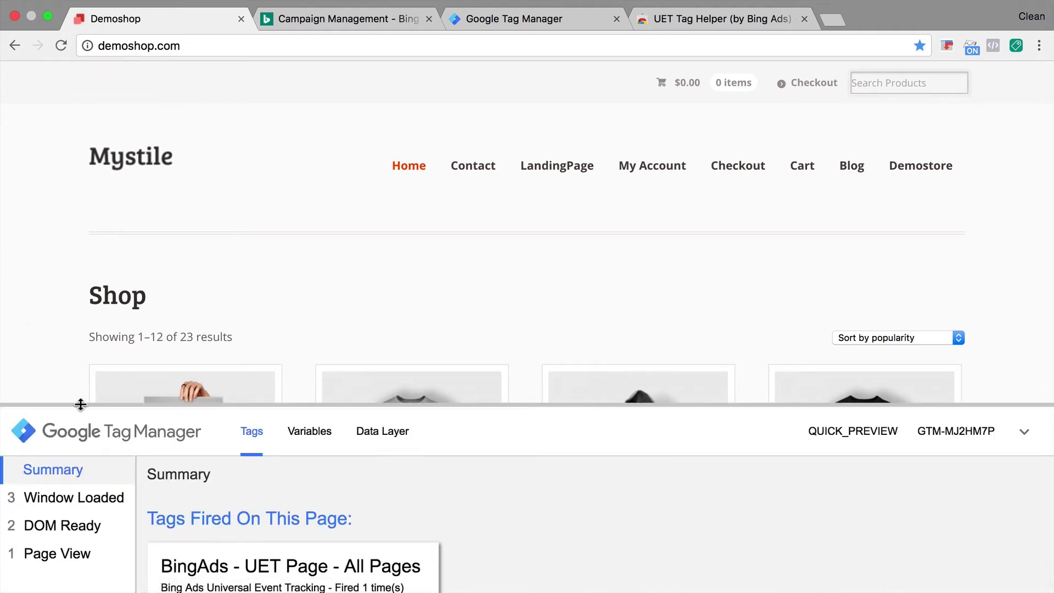
drag(81, 405, 94, 203)
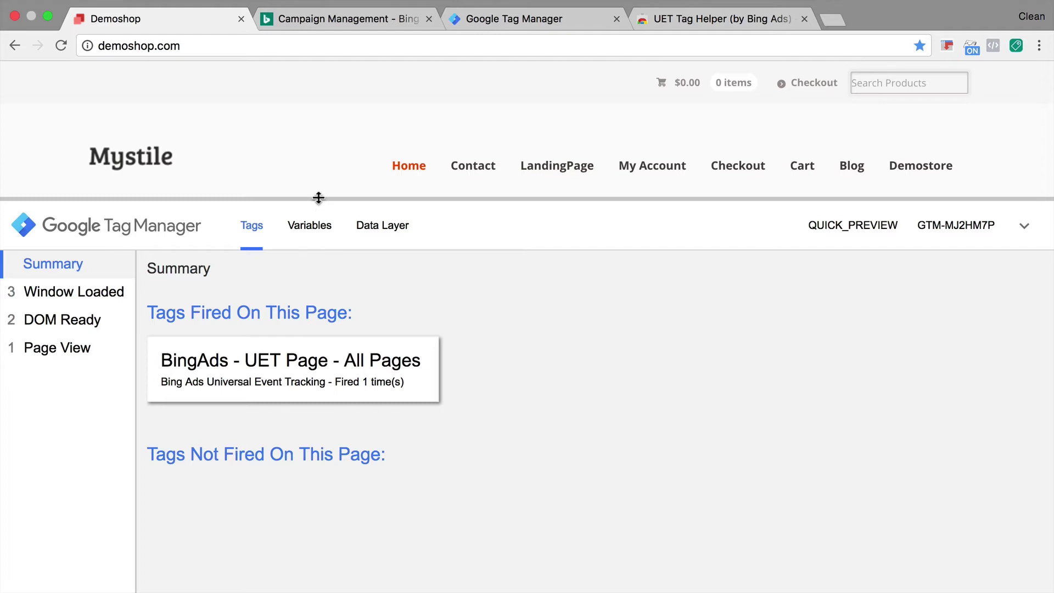
drag(318, 198, 318, 428)
Step: Close the Demo tag's tracking code window in Bing Ads, leaving Demo listed as Unverified
click(374, 28)
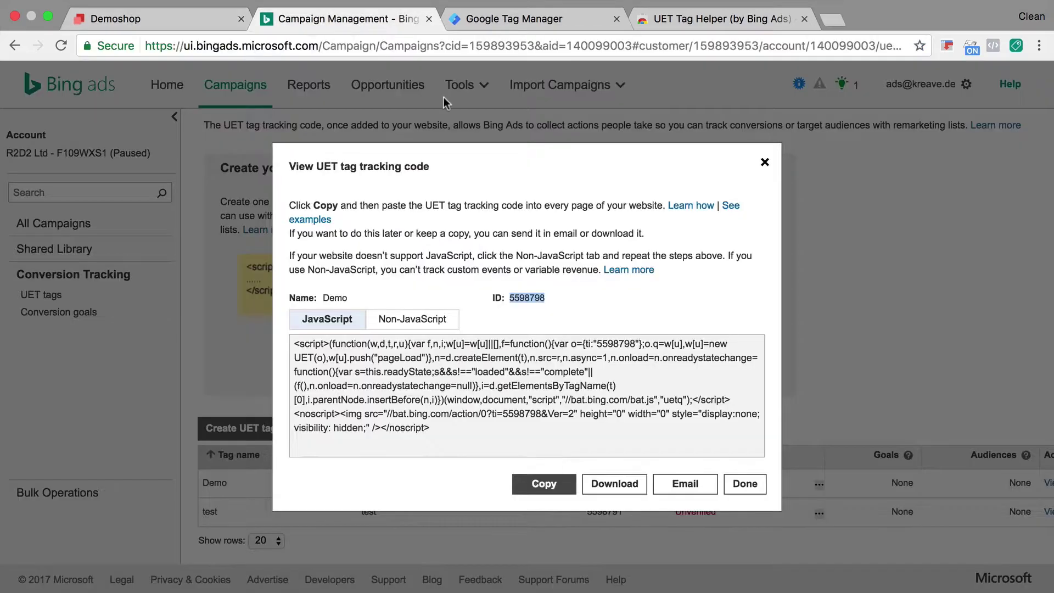
click(743, 483)
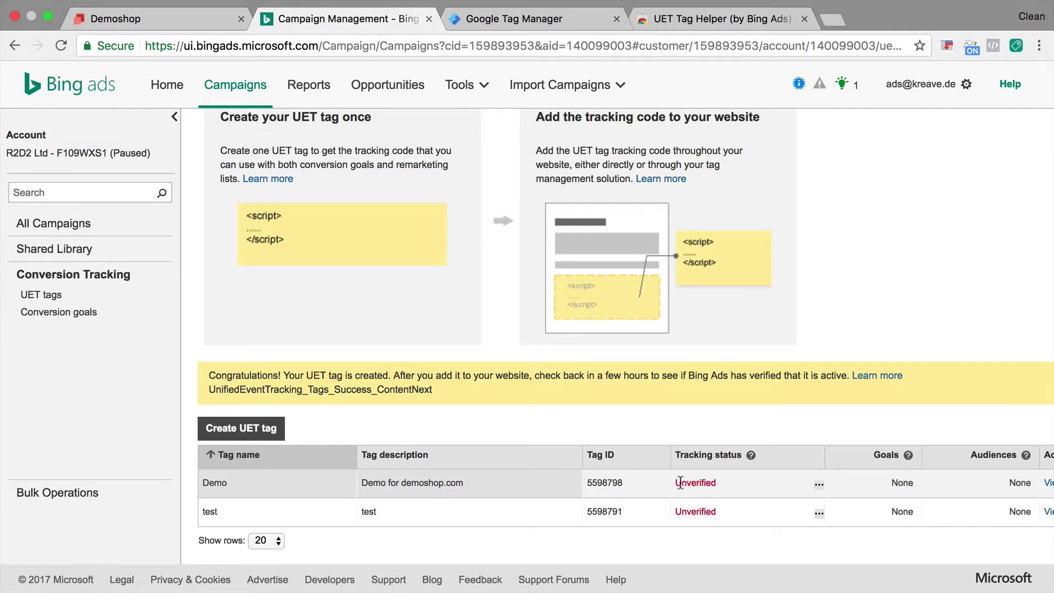
click(127, 7)
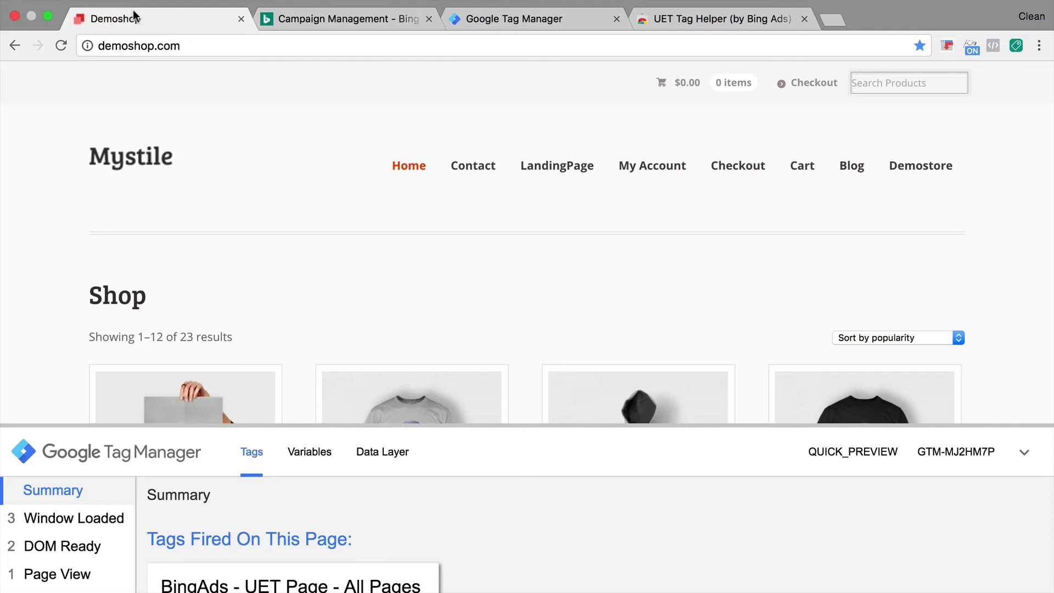
Step: Turn on UET Tag Helper and reload Demoshop, confirming tag 5598798 is set up correctly
click(702, 19)
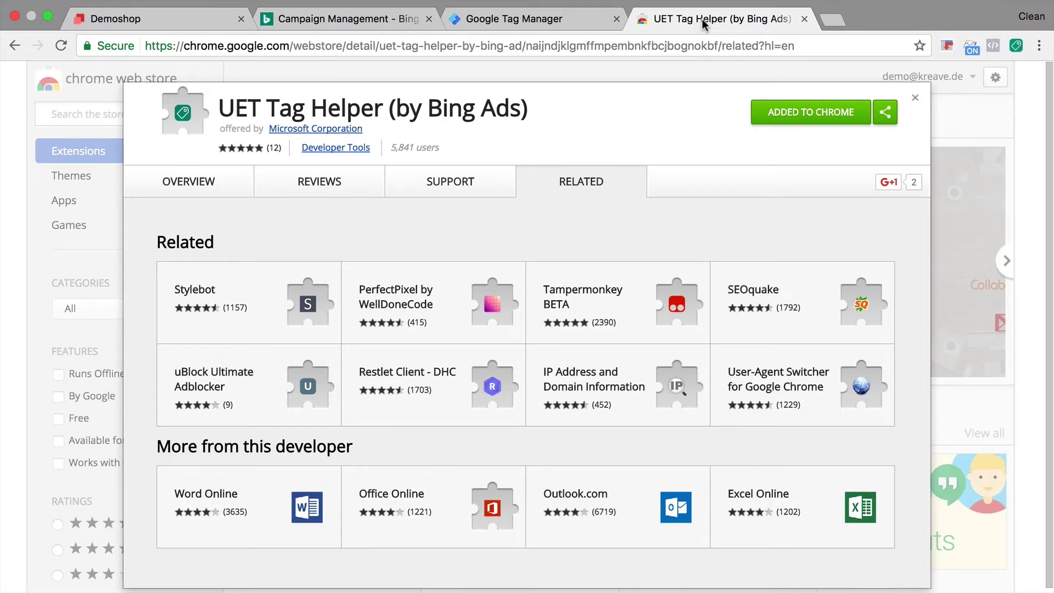
click(155, 25)
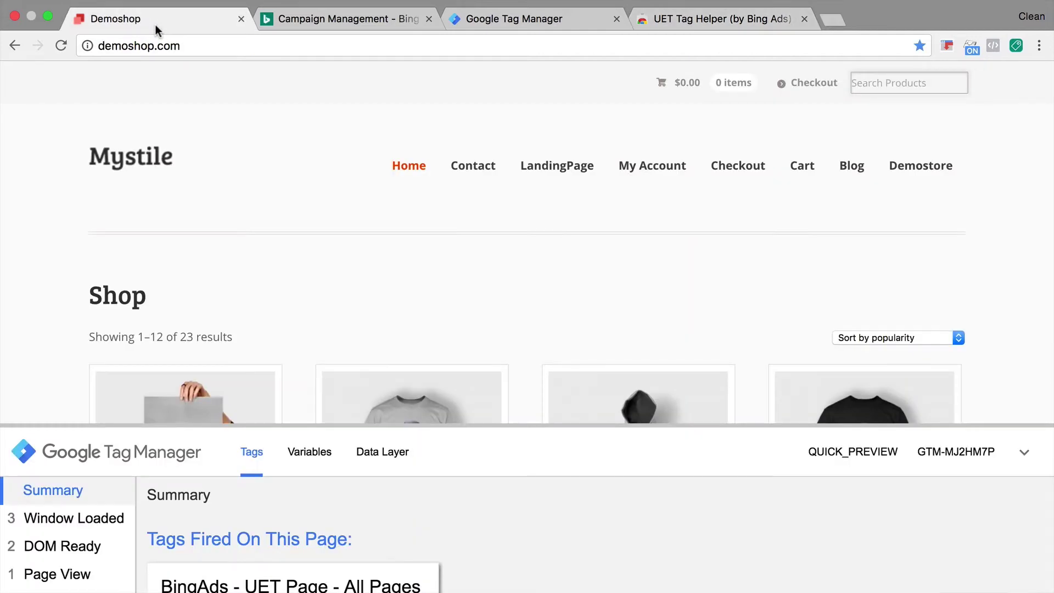
click(1016, 46)
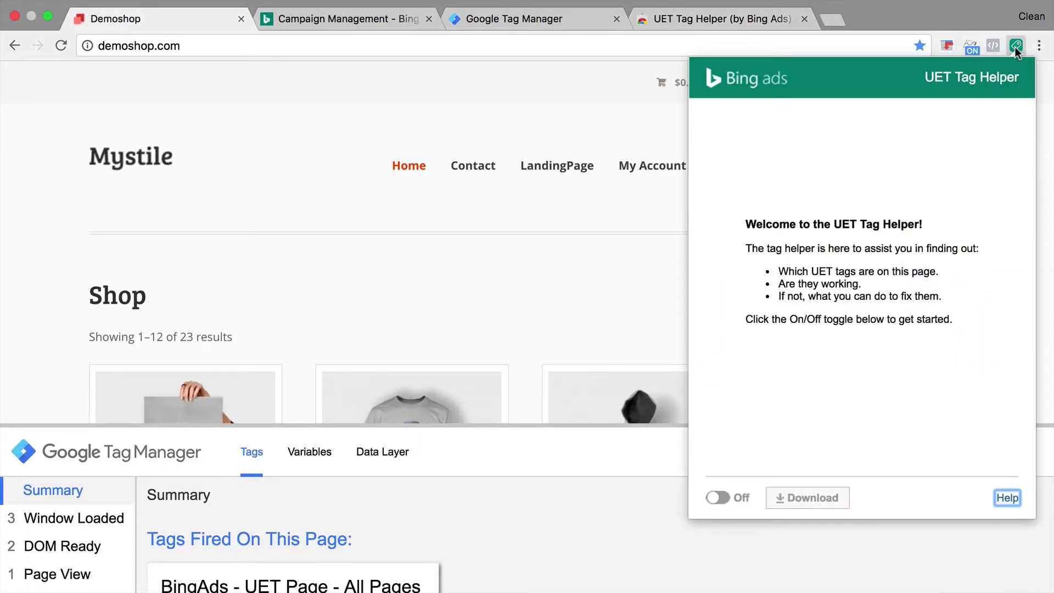
click(717, 499)
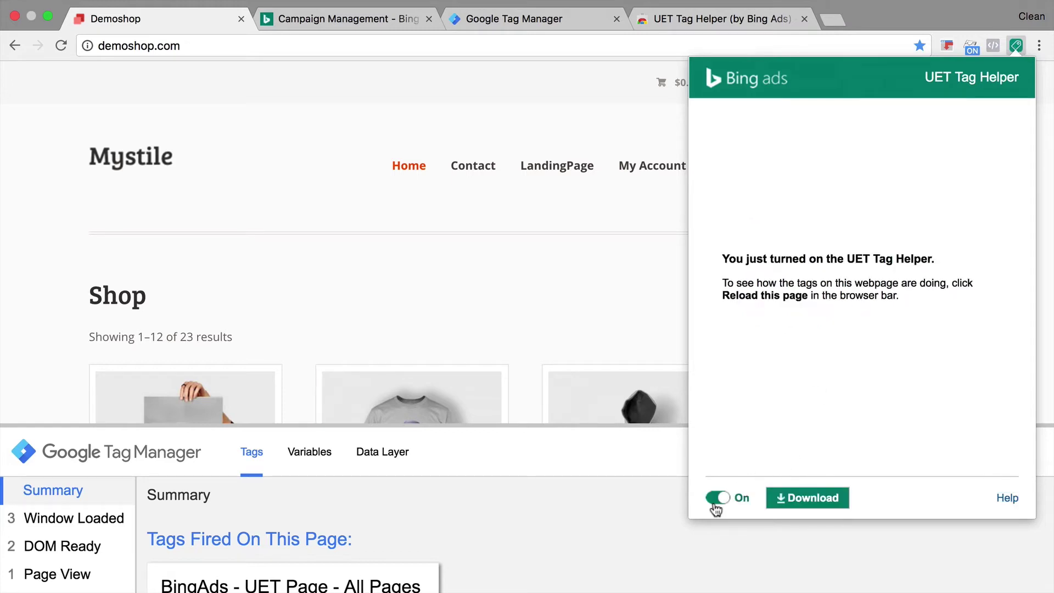
key(super+r)
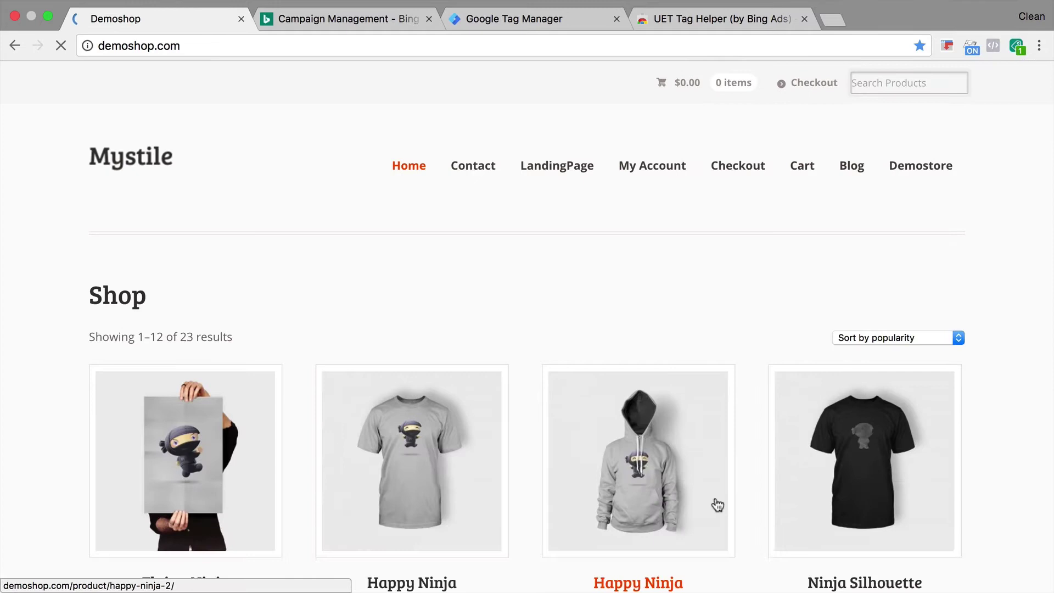
click(1017, 44)
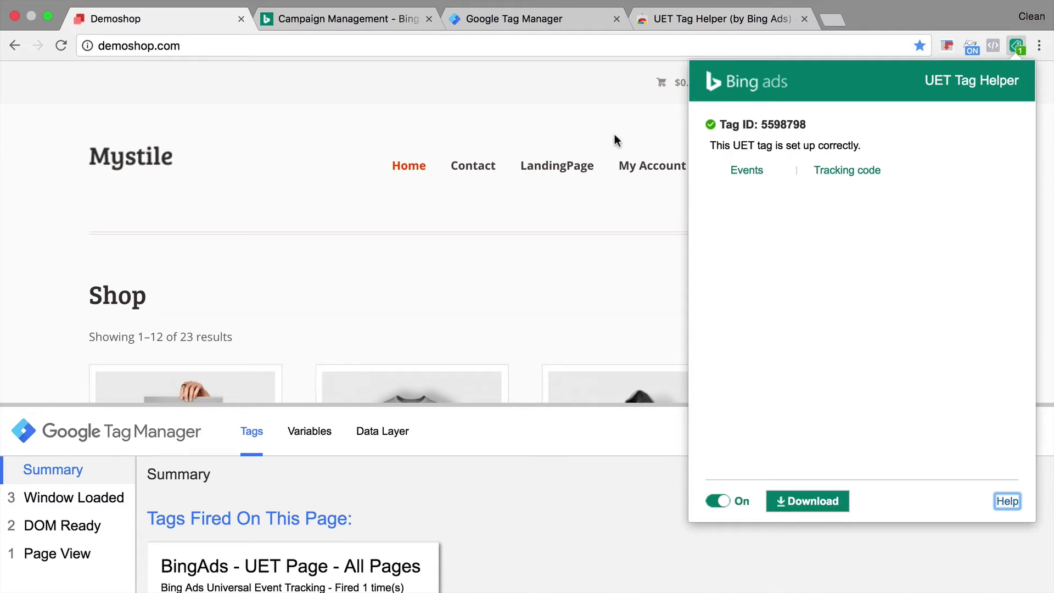
click(545, 139)
click(361, 27)
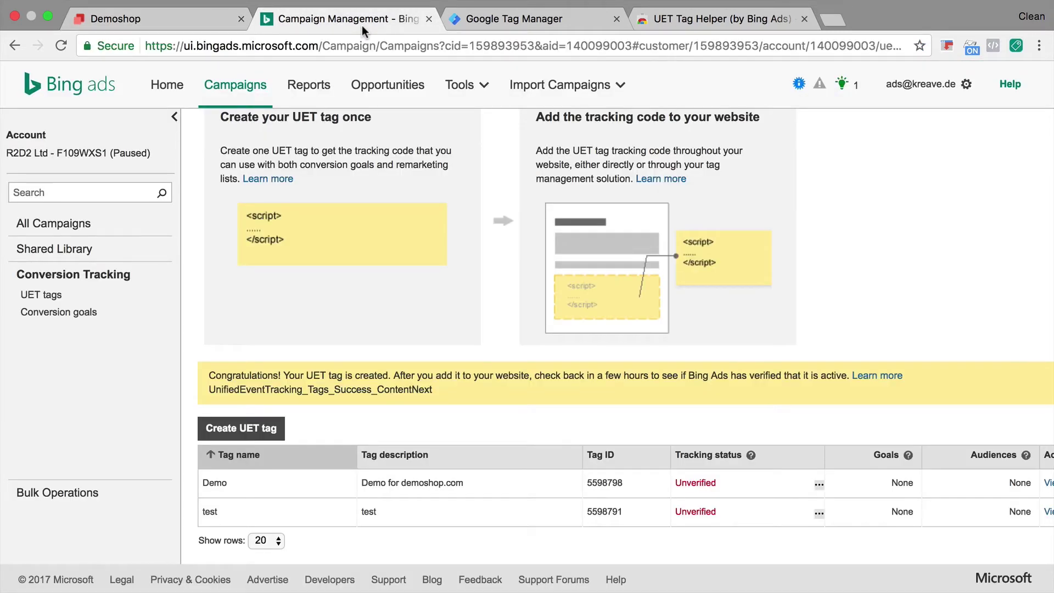
Step: From Conversion goals, begin a new Destination URL goal named 'Conversion'
click(86, 312)
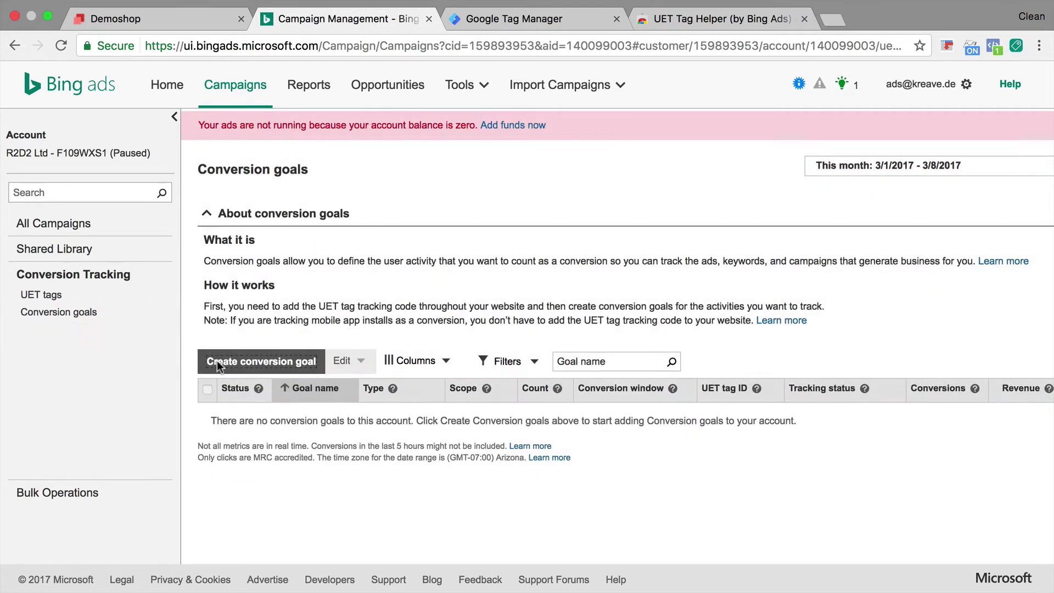
click(216, 361)
text(Conversion)
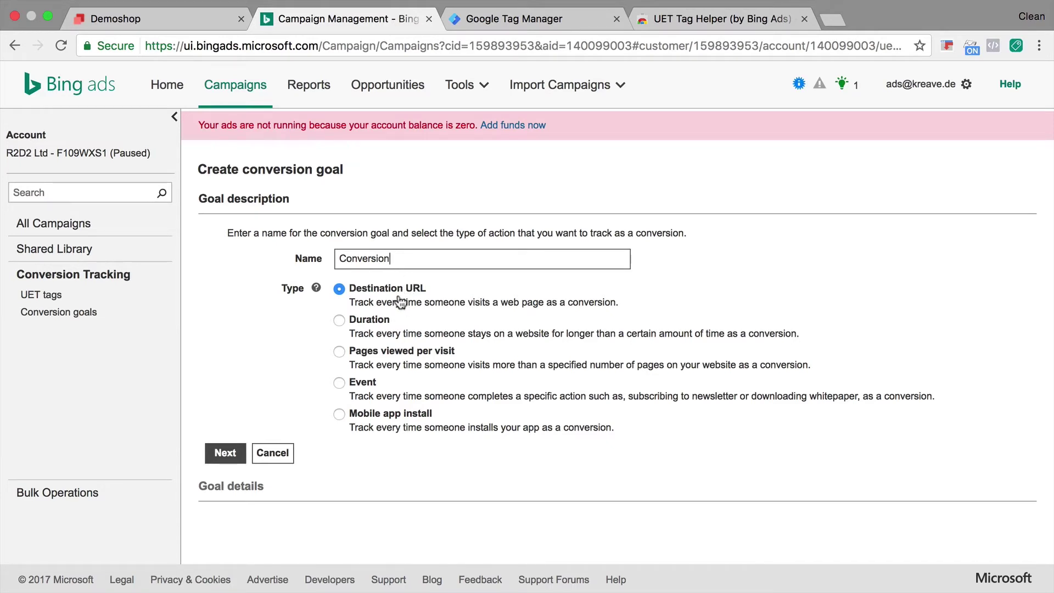
Step: Keep Equals to as the destination URL match type in the conversion goal details
click(228, 453)
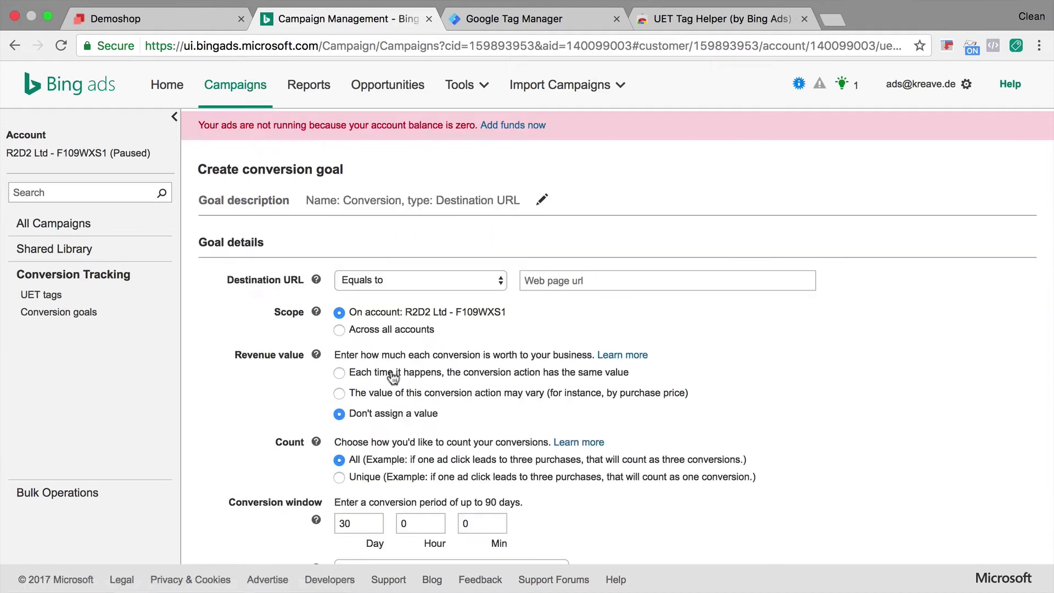
click(454, 278)
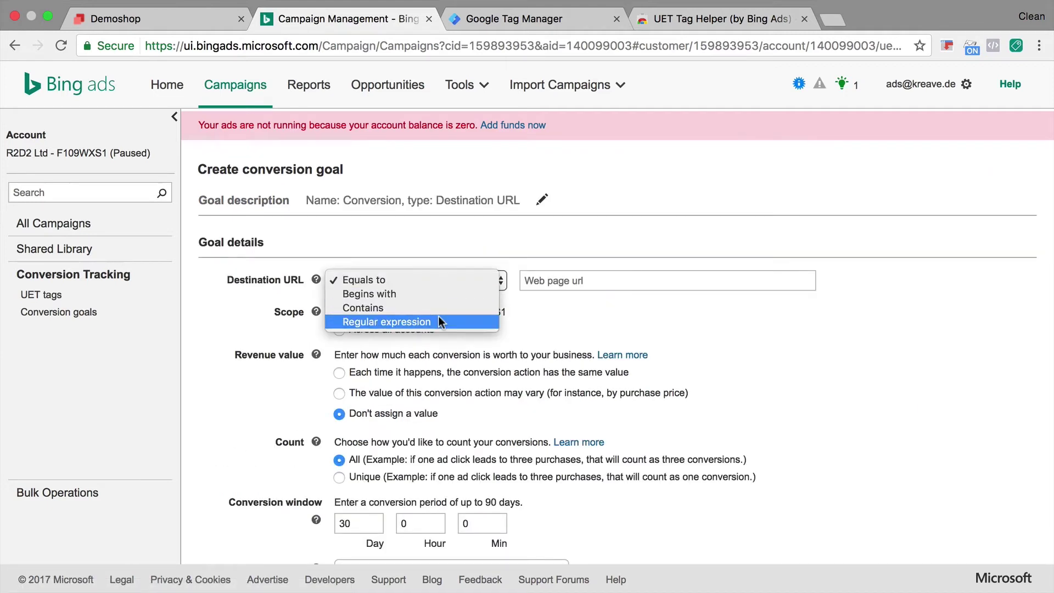
click(581, 317)
click(581, 283)
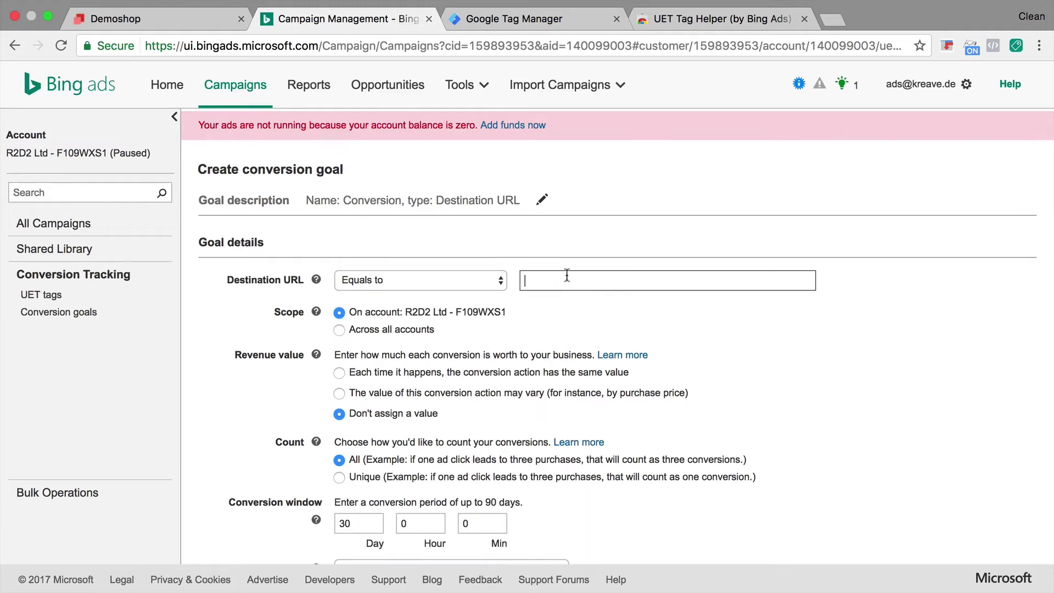
click(176, 24)
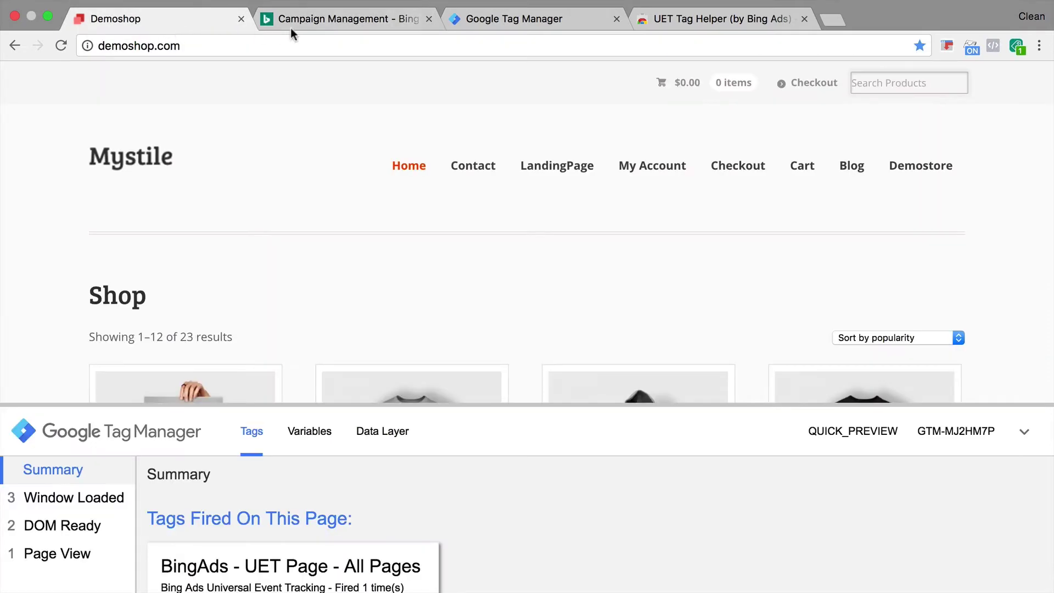
click(340, 22)
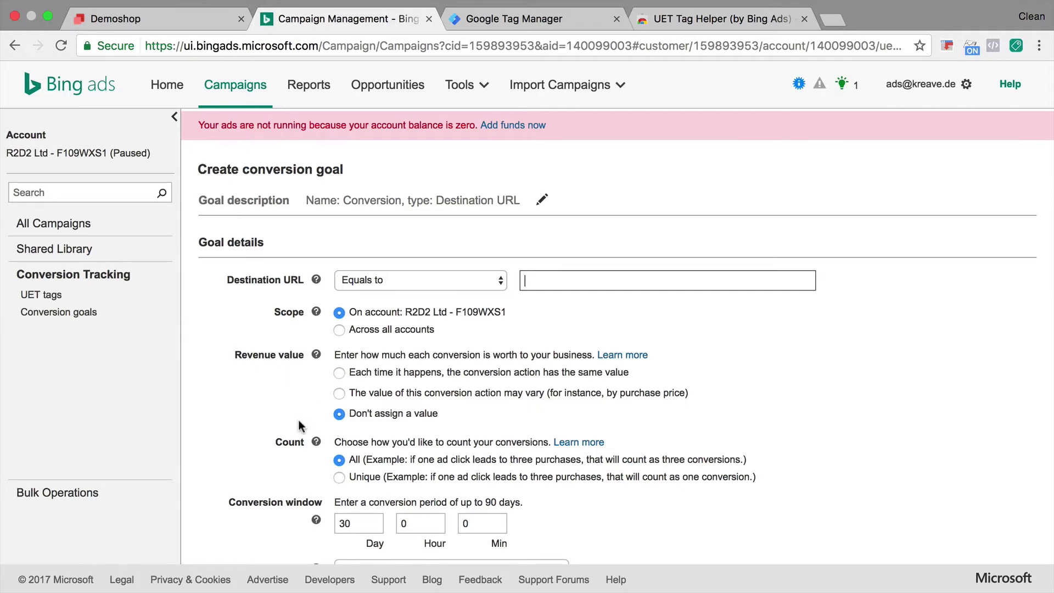
Step: Give every conversion the same revenue value of 30 USD
scroll(293, 389, down, 1)
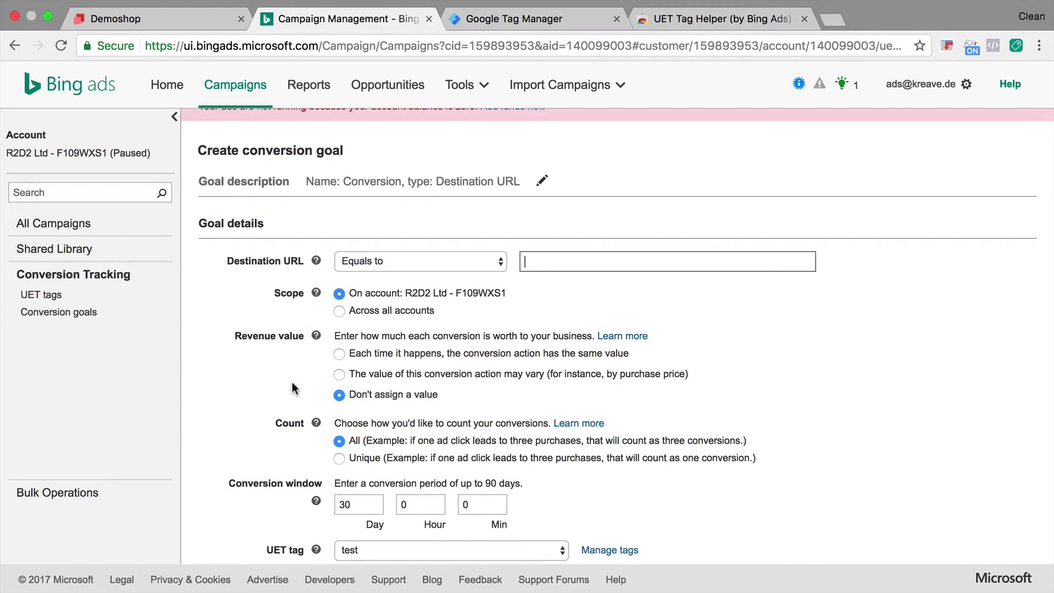
click(339, 355)
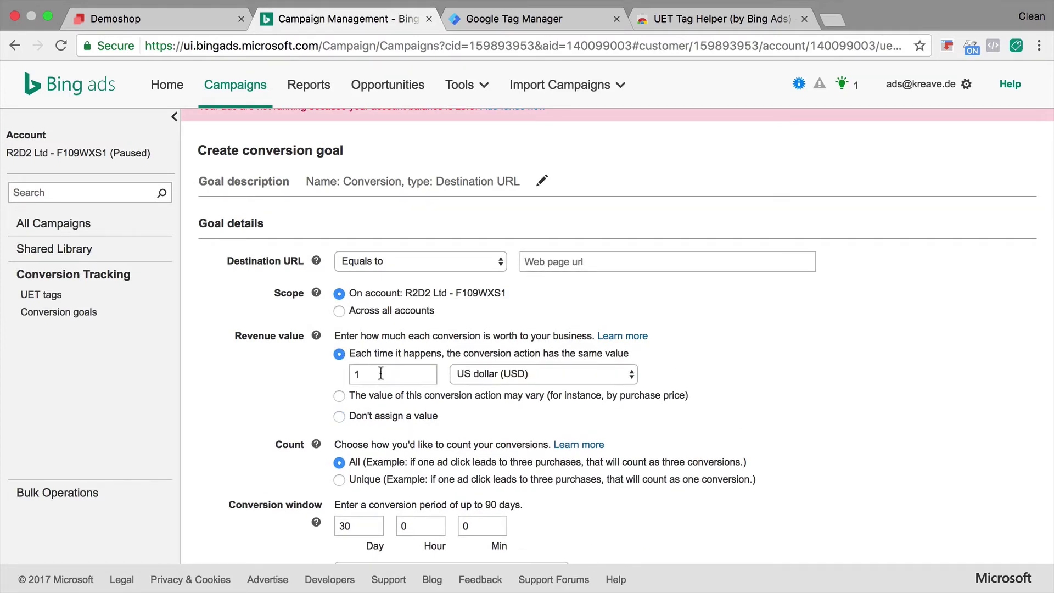
double_click(381, 374)
text(30)
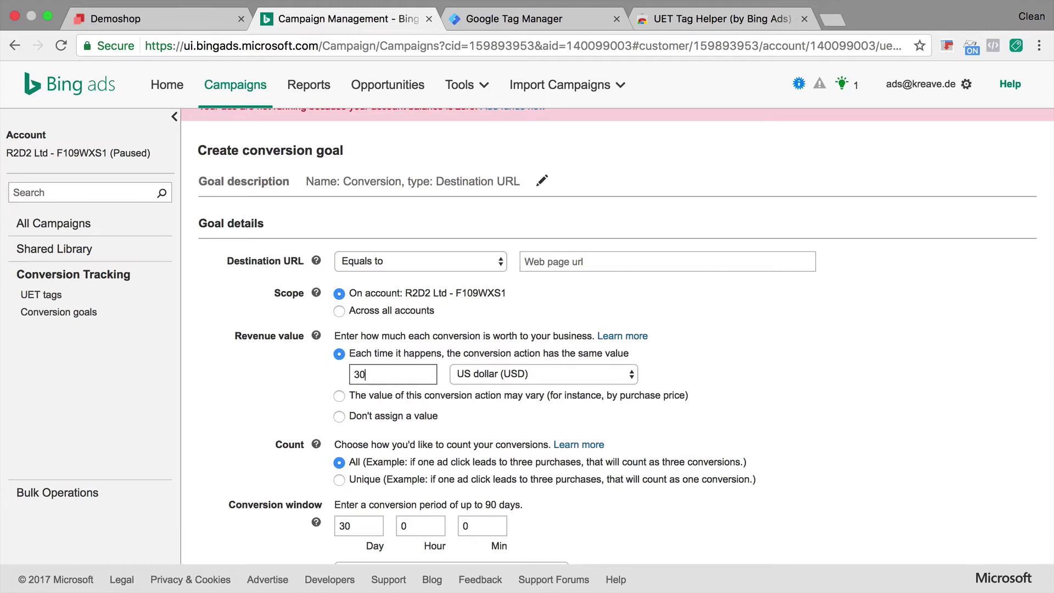
click(170, 20)
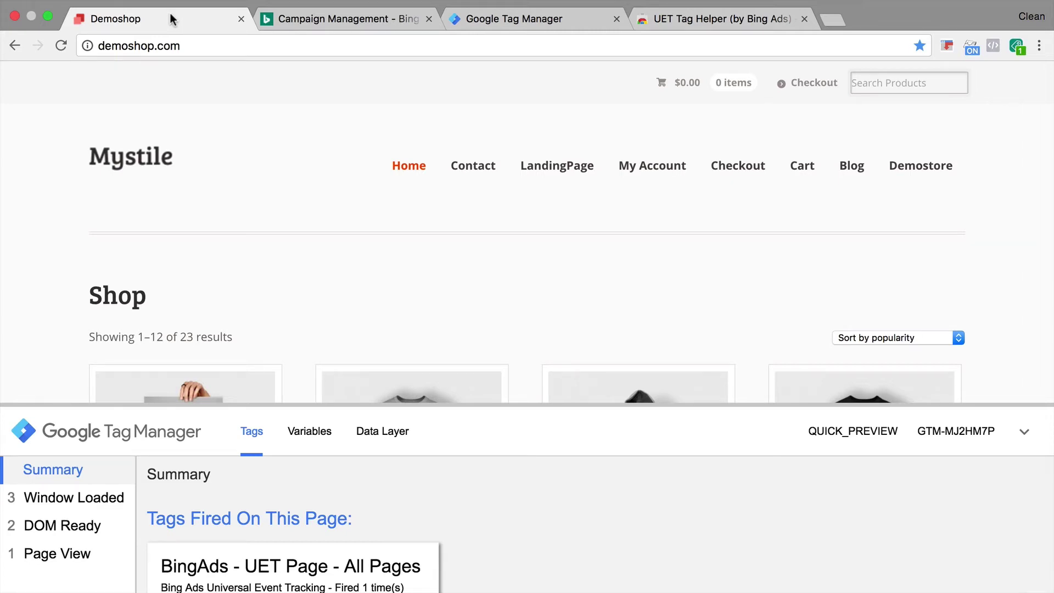
click(351, 26)
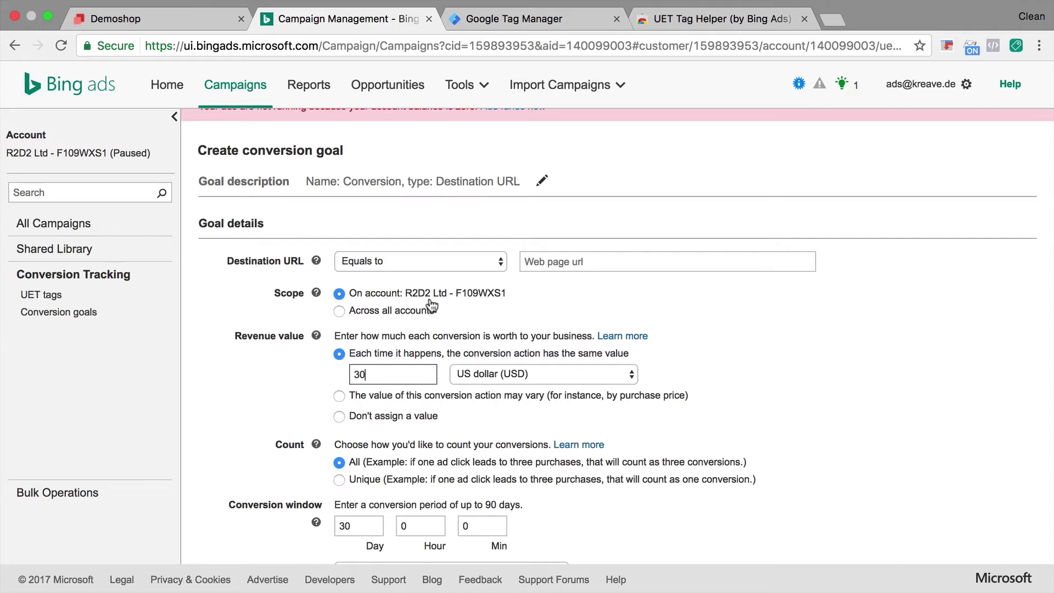
click(192, 21)
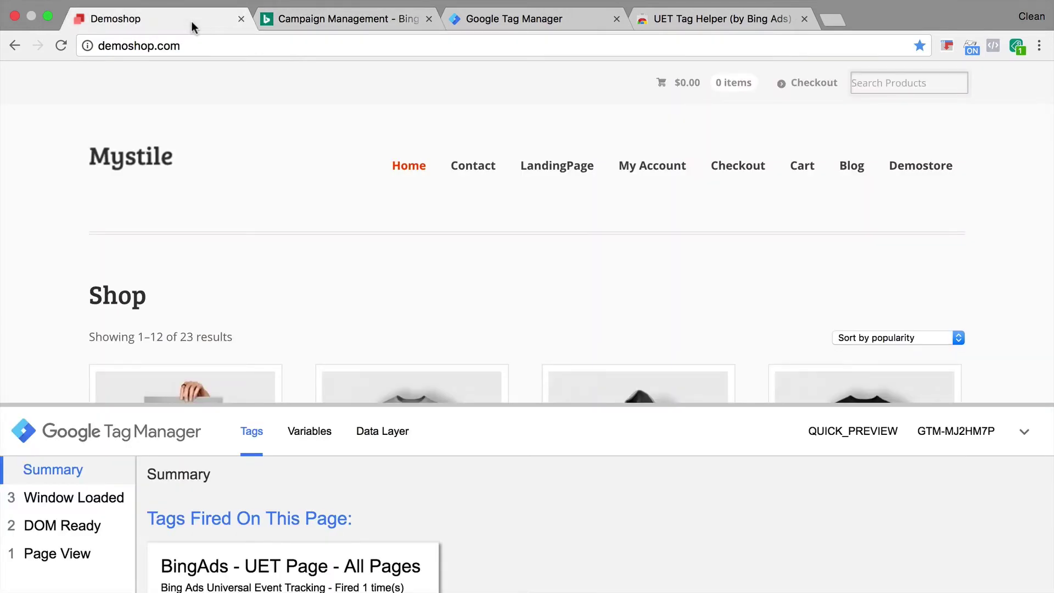
Step: Create a new tag named 'BingAds - UET Conversion - Transaction'
click(514, 21)
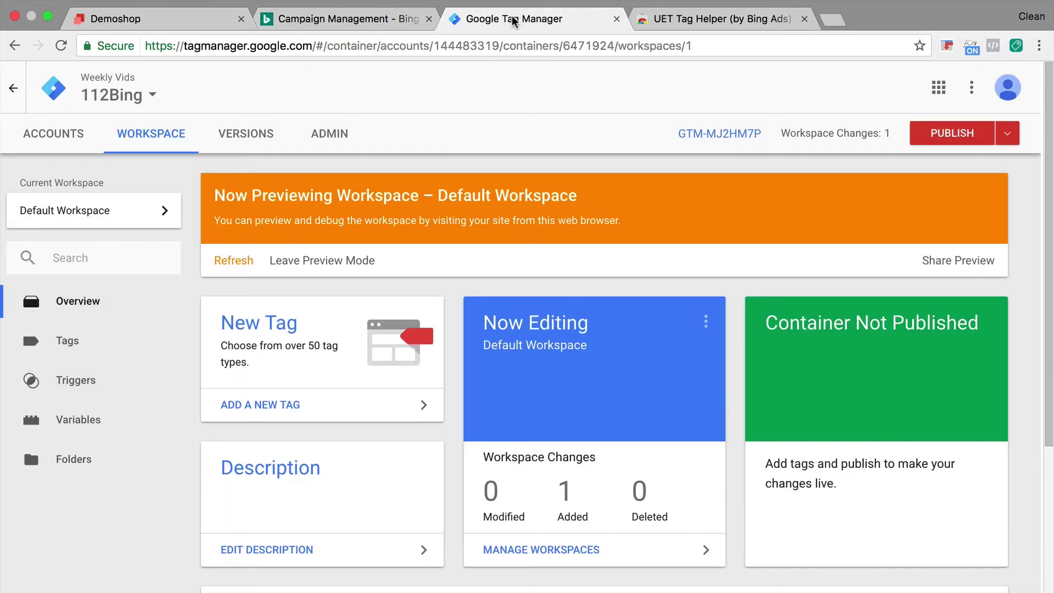
click(84, 344)
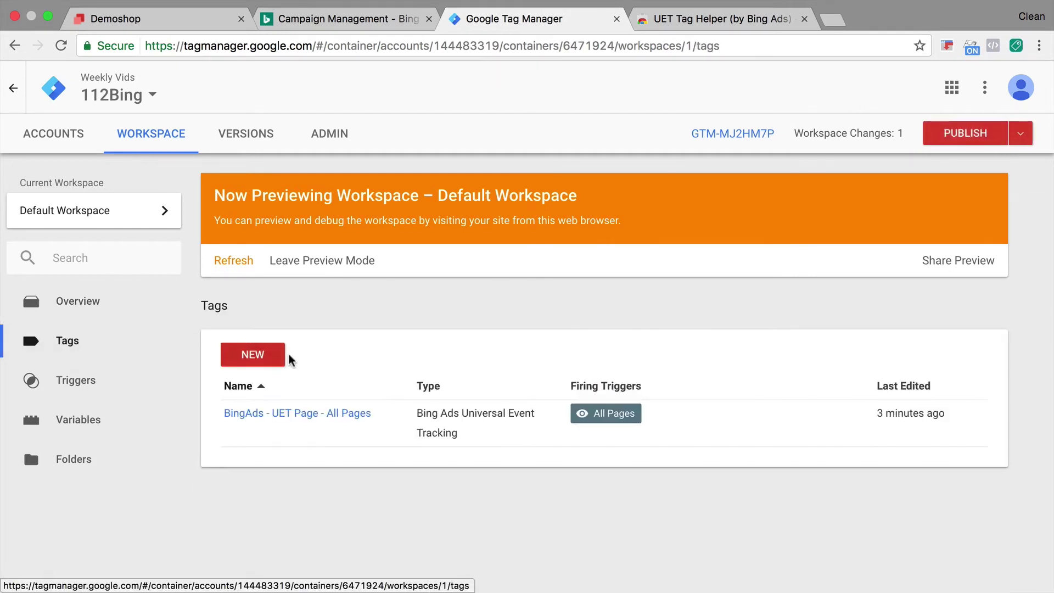
click(277, 357)
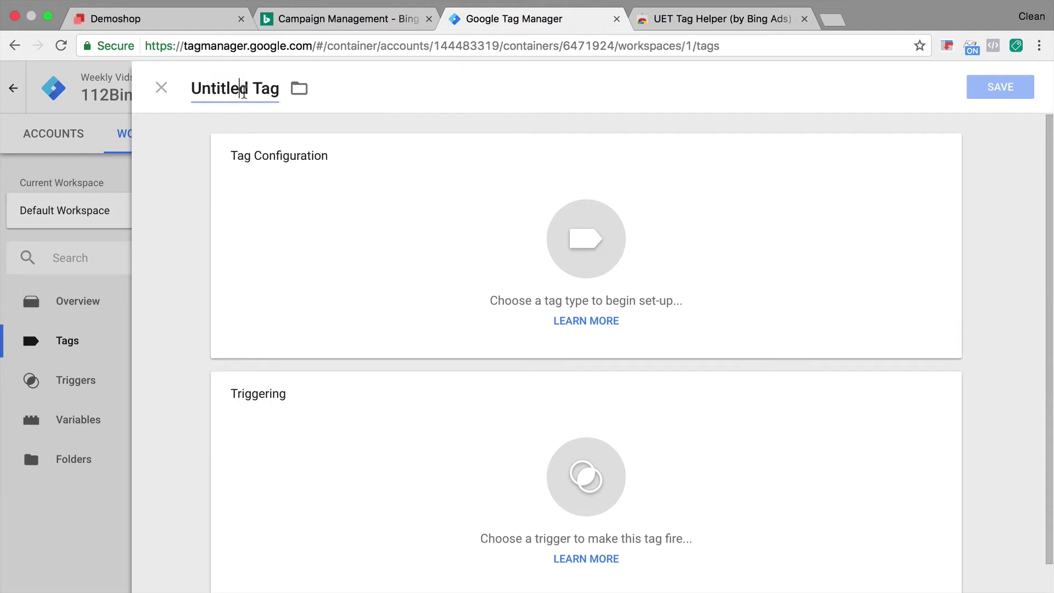
click(244, 92)
text(Bing)
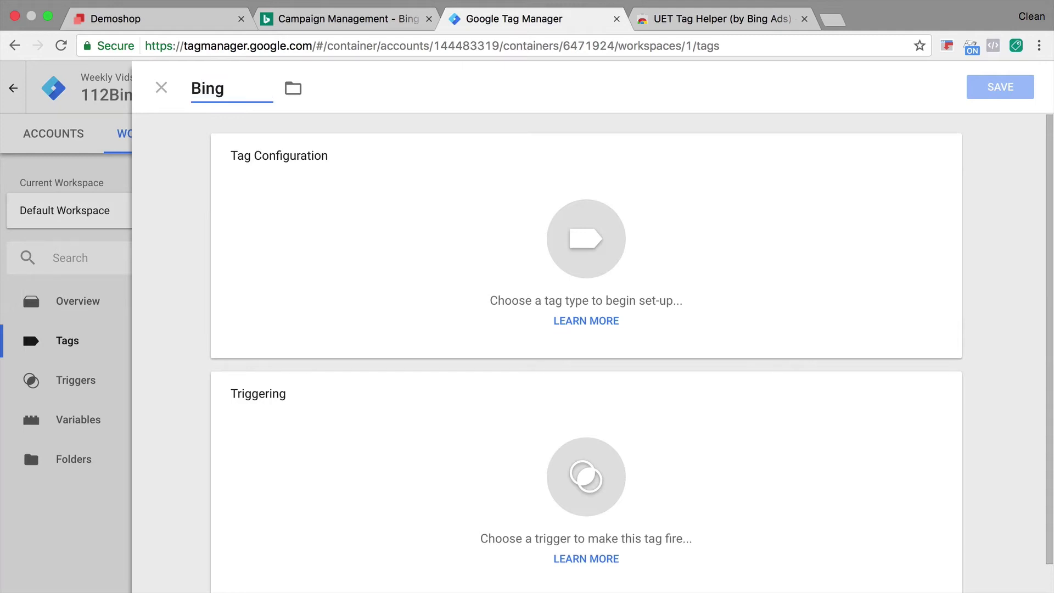
text(Ads - UET Conversion - )
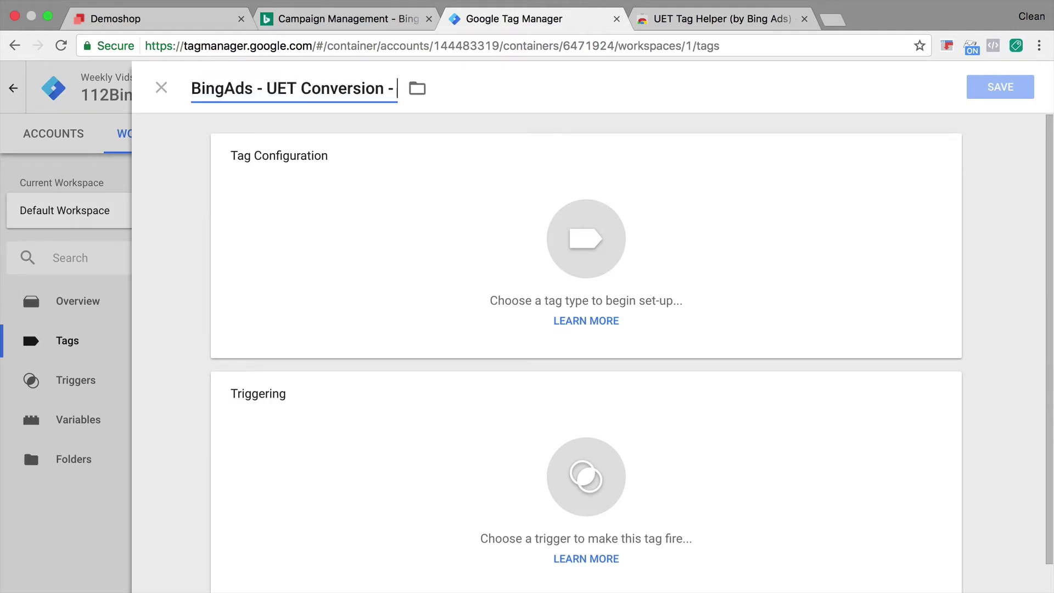
text(Transaction)
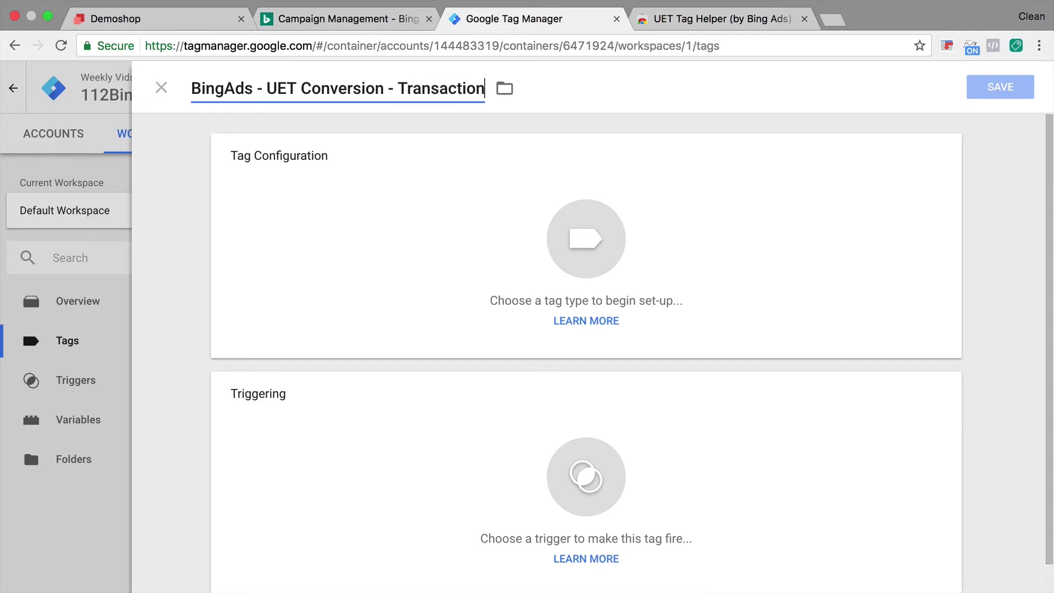
Step: Make the new tag a Bing Ads Universal Event Tracking tag
click(223, 209)
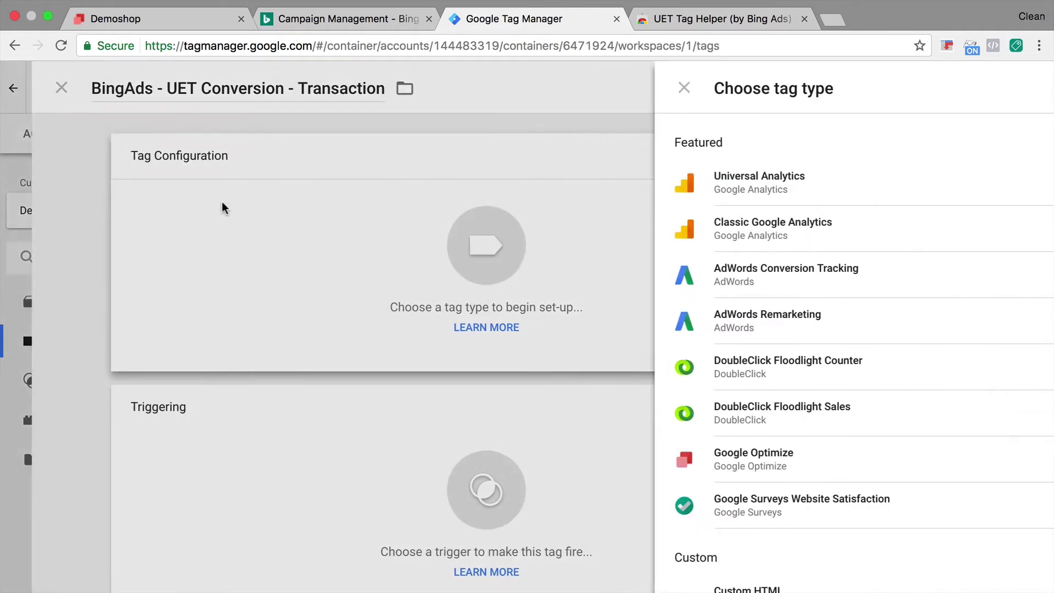
scroll(650, 225, down, 15)
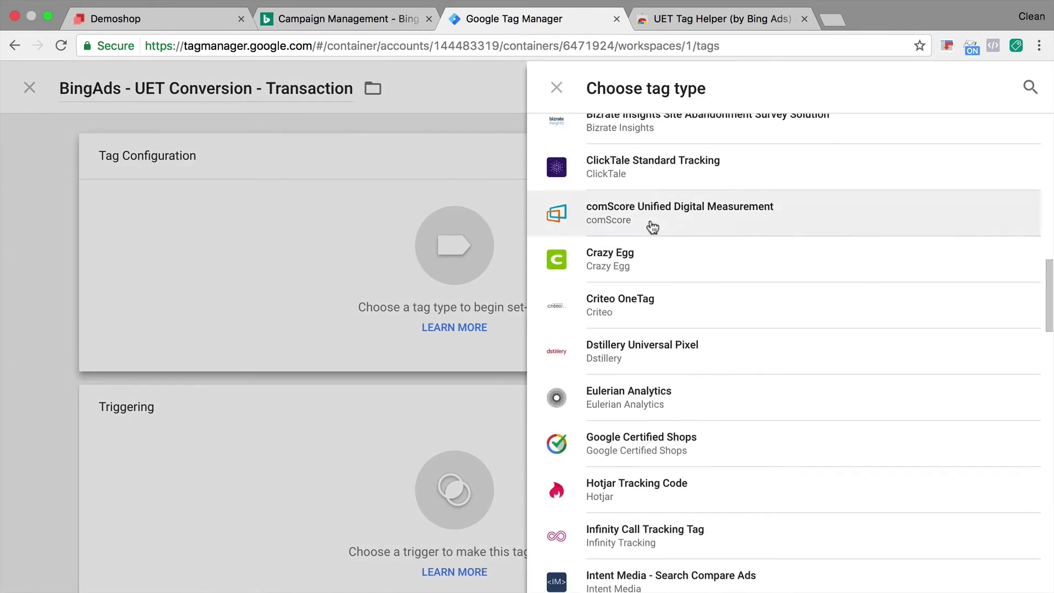
scroll(653, 227, down, 5)
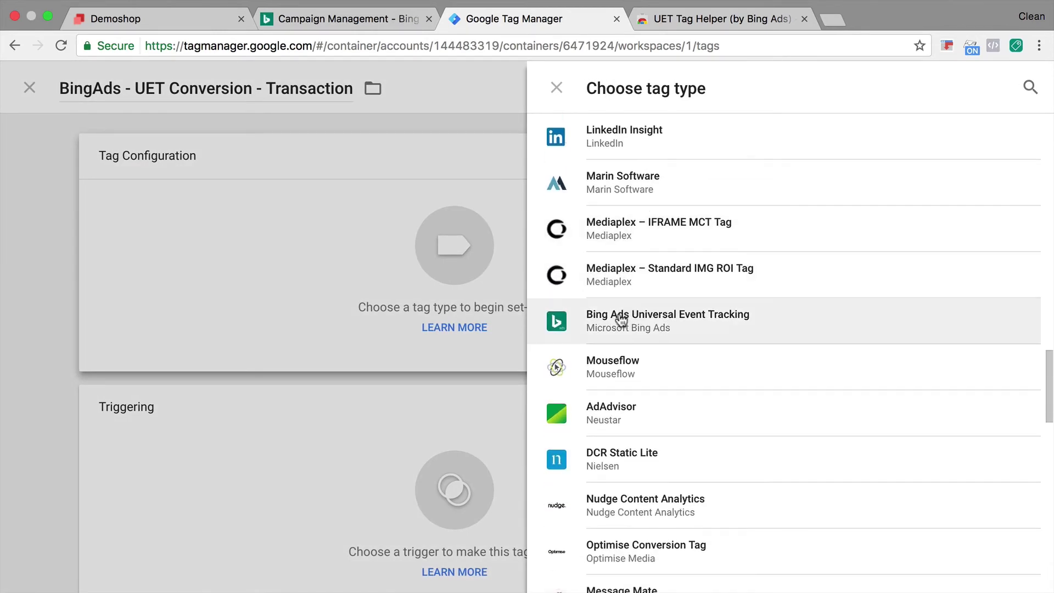
click(620, 320)
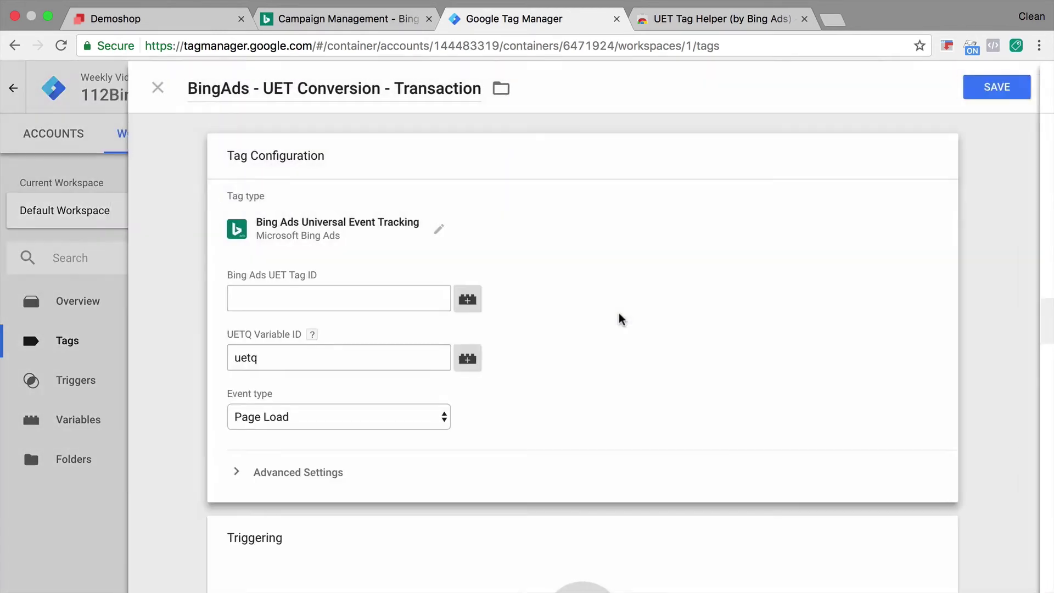
click(395, 304)
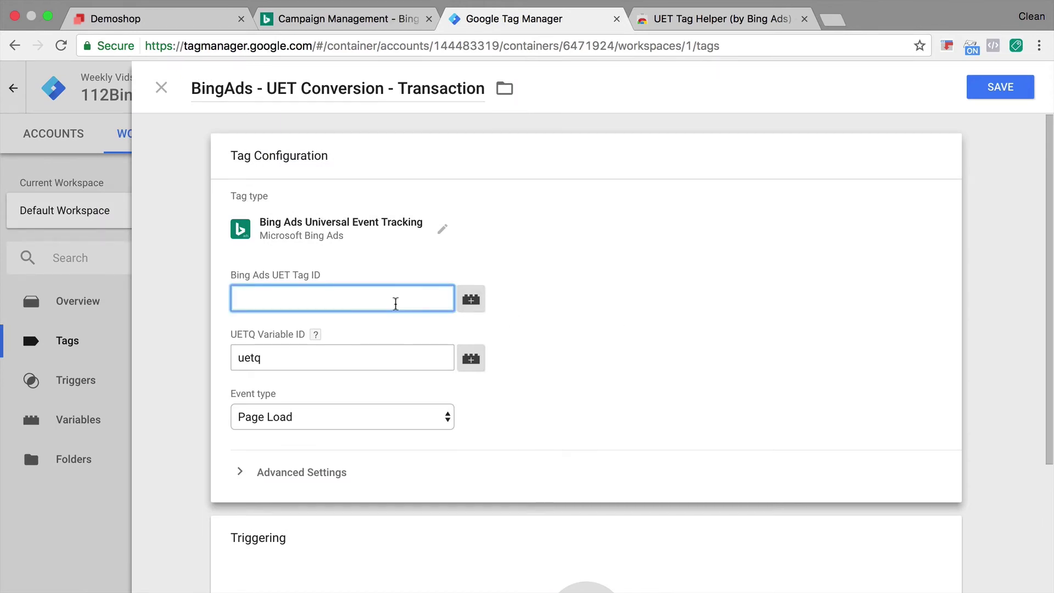
Step: Copy the Demo UET tag's ID 5598798 from Bing Ads' UET tags list
click(374, 22)
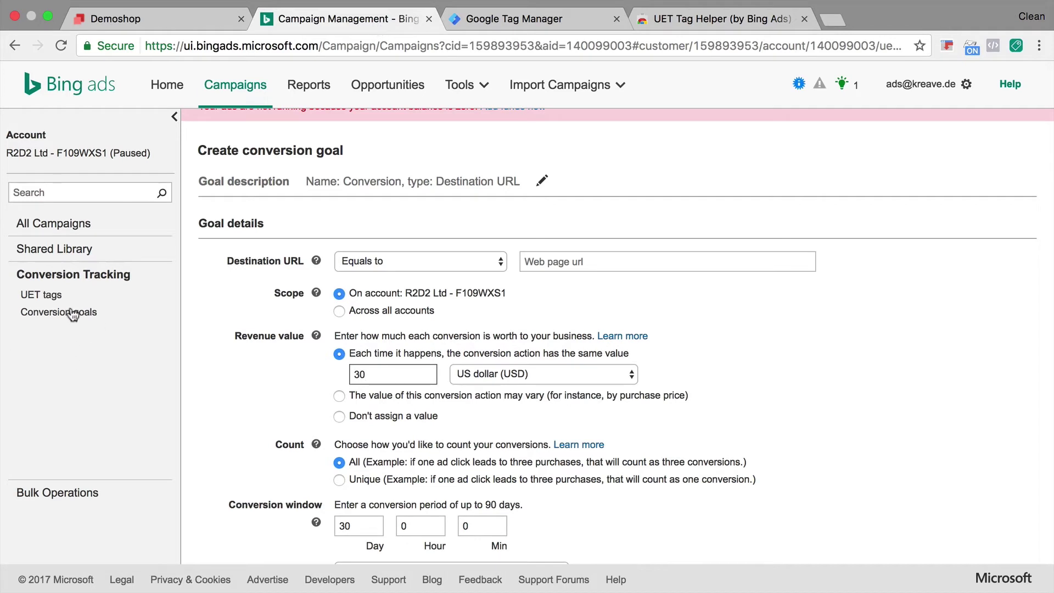
click(44, 296)
scroll(280, 315, down, 3)
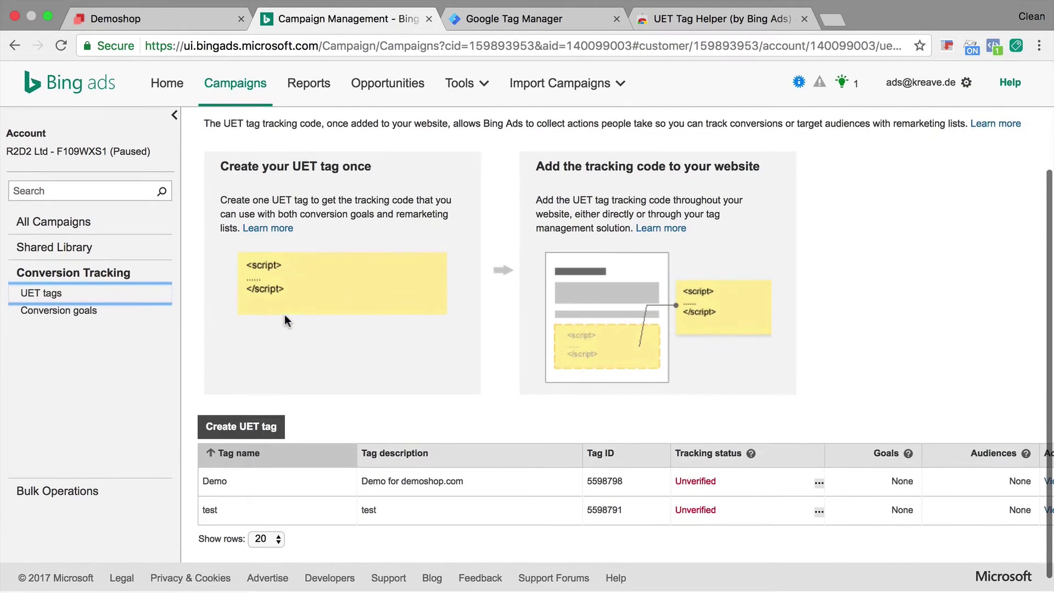
scroll(1010, 481, right, 4)
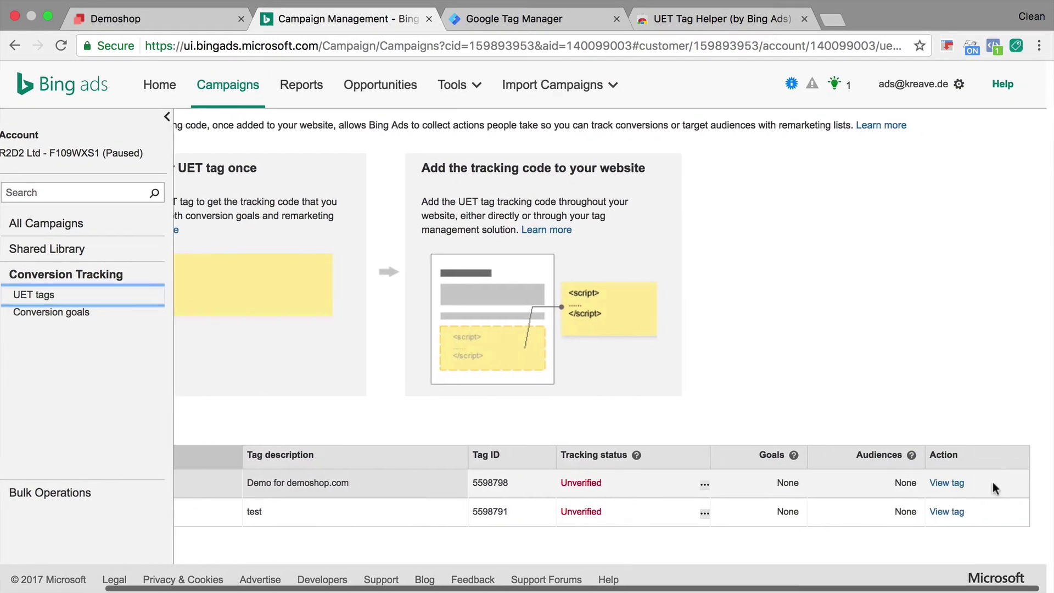
click(954, 482)
drag(509, 297, 549, 297)
key(super+c)
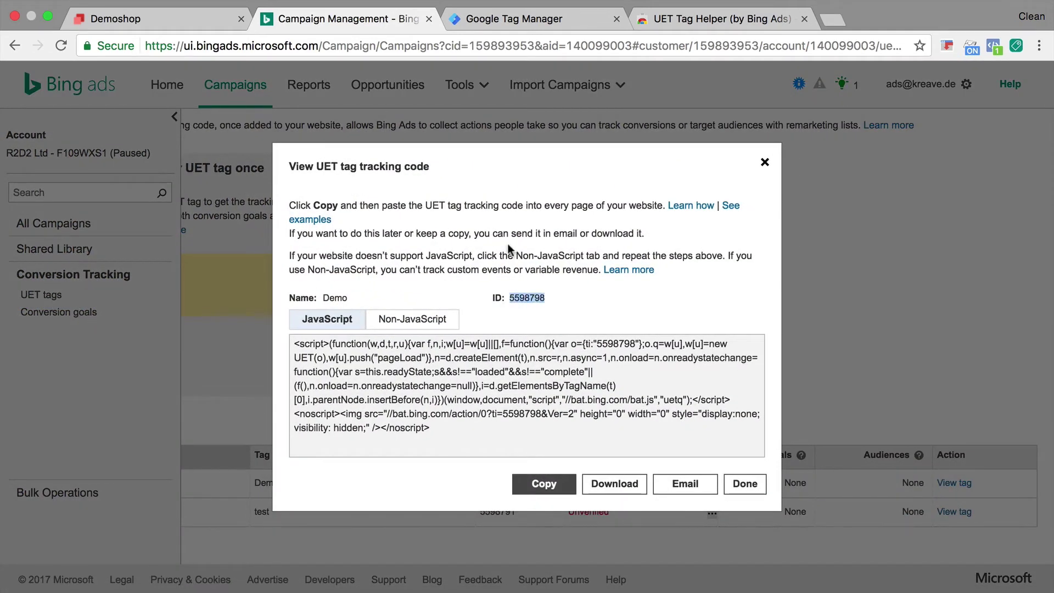
click(501, 20)
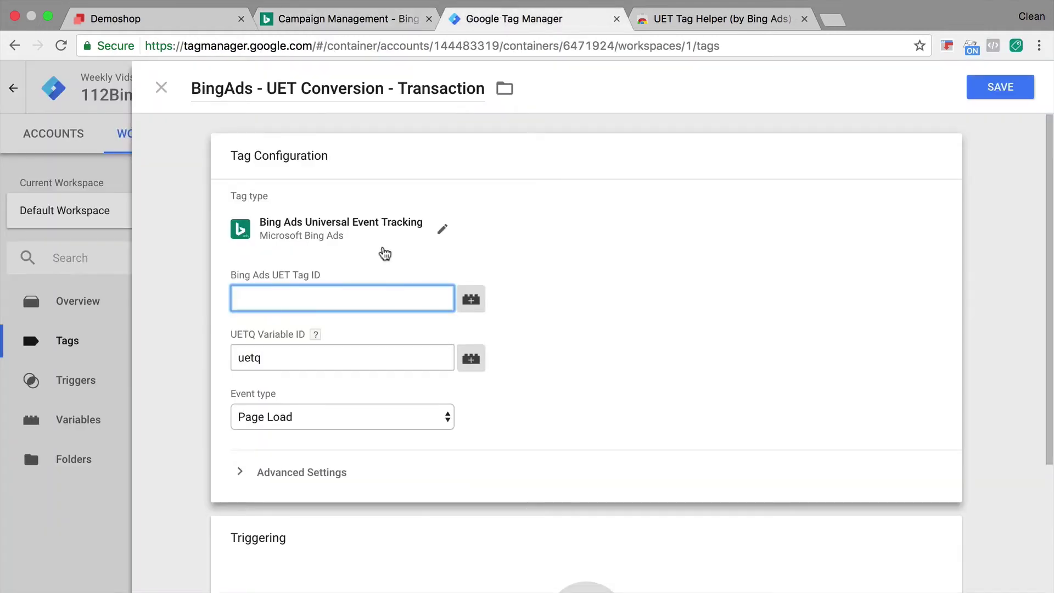
Step: Enter tag ID 5598798, Variable Revenue event type and goal value 1, and save without a trigger
key(super+v)
scroll(596, 313, down, 2)
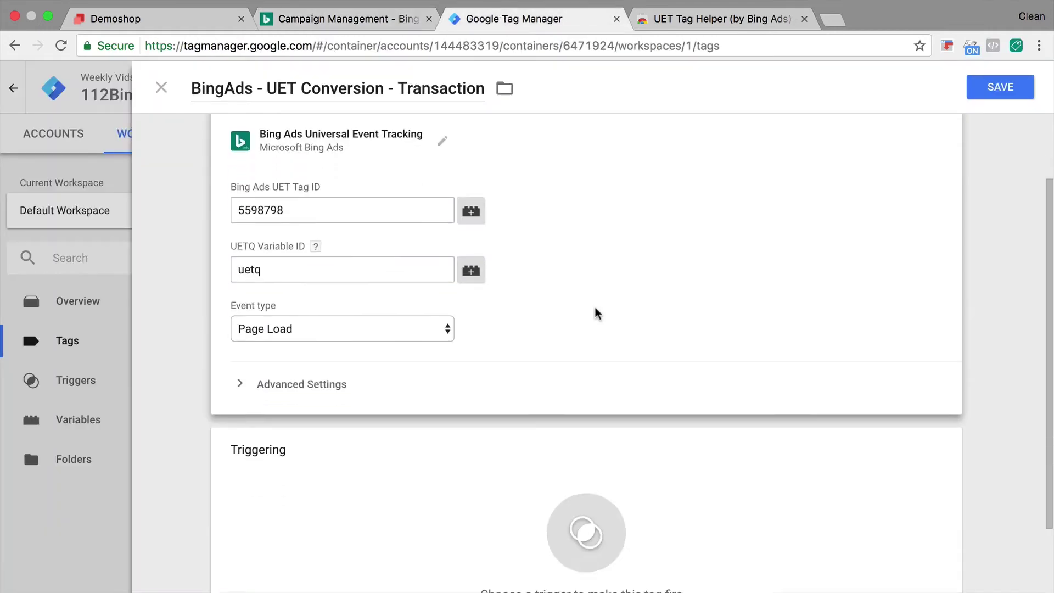
click(412, 328)
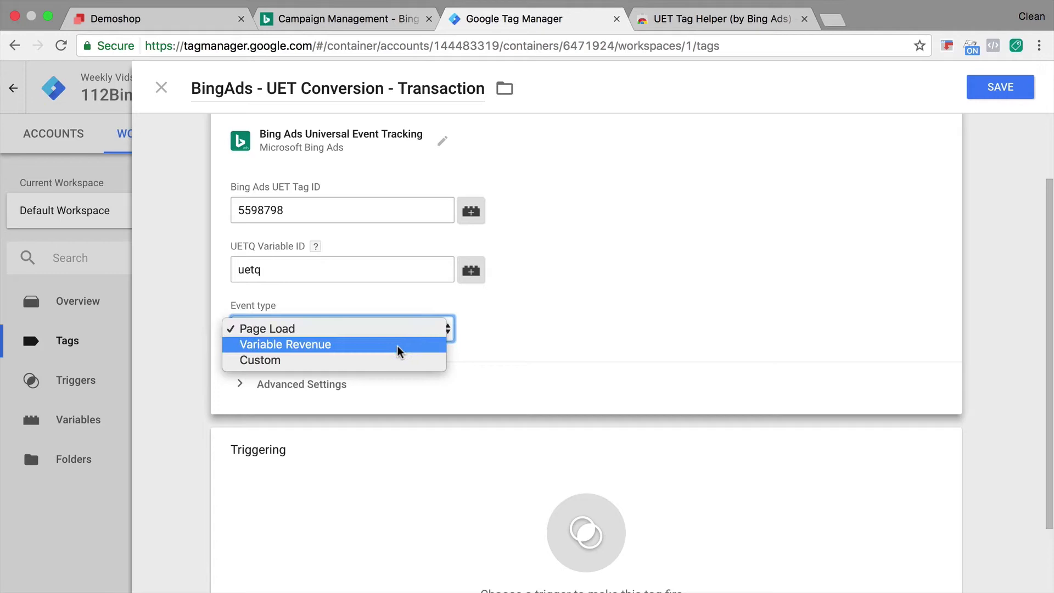
click(398, 346)
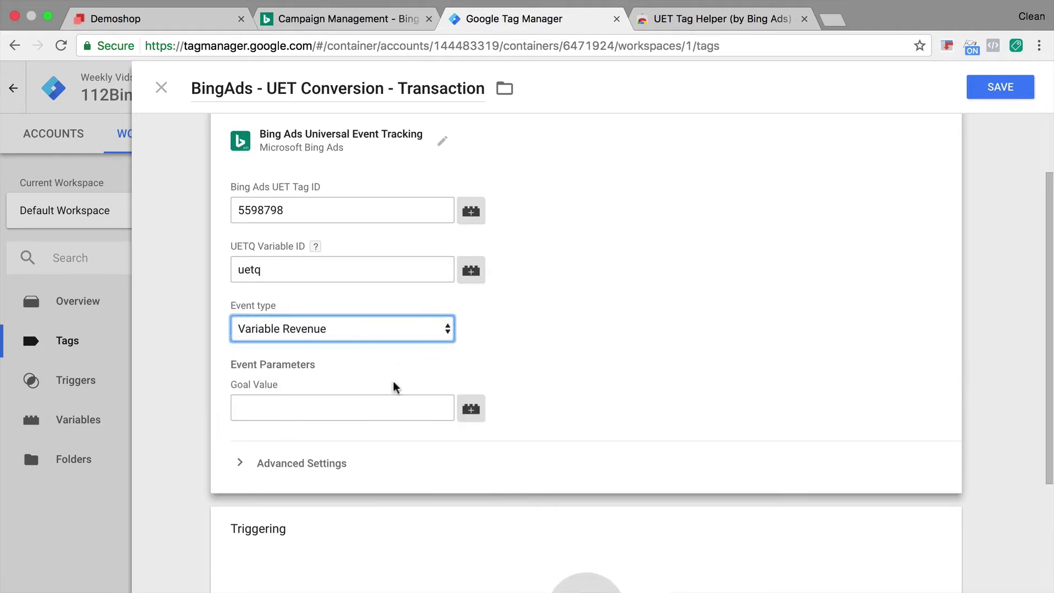
click(364, 396)
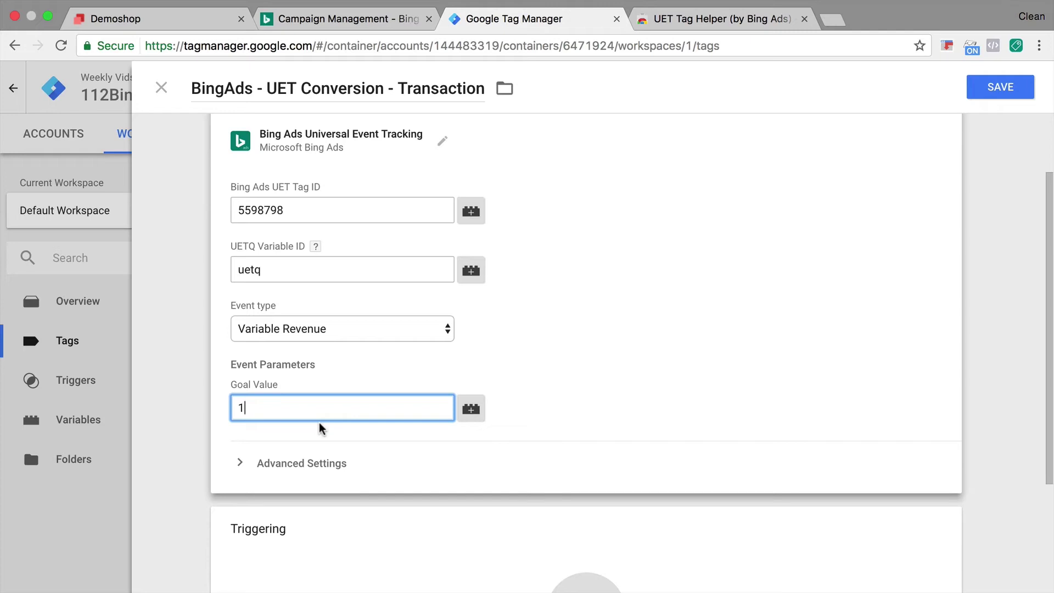
click(995, 88)
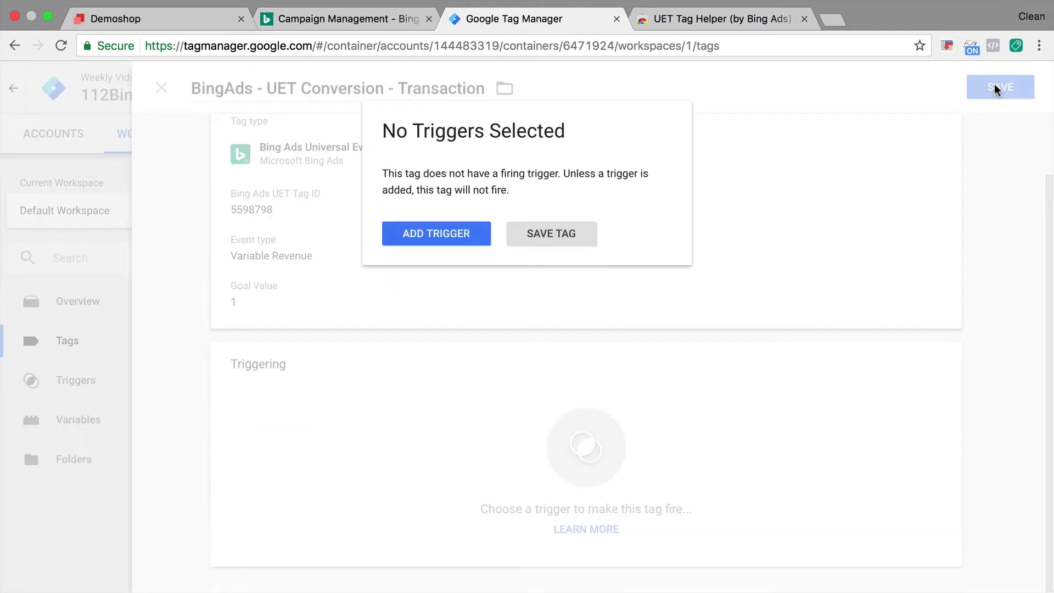
click(527, 237)
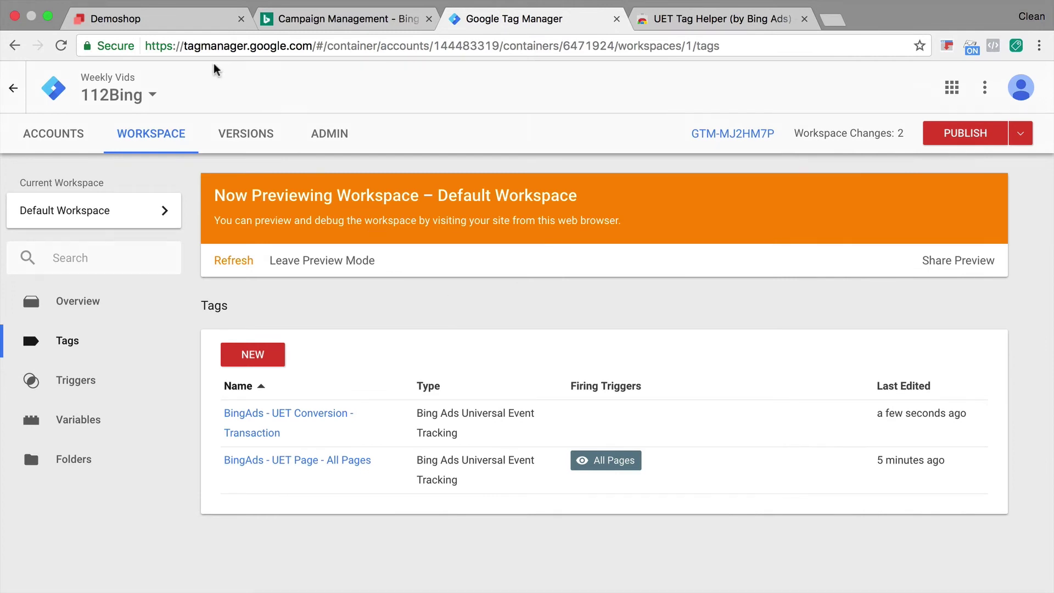
click(190, 20)
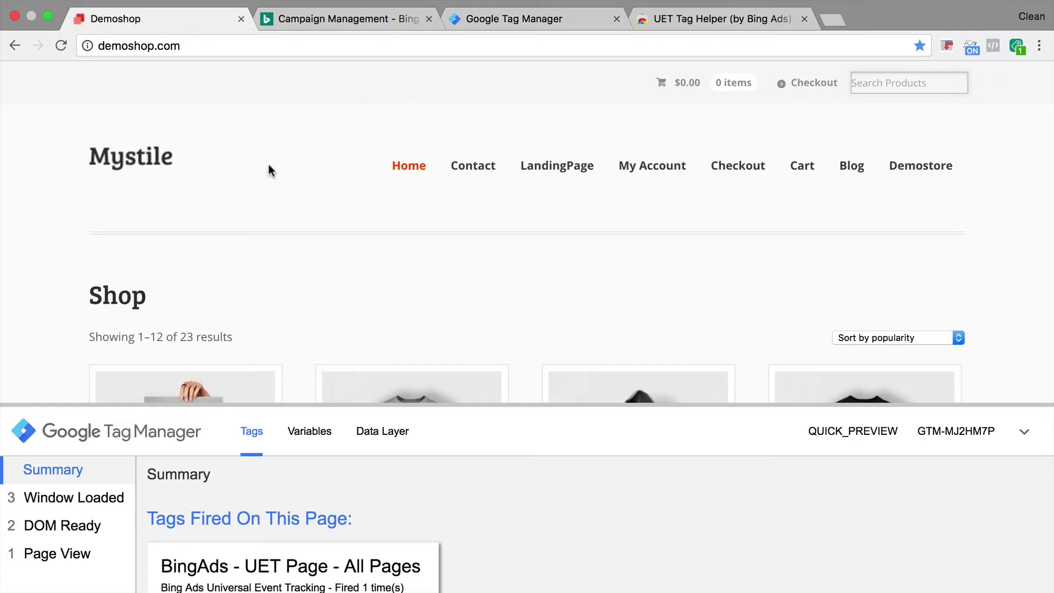
Step: Add the Flying Ninja product to the cart and autofill the checkout form with saved details
scroll(272, 169, down, 5)
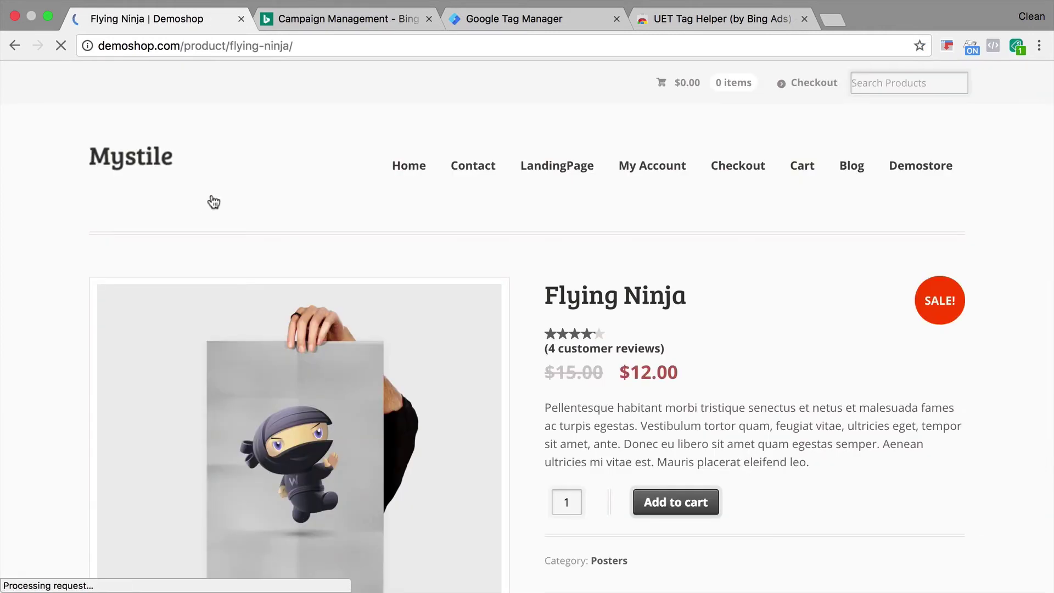
scroll(362, 176, down, 3)
click(689, 310)
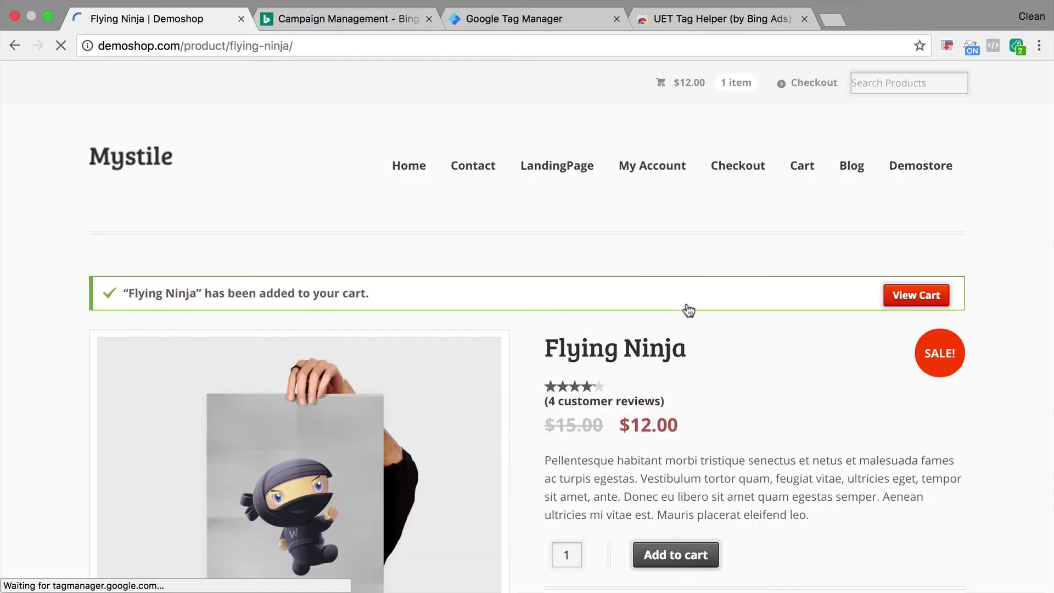
click(908, 214)
scroll(597, 263, down, 10)
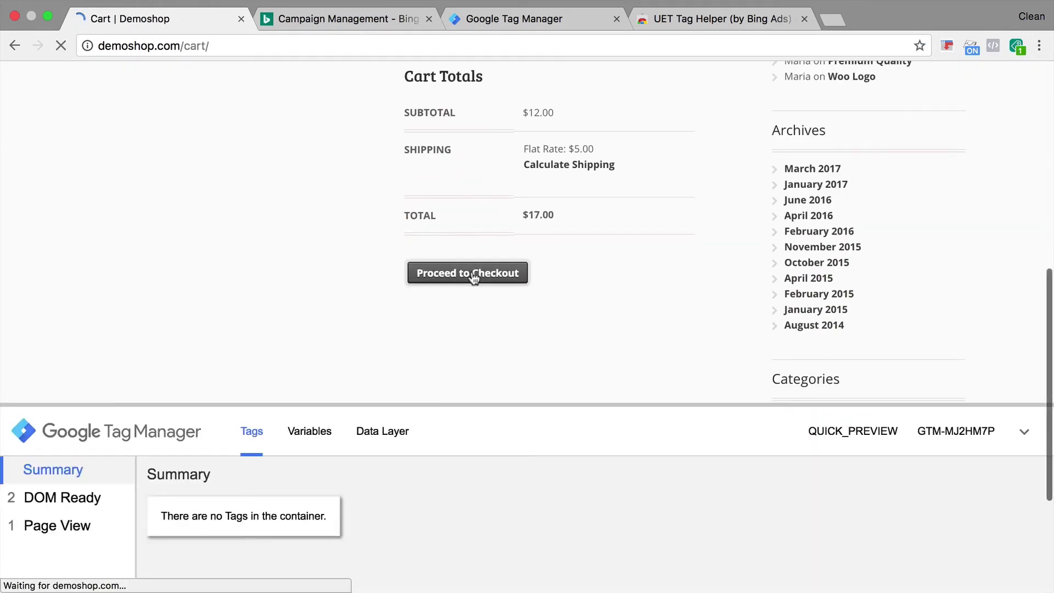
click(221, 163)
click(188, 247)
click(674, 216)
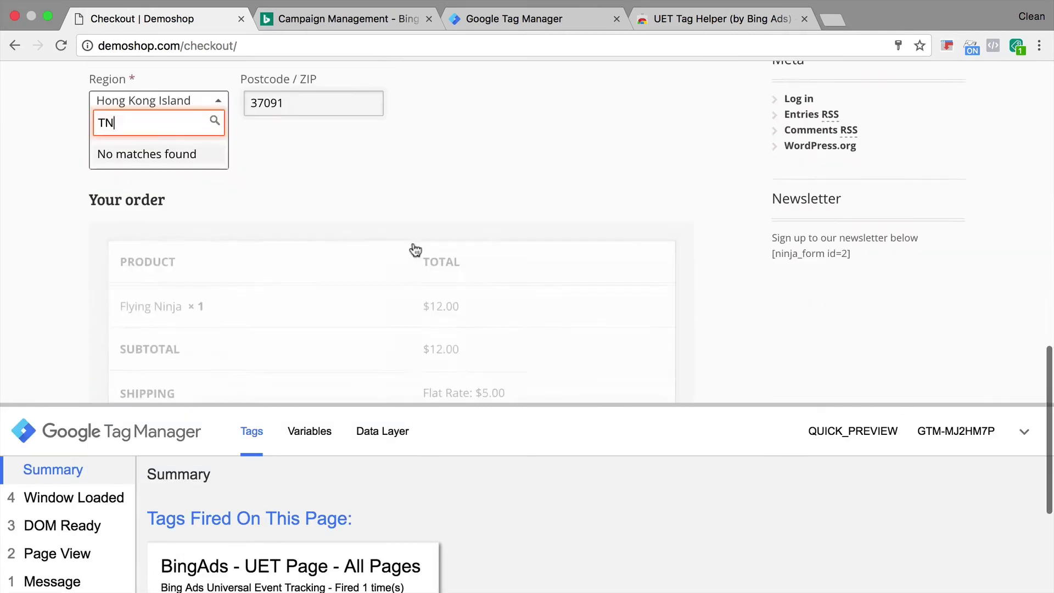
Step: Place the $17.00 order and enlarge the GTM preview pane over the Order Received page
scroll(415, 250, down, 5)
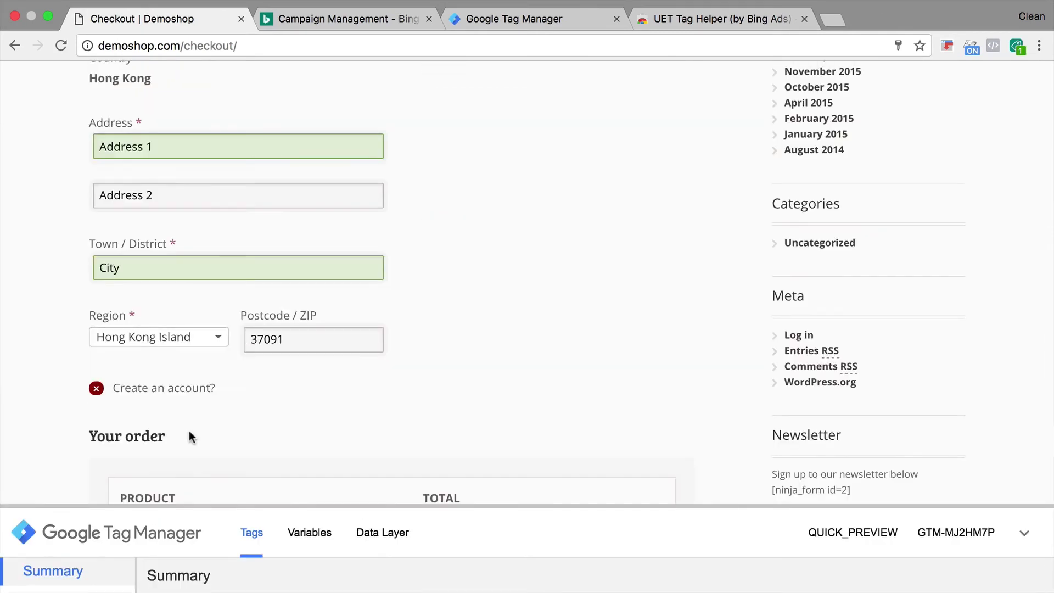
scroll(189, 436, down, 8)
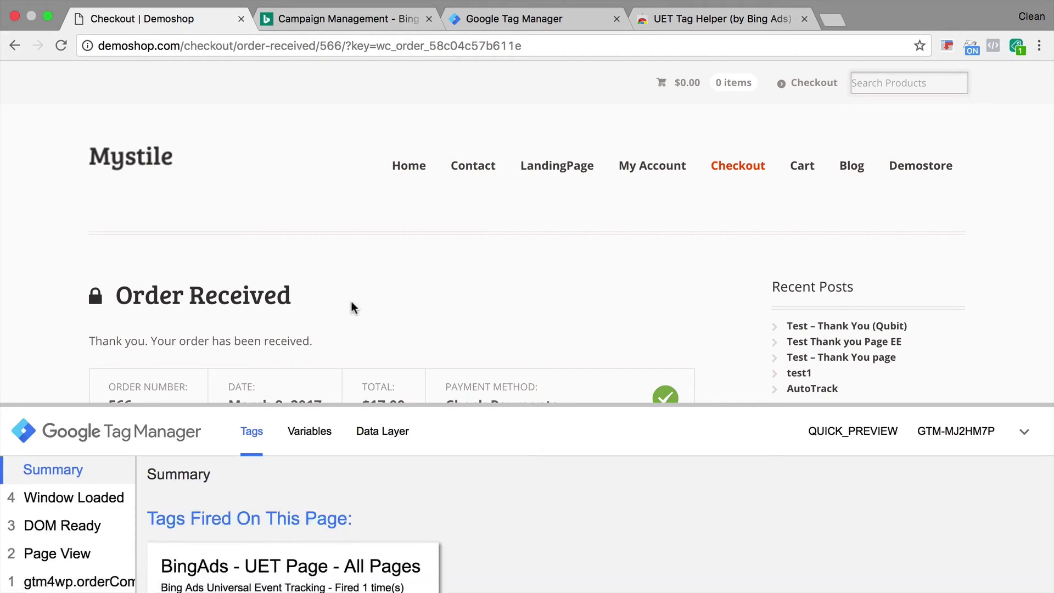
scroll(351, 308, down, 3)
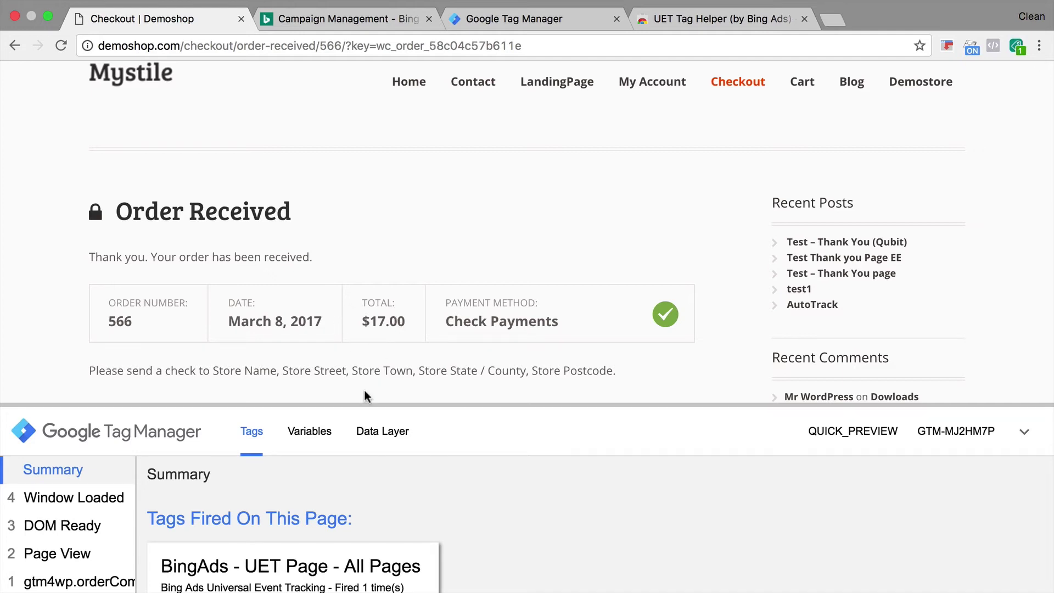
drag(360, 403, 350, 161)
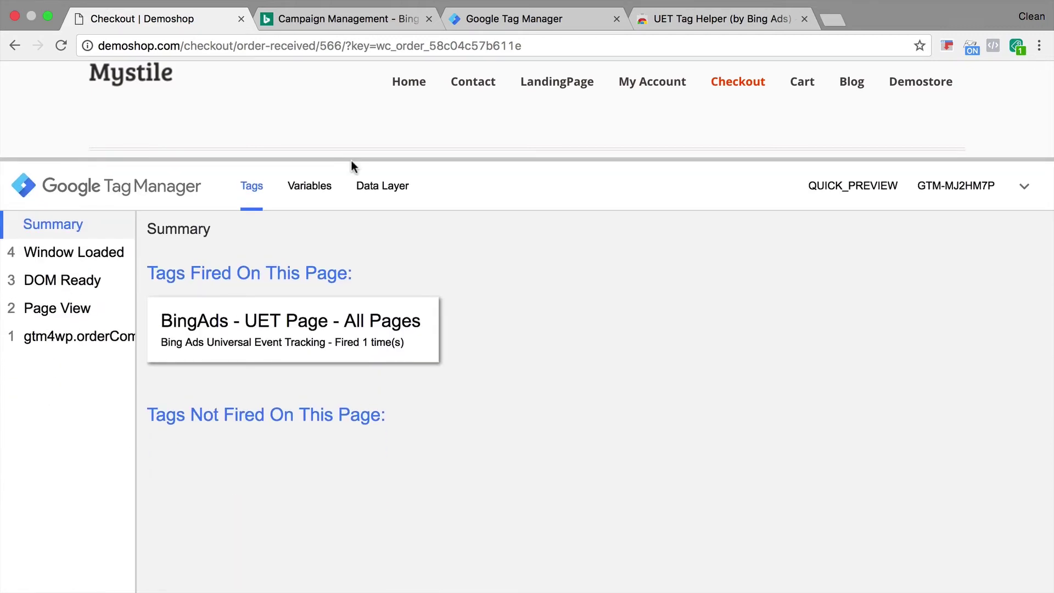
Step: Check the gtm4wp.orderCompletedEEC data layer entry showing revenue 17, then go back to Tag Manager
click(377, 189)
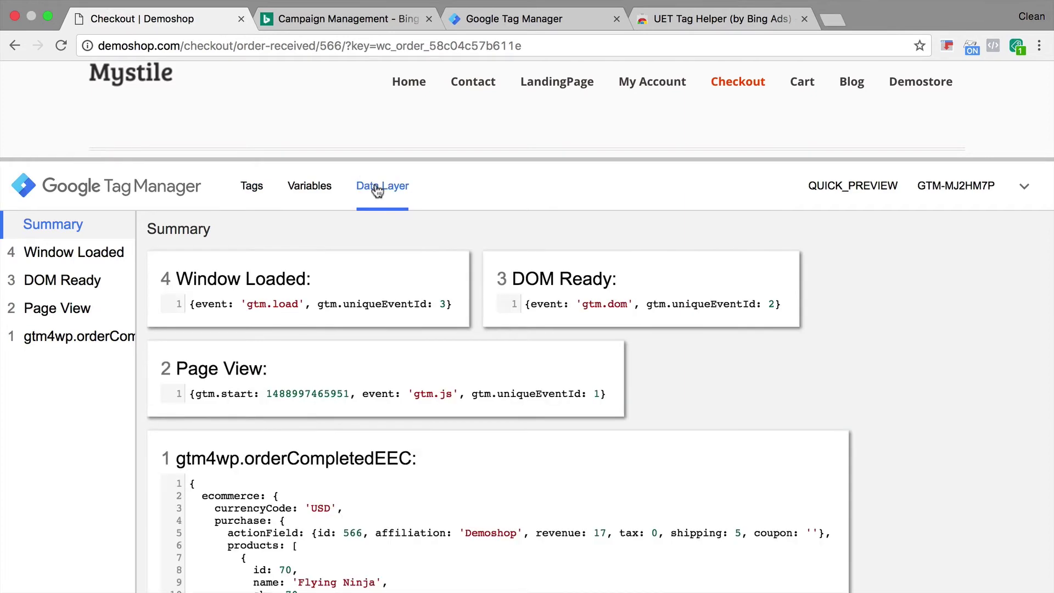
scroll(327, 297, down, 4)
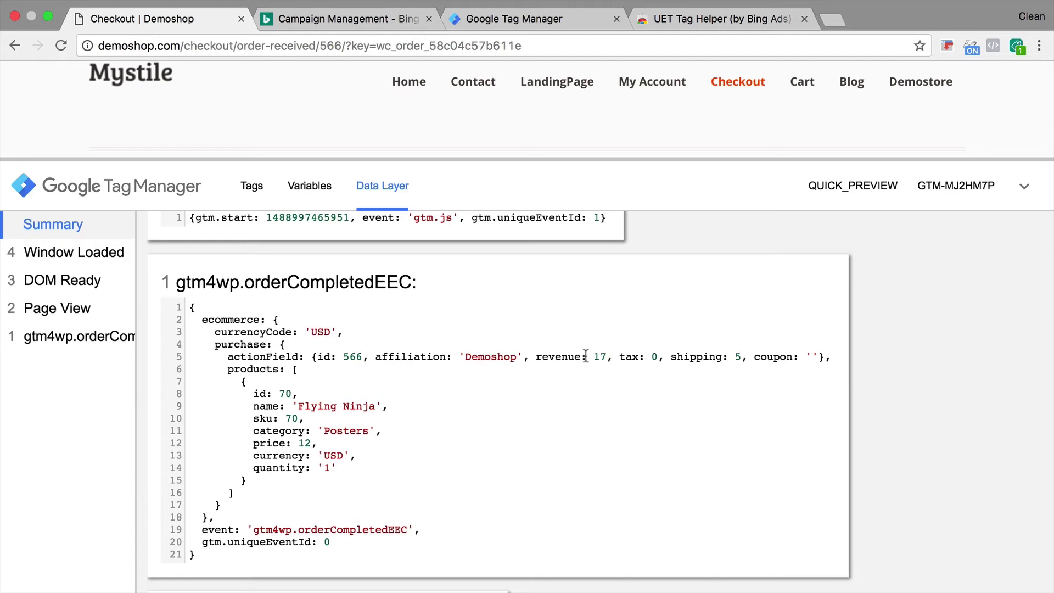
click(508, 20)
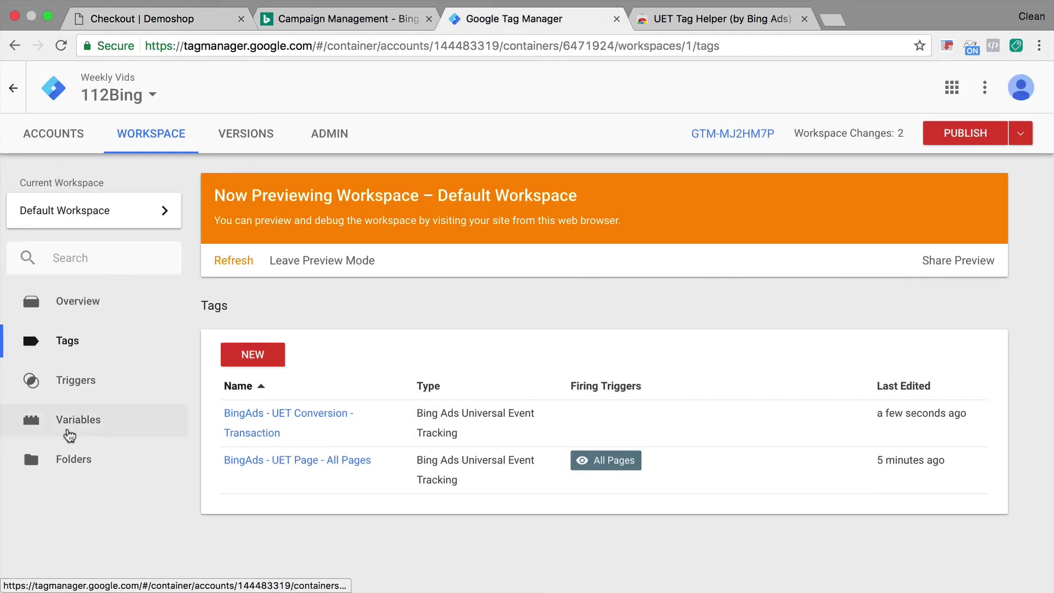
Step: Create a new user-defined variable named 'dlv - transactionAmount'
click(71, 432)
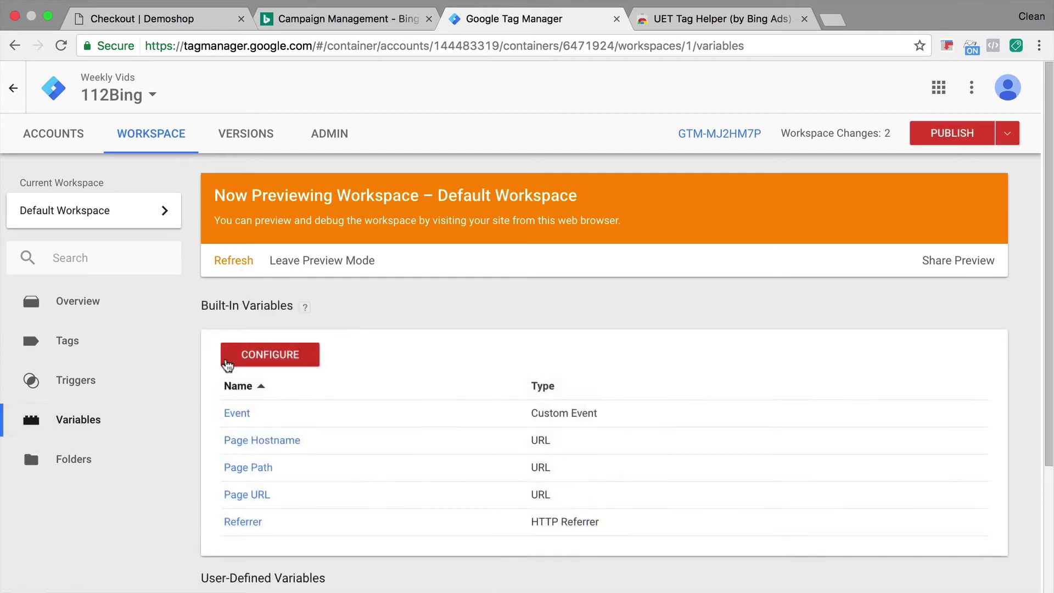
scroll(229, 373, down, 3)
click(232, 467)
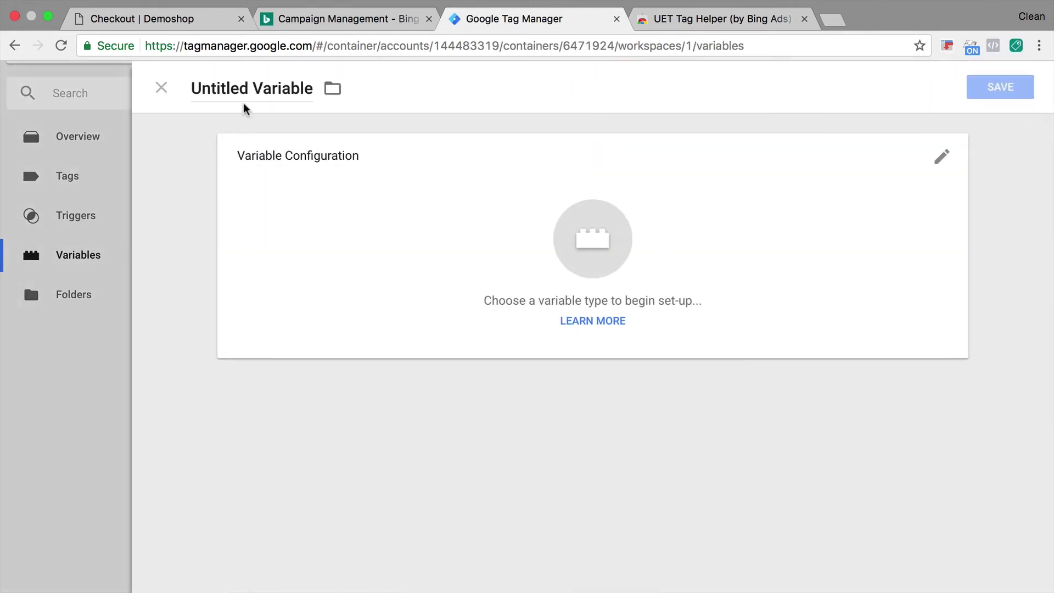
click(224, 83)
text(t)
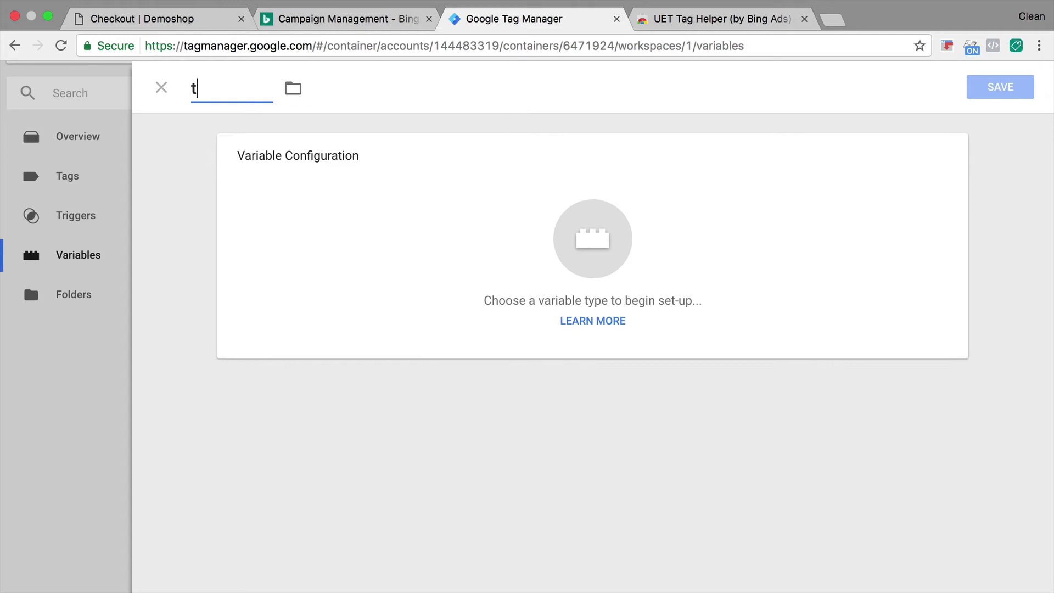
text(ransactionAmount)
key(Home)
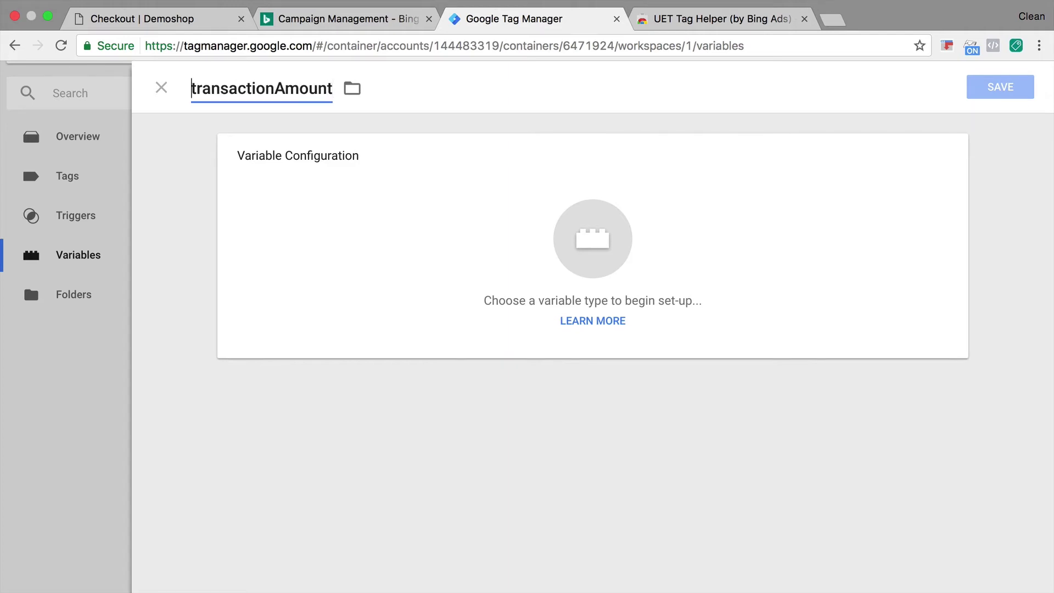
text(dlv -)
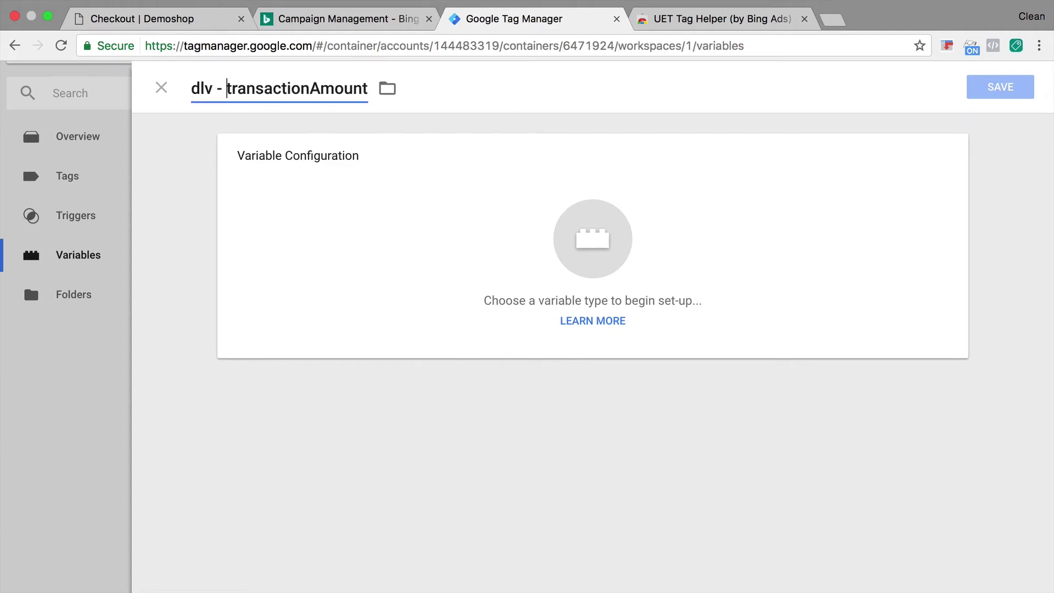
Step: Make the variable a Data Layer Variable
click(453, 235)
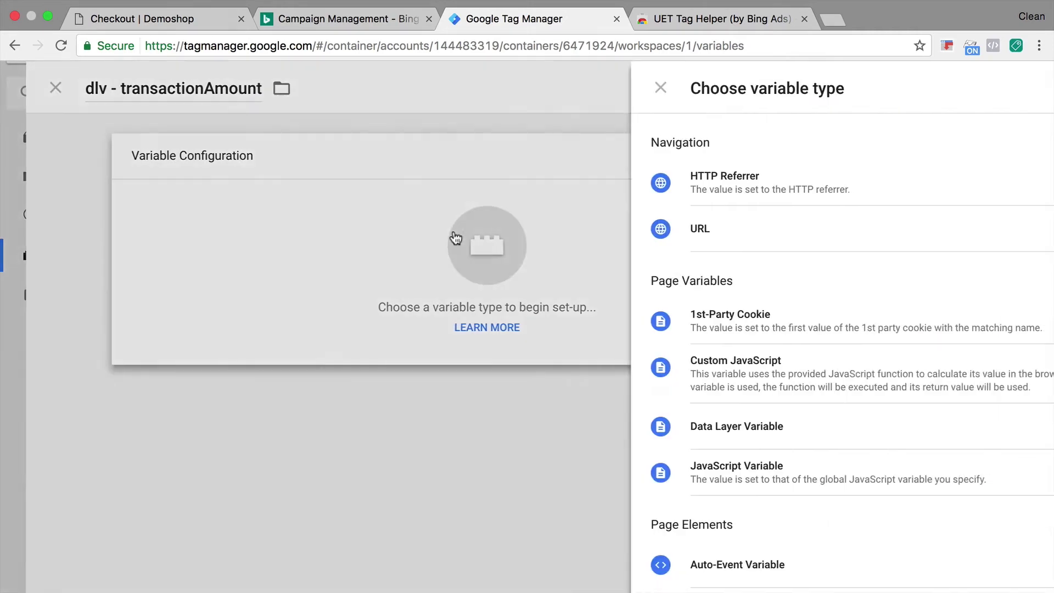
scroll(729, 189, down, 8)
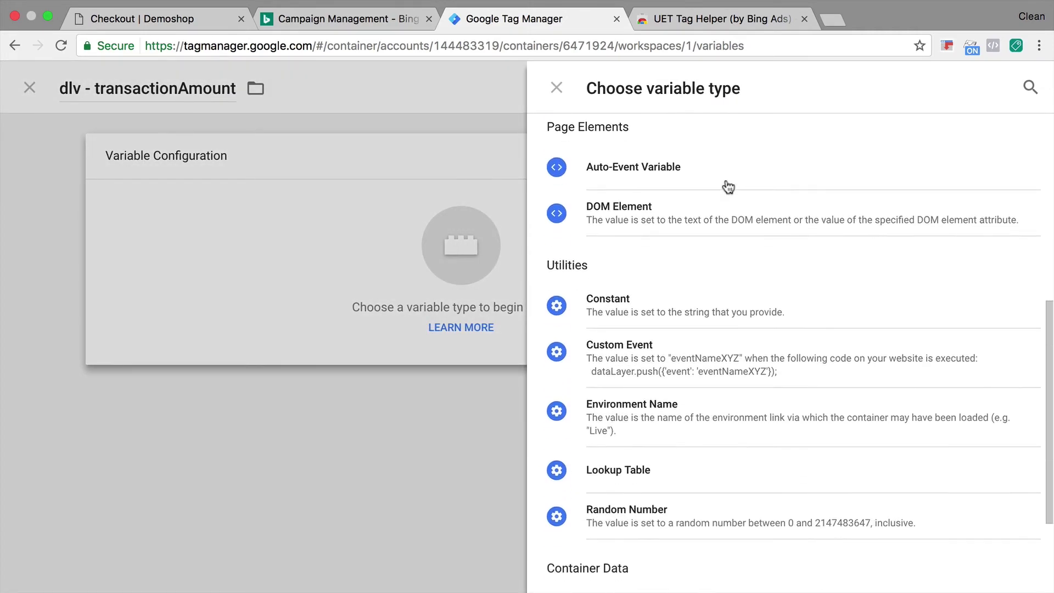
scroll(729, 188, up, 4)
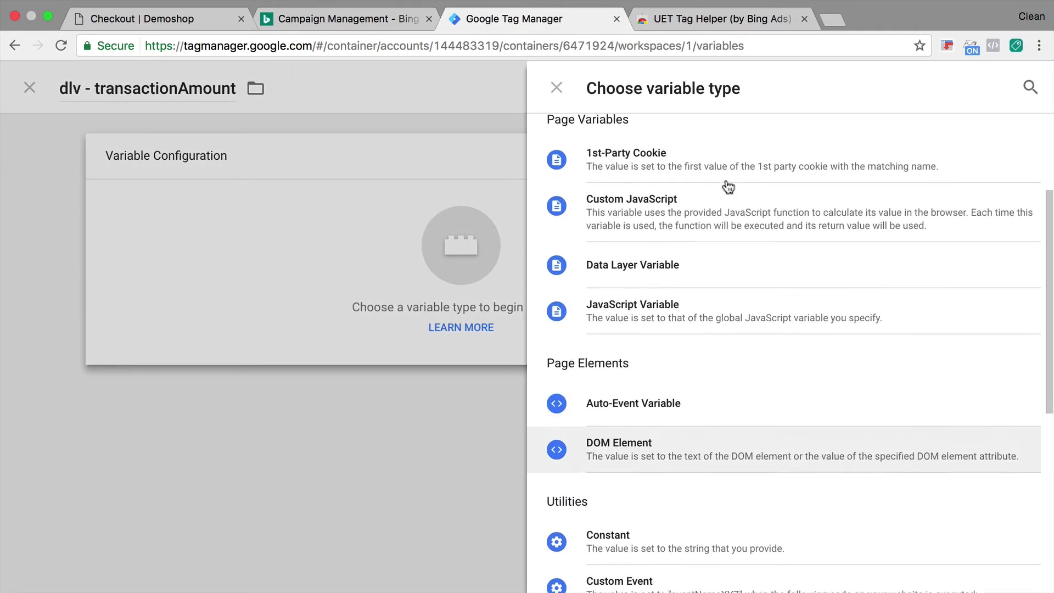
click(661, 265)
click(338, 290)
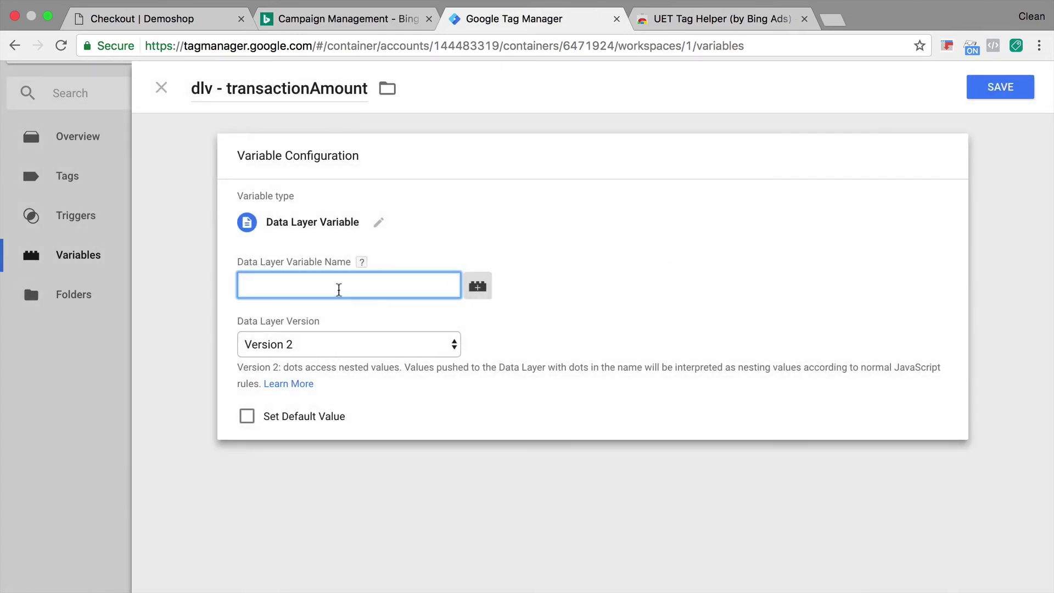
Step: Set the data layer name to ecommerce.purchase.actionField.revenue and save the variable
click(197, 17)
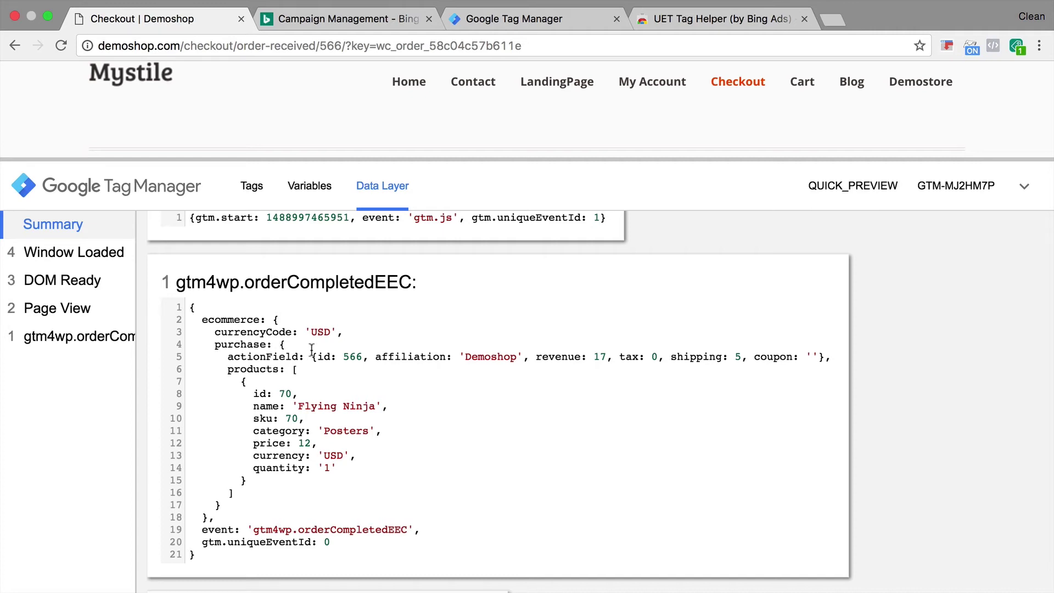
click(483, 19)
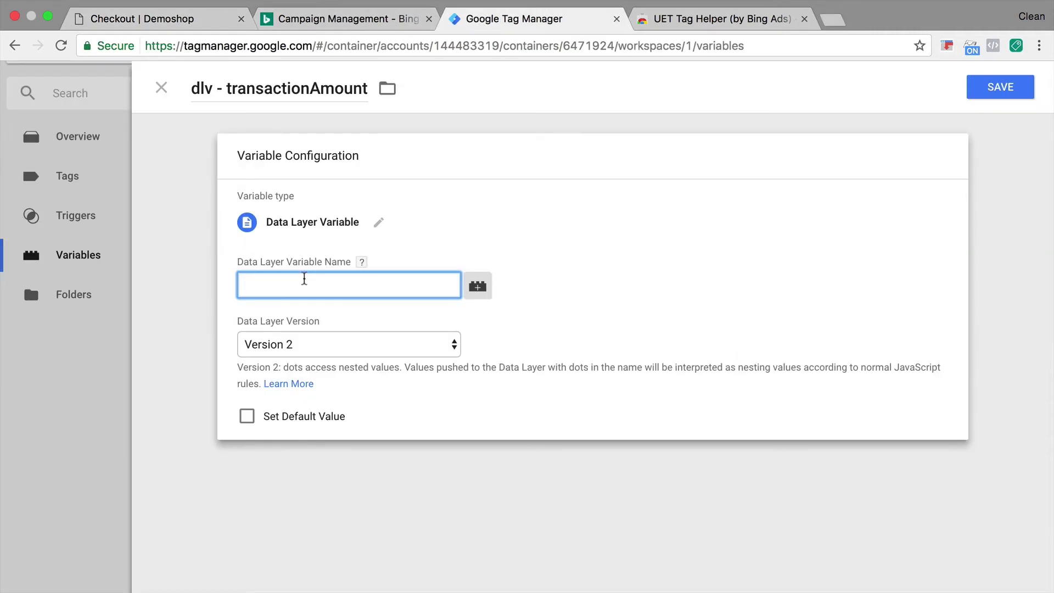
text(ecommerce.actionField)
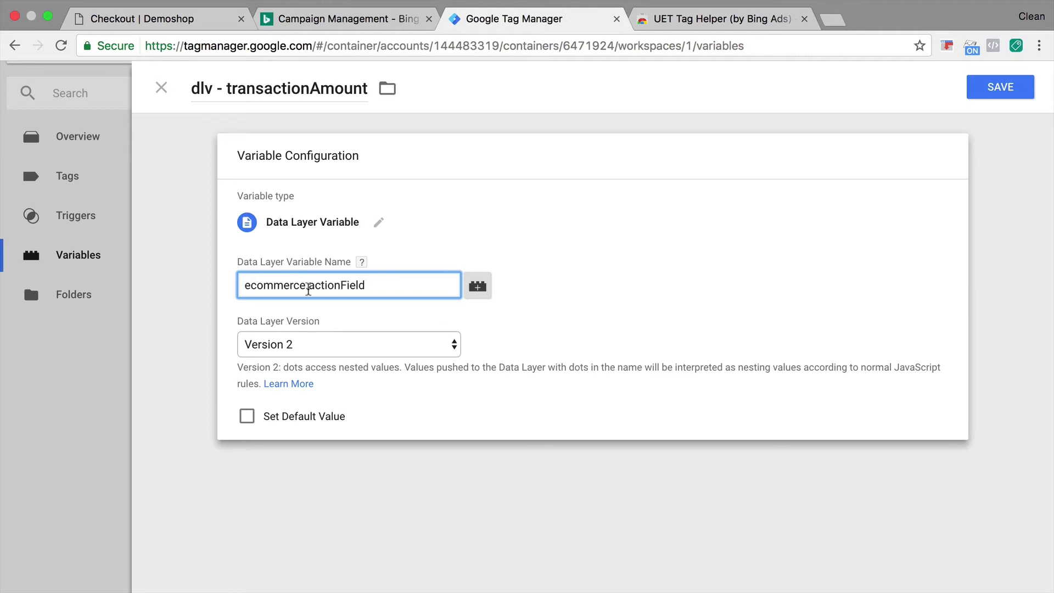
click(189, 24)
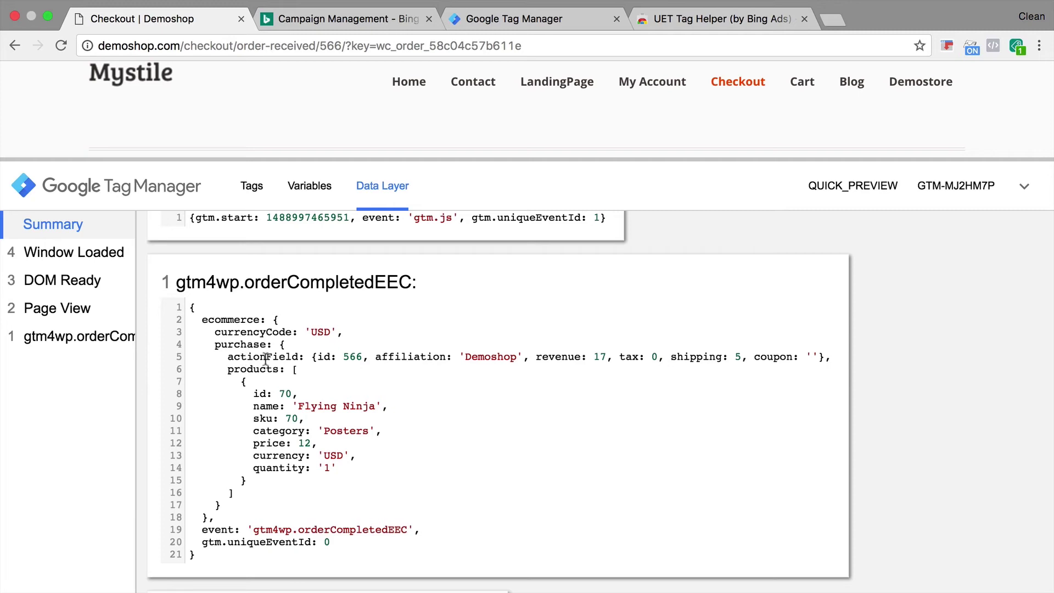
click(489, 21)
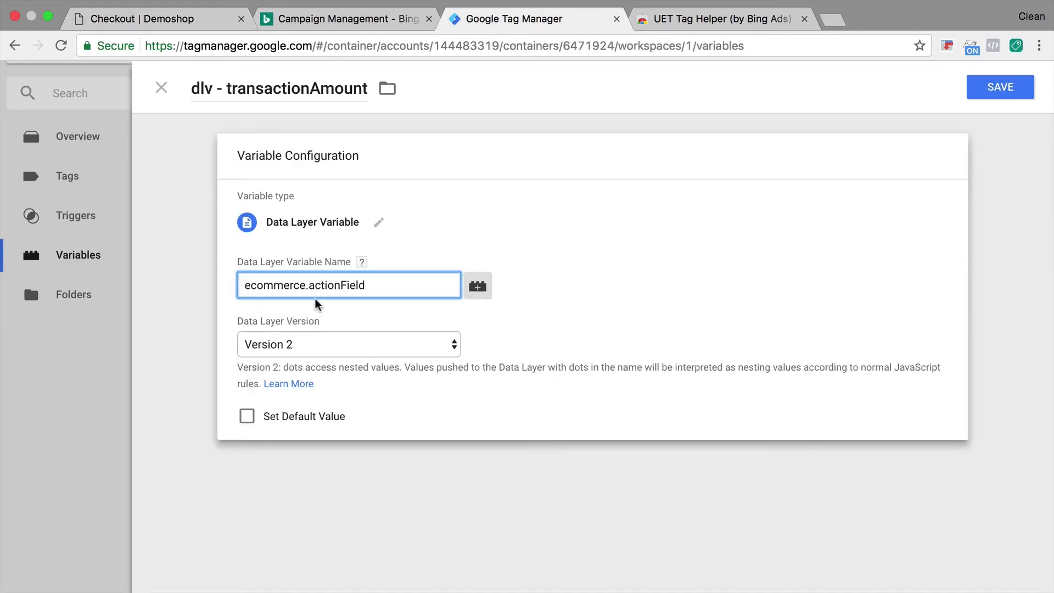
double_click(339, 286)
text(purchase.actionField)
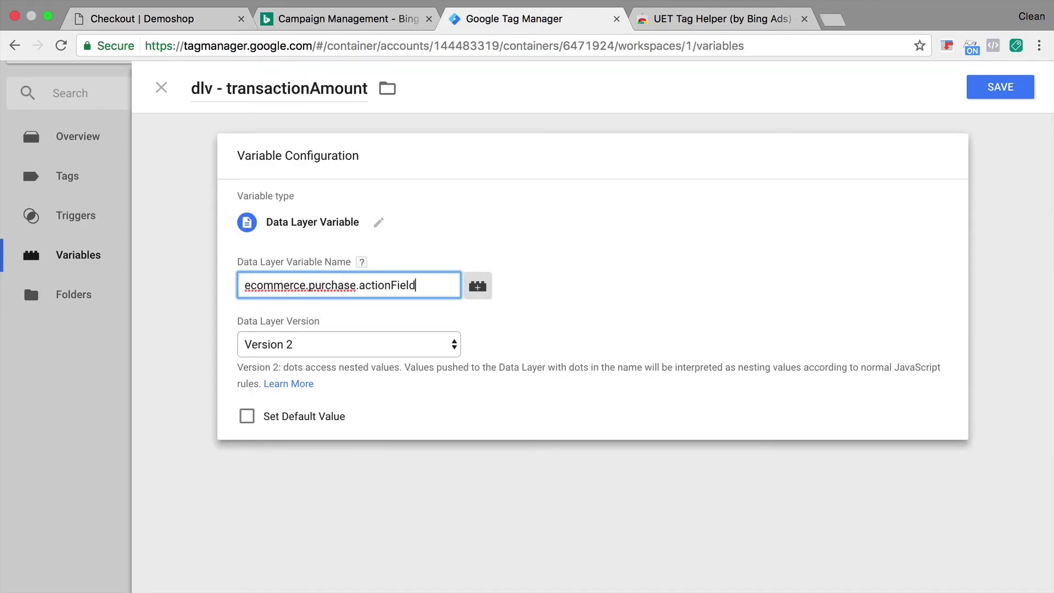
text(.revenue)
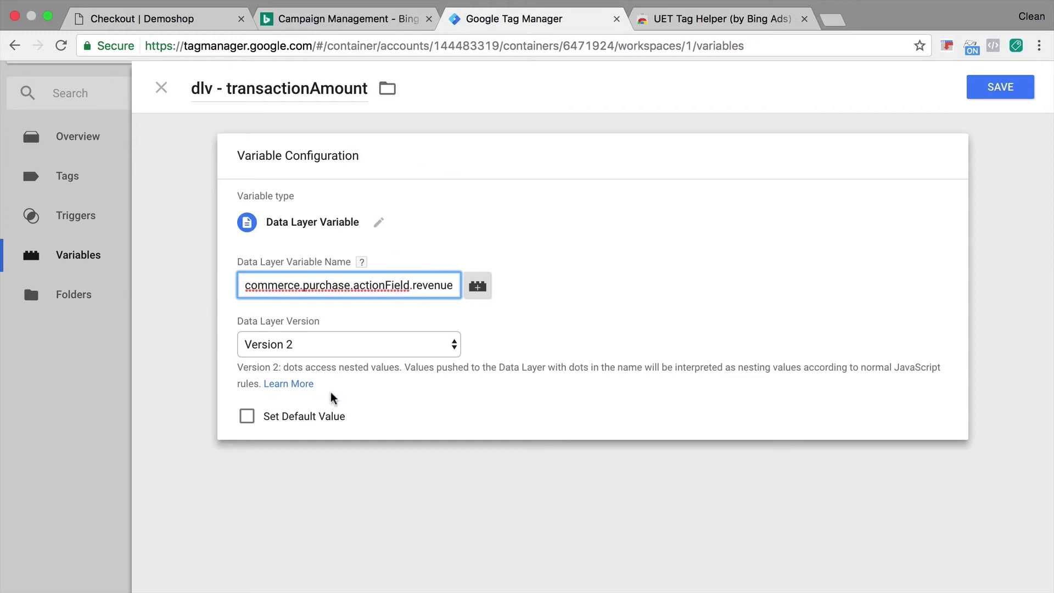
click(998, 88)
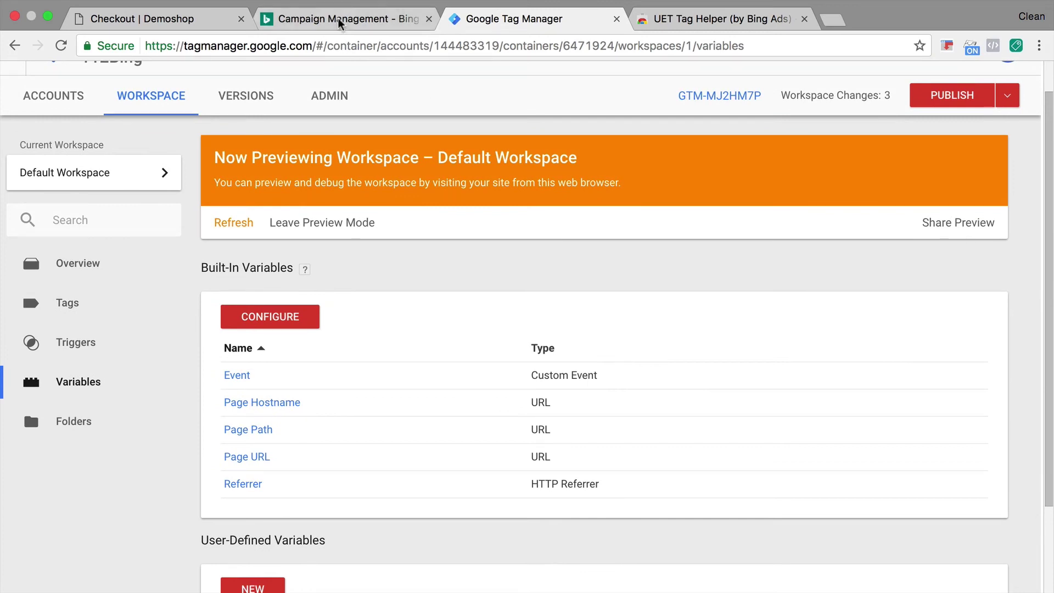
Step: Highlight the purchase push's event line in the shop's data layer preview
click(203, 19)
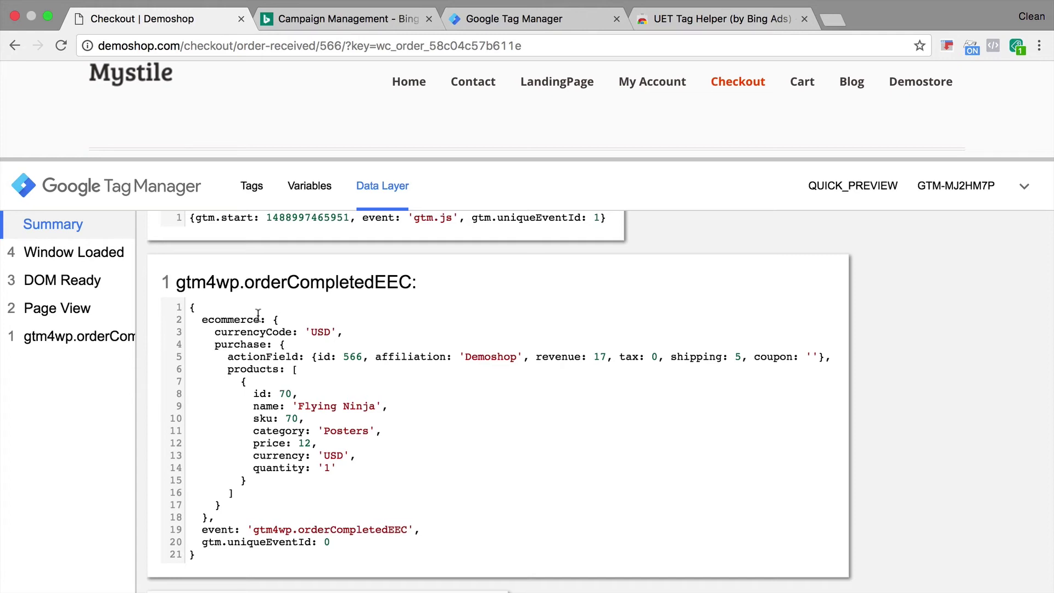
drag(203, 530, 438, 528)
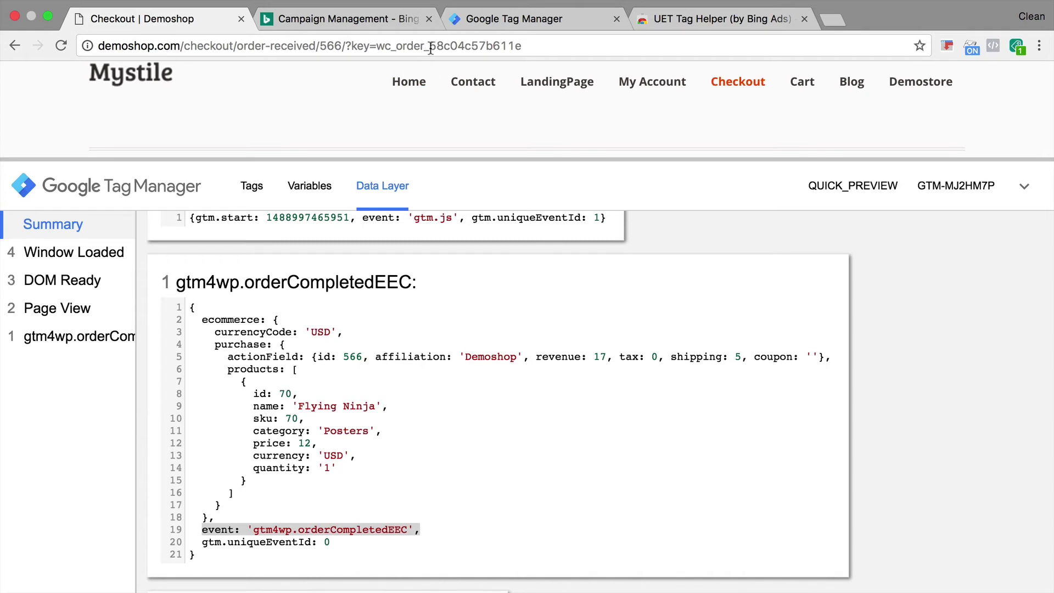
click(477, 26)
Step: Start a new trigger and begin its name with 'event -'
click(97, 354)
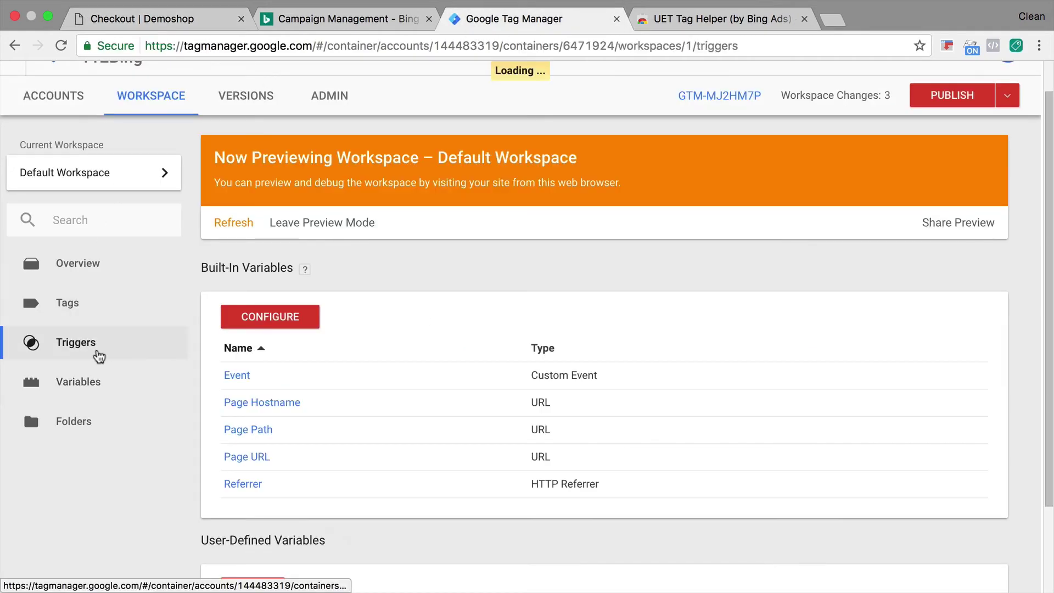
click(225, 360)
click(251, 93)
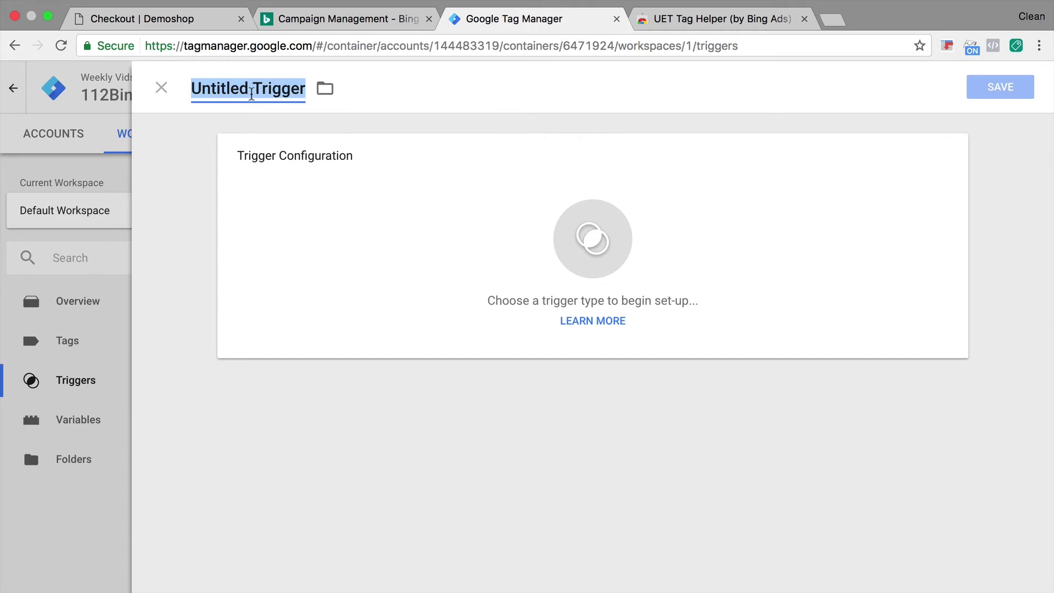
text(event -)
Step: Paste into the trigger name so it reads 'event - 5598798'
click(153, 6)
click(265, 530)
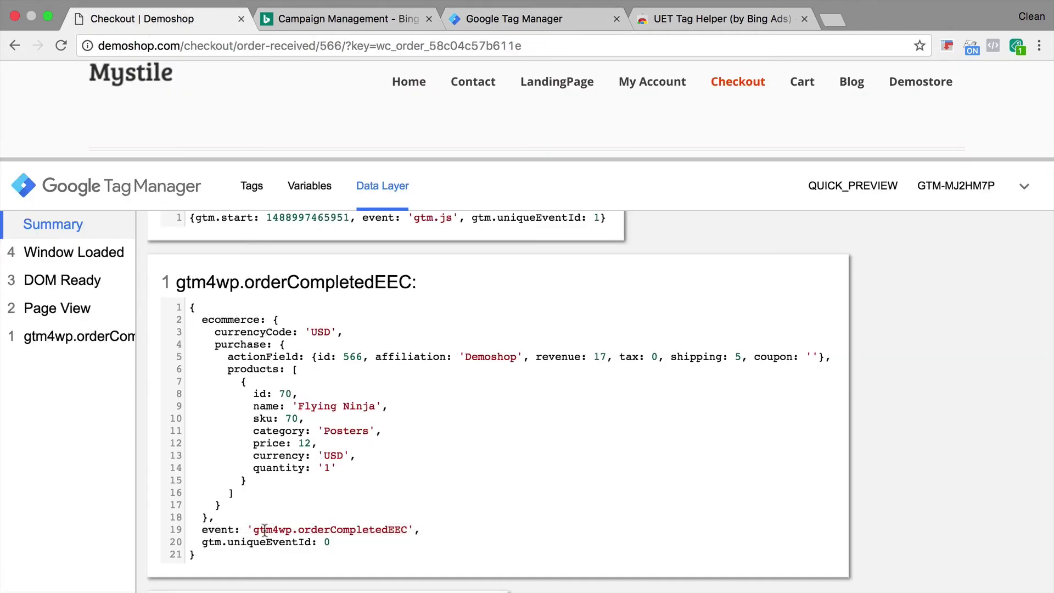
drag(254, 529, 408, 524)
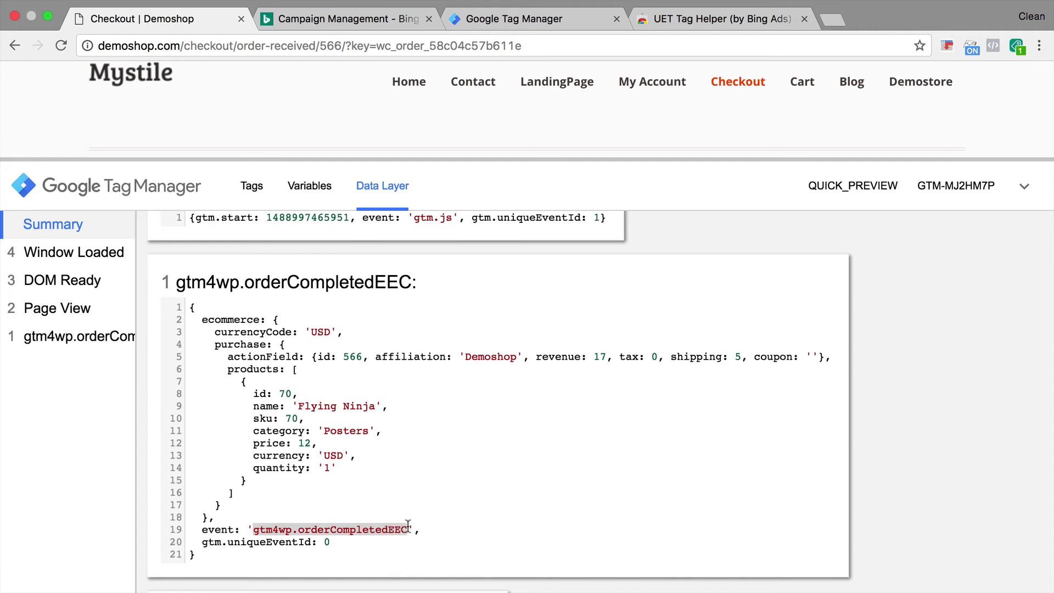
click(308, 22)
key(ctrl+Tab)
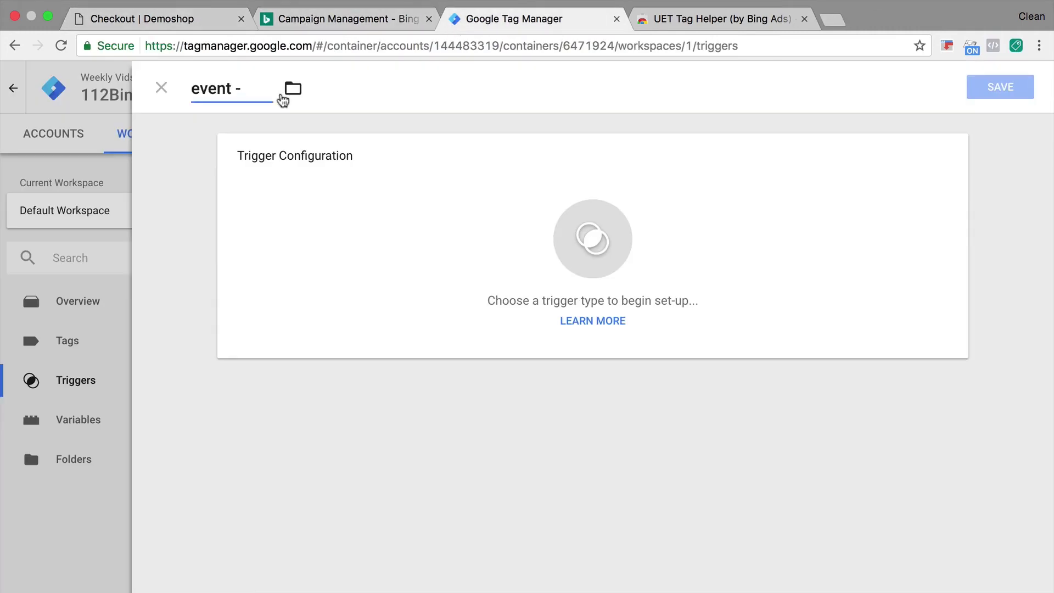
text(5598798)
key(ctrl+shift+Tab)
Step: Inspect the gtm4wp.orderCompletedEEC event's variables, tags and data layer in the debug pane
click(200, 22)
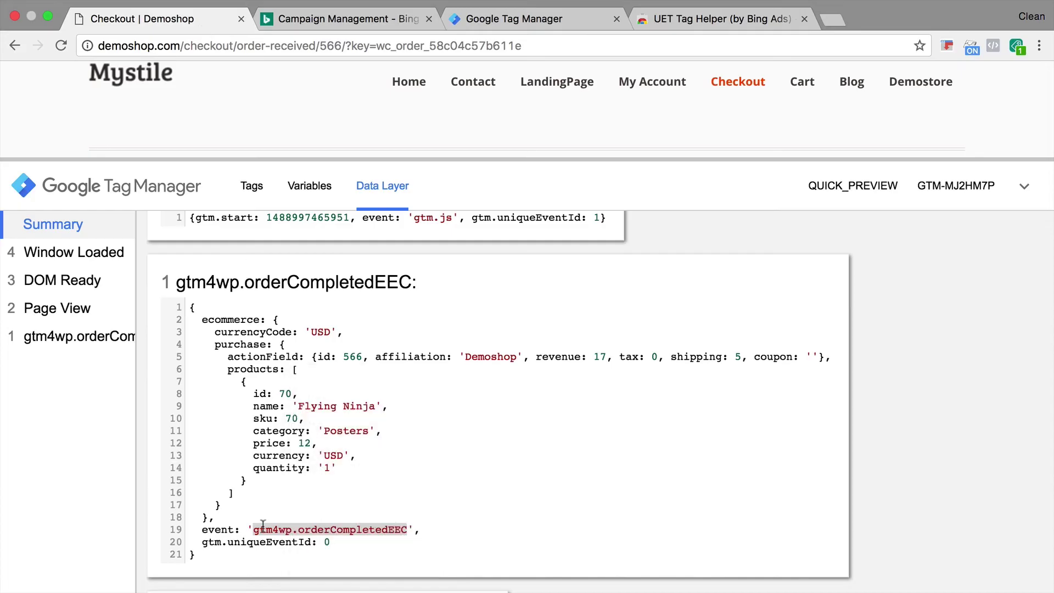
click(311, 186)
click(252, 186)
click(65, 334)
drag(147, 230, 349, 229)
click(529, 22)
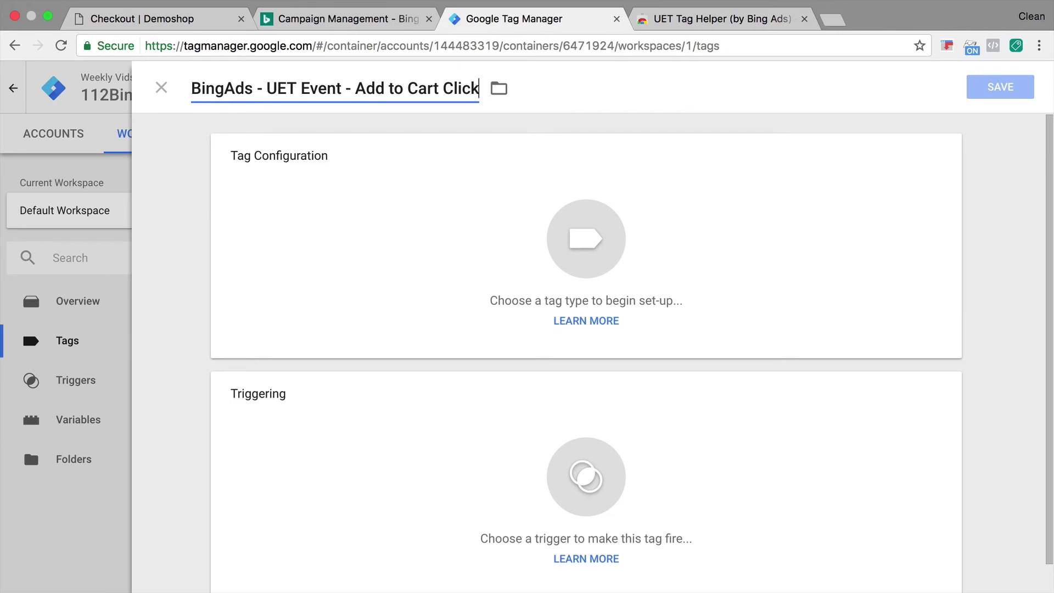
Step: Make the Add to Cart Click tag a Bing Ads Universal Event Tracking tag
click(646, 239)
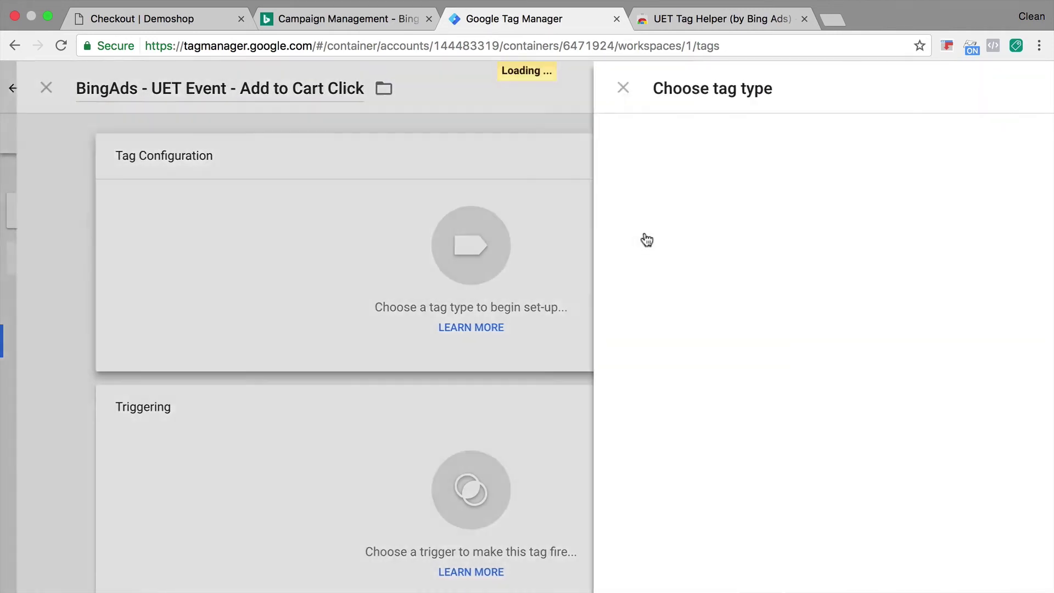
scroll(723, 250, down, 10)
scroll(824, 271, up, 5)
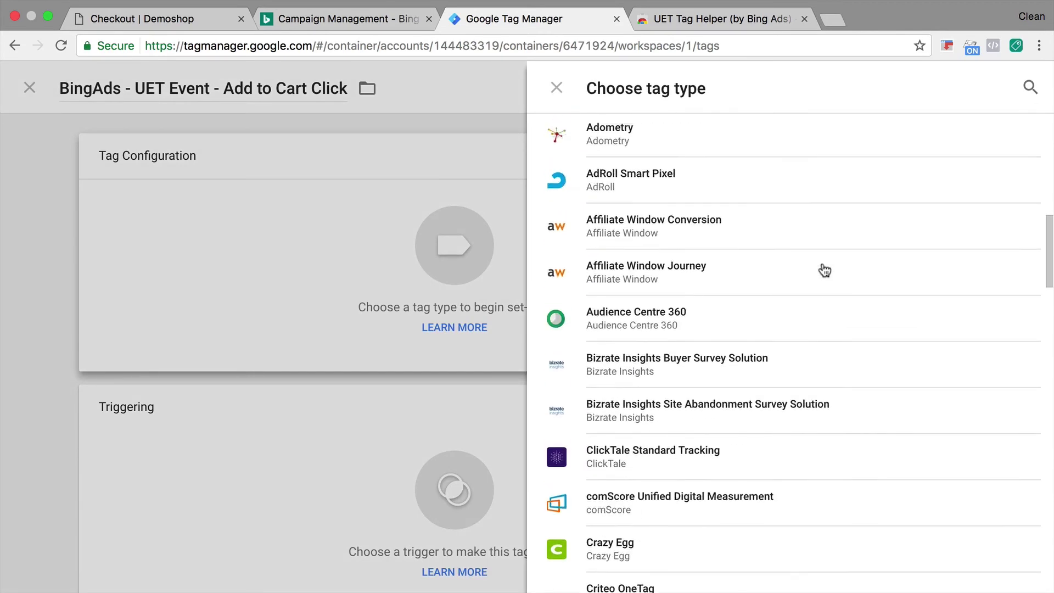
scroll(823, 271, down, 15)
click(806, 174)
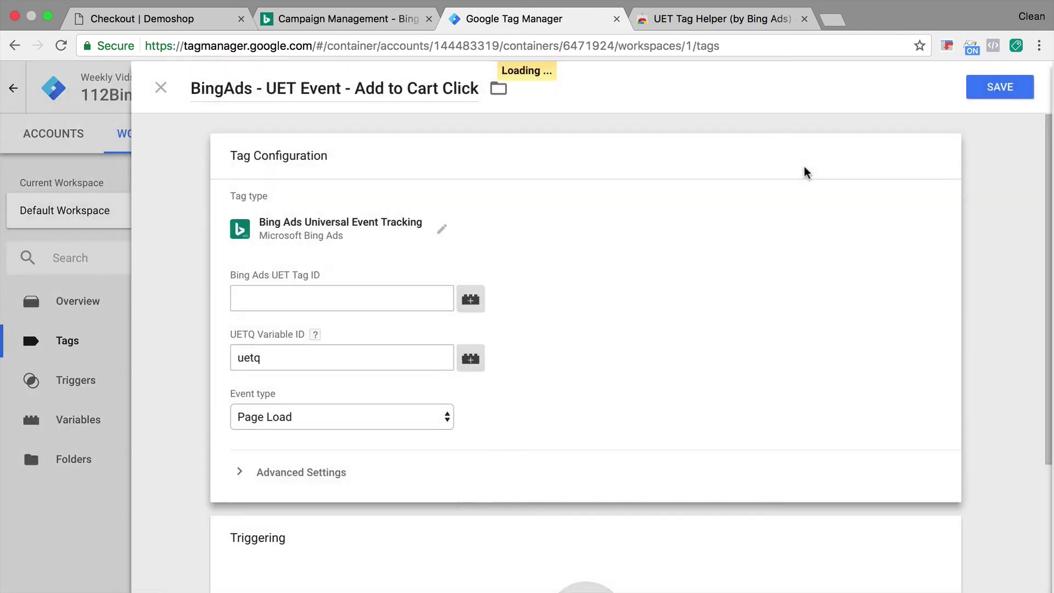
click(344, 299)
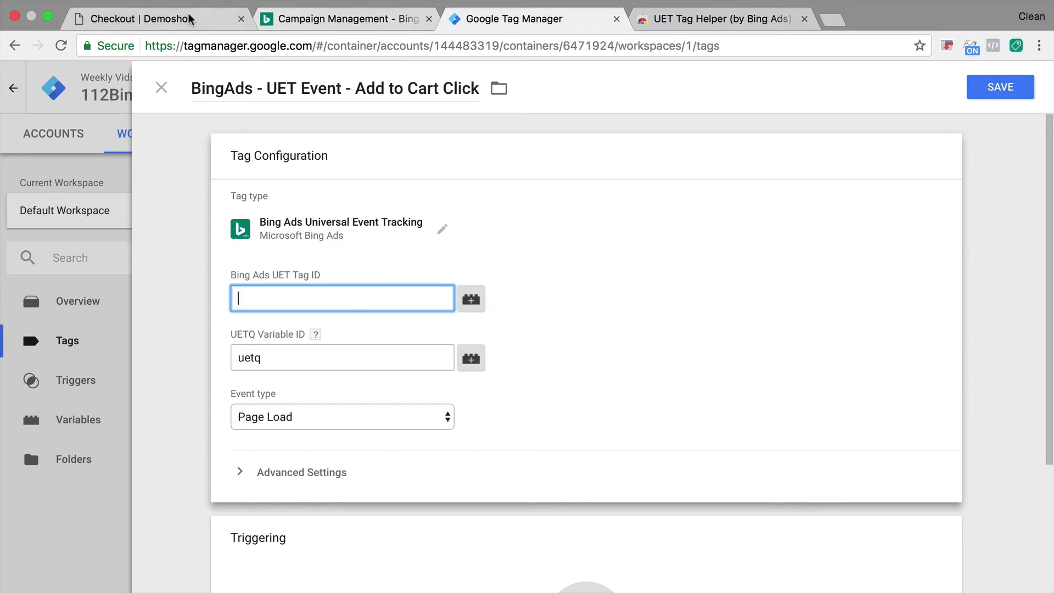
Step: Copy UET tag ID 5598798 from Bing Ads and paste it into the tag
click(352, 19)
click(62, 471)
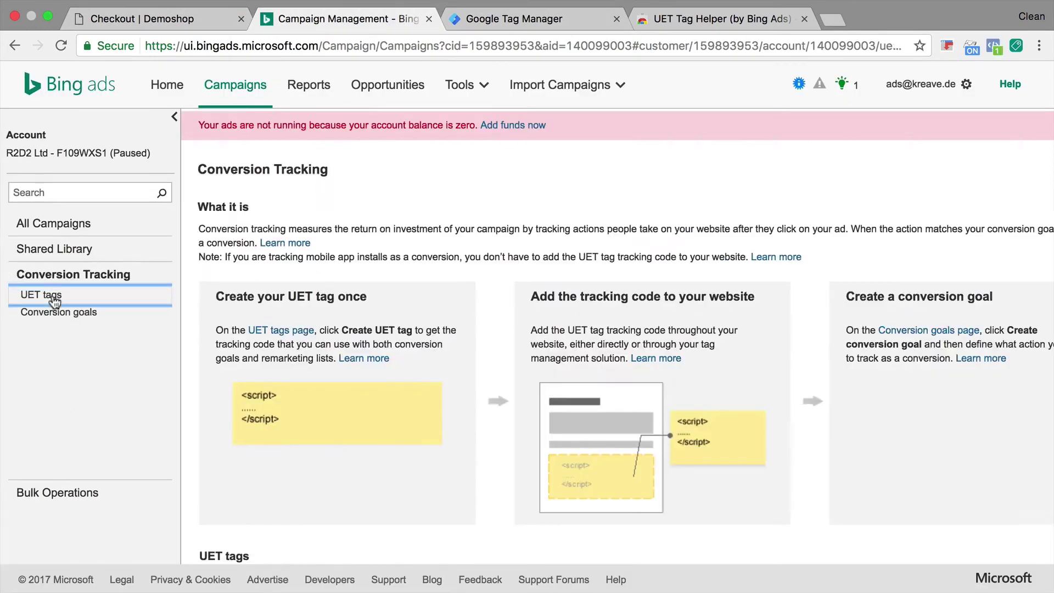
scroll(591, 483, down, 3)
double_click(590, 484)
key(super+c)
key(ctrl+Tab)
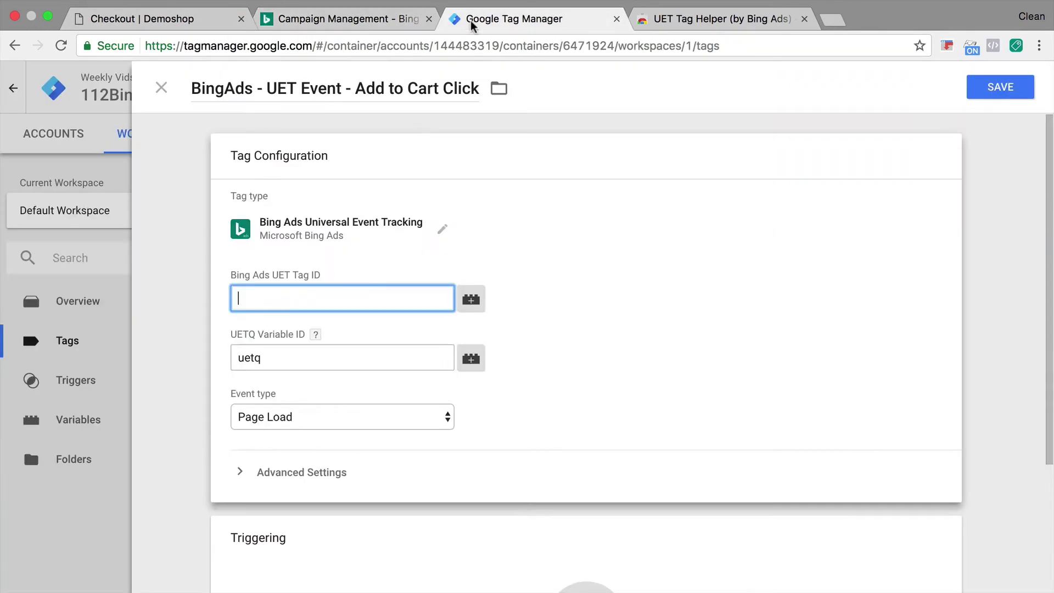
key(super+v)
Step: Set the event type to Custom and save the tag without a trigger
scroll(572, 401, down, 4)
click(346, 273)
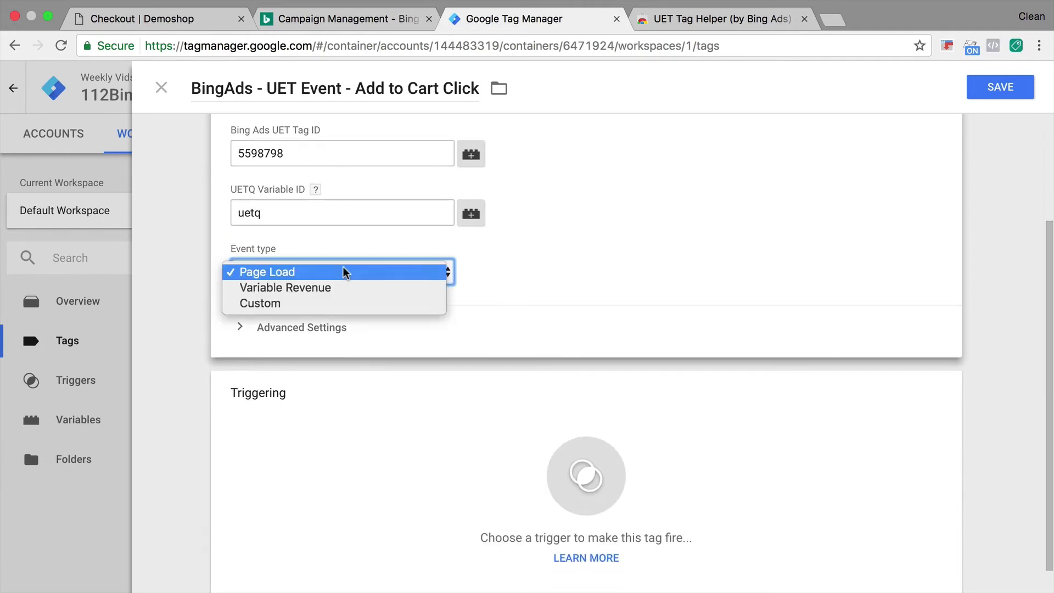
click(318, 302)
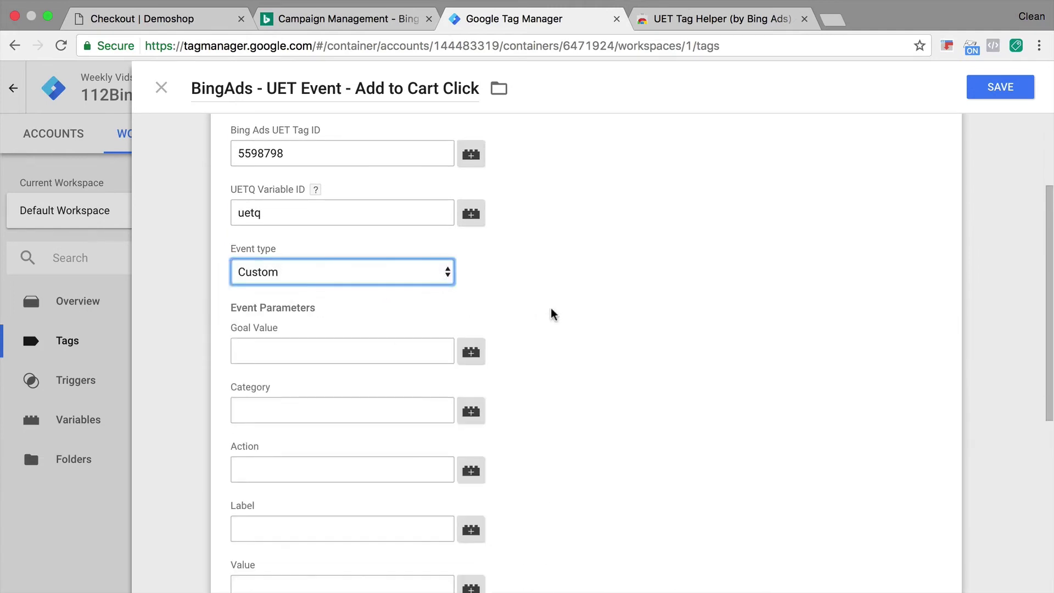
scroll(555, 313, down, 3)
scroll(554, 313, down, 2)
scroll(554, 313, up, 2)
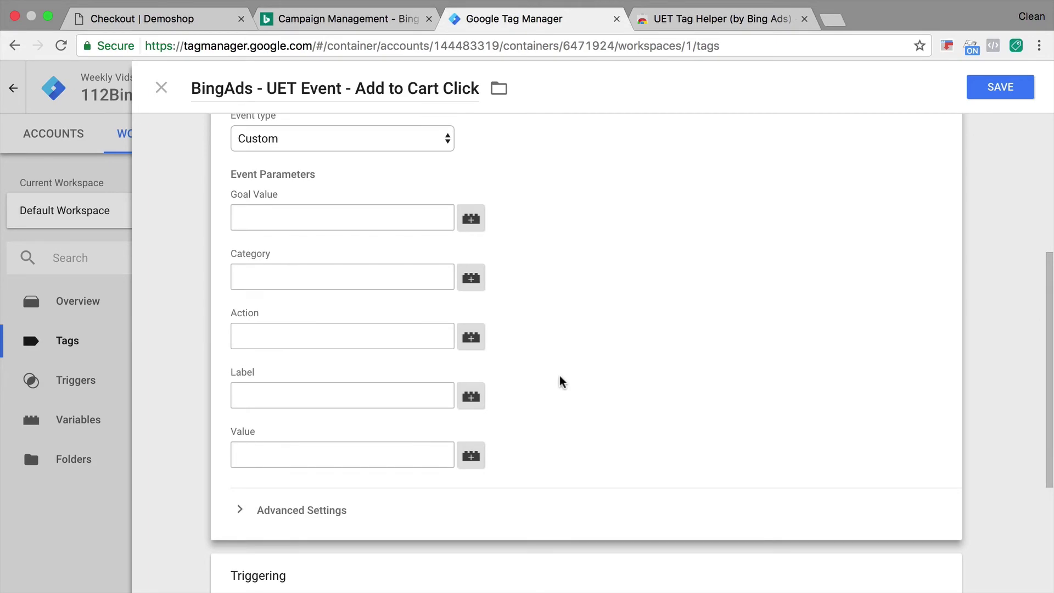
click(1007, 88)
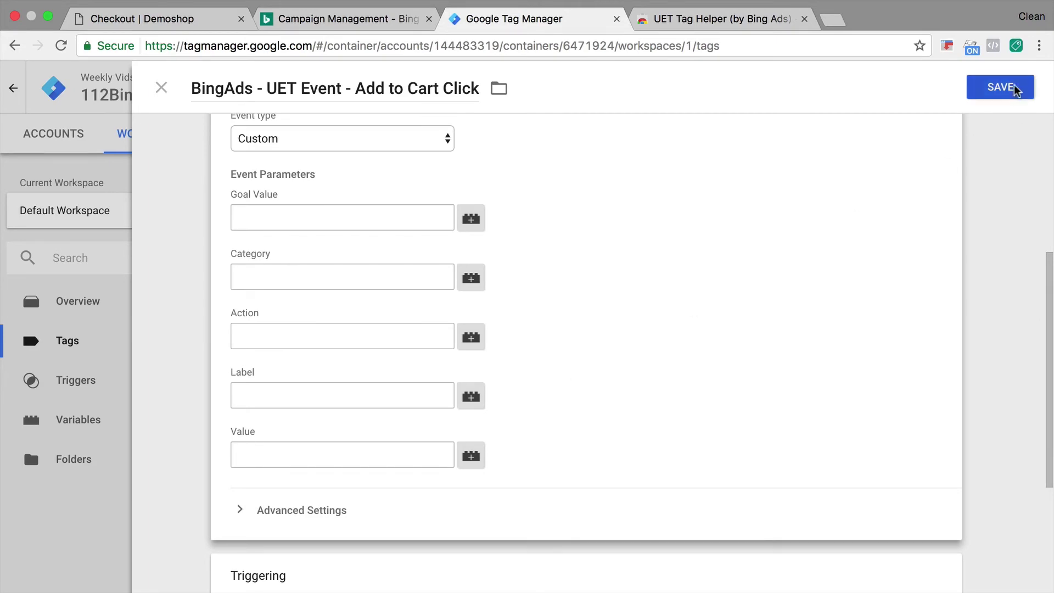
click(570, 234)
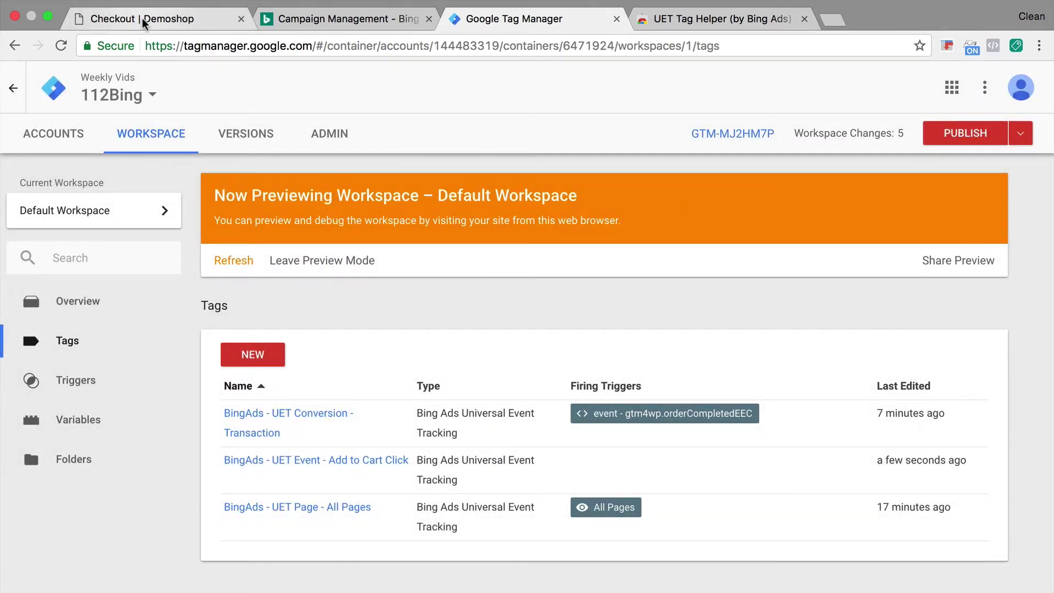
Step: Open the Happy Ninja product page from the Demoshop home page, then Tag Manager's Variables
click(142, 18)
click(143, 163)
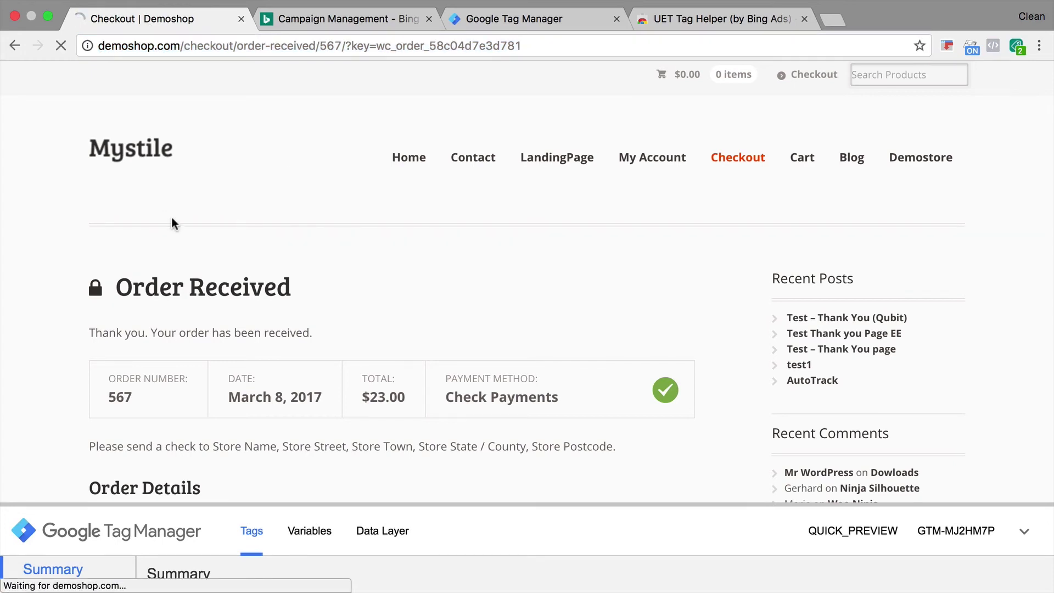
scroll(354, 251, down, 4)
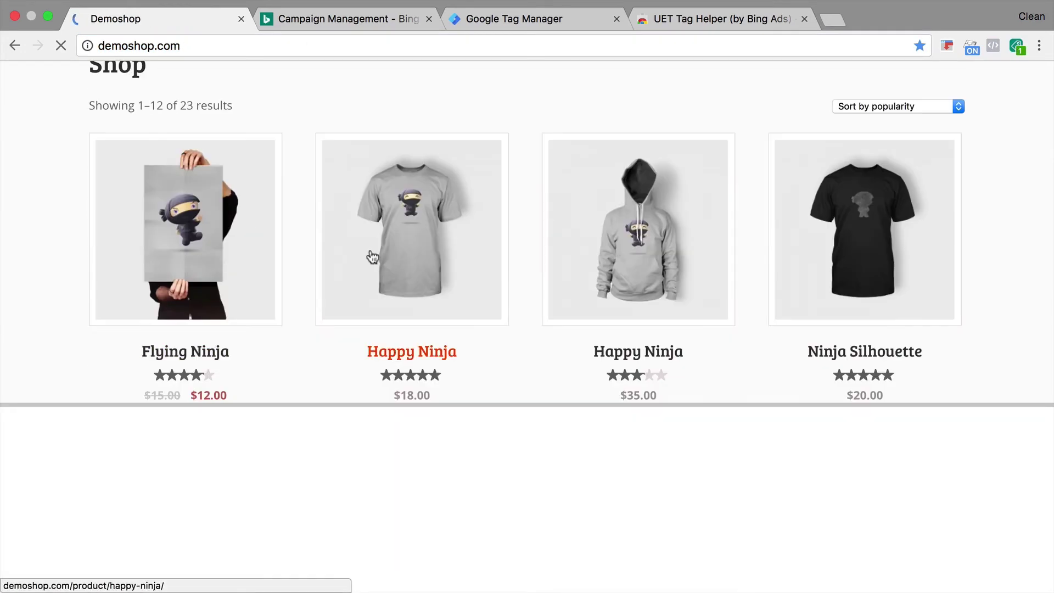
click(373, 256)
scroll(308, 286, down, 3)
scroll(285, 309, down, 2)
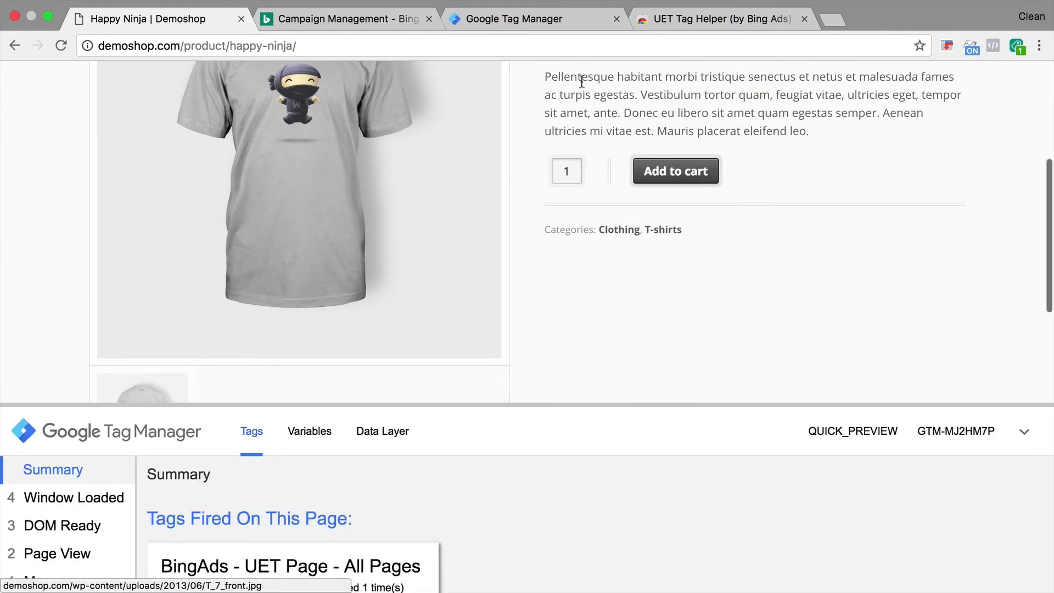
click(548, 26)
click(80, 420)
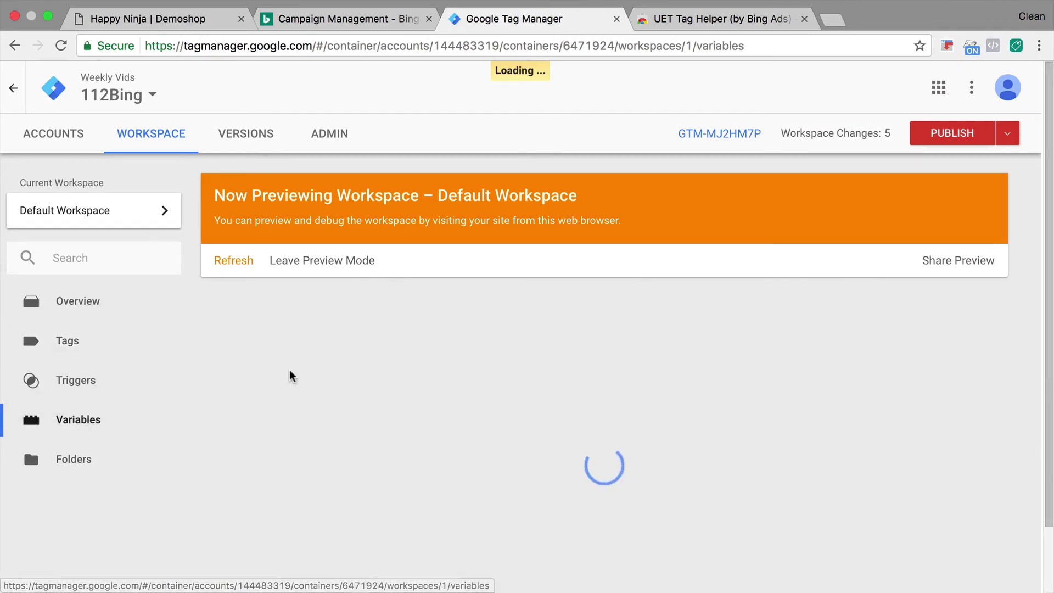
Step: Tick Click Element, Classes, ID, Target, URL and Text under the built-in variables' Clicks group
scroll(291, 376, down, 3)
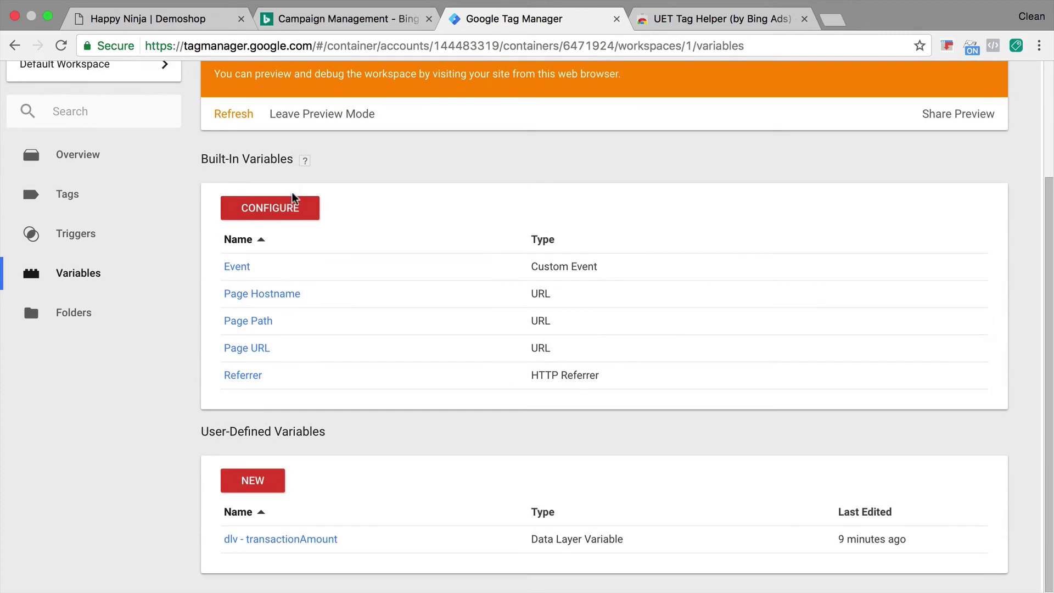
click(294, 206)
scroll(648, 310, down, 2)
scroll(647, 309, down, 8)
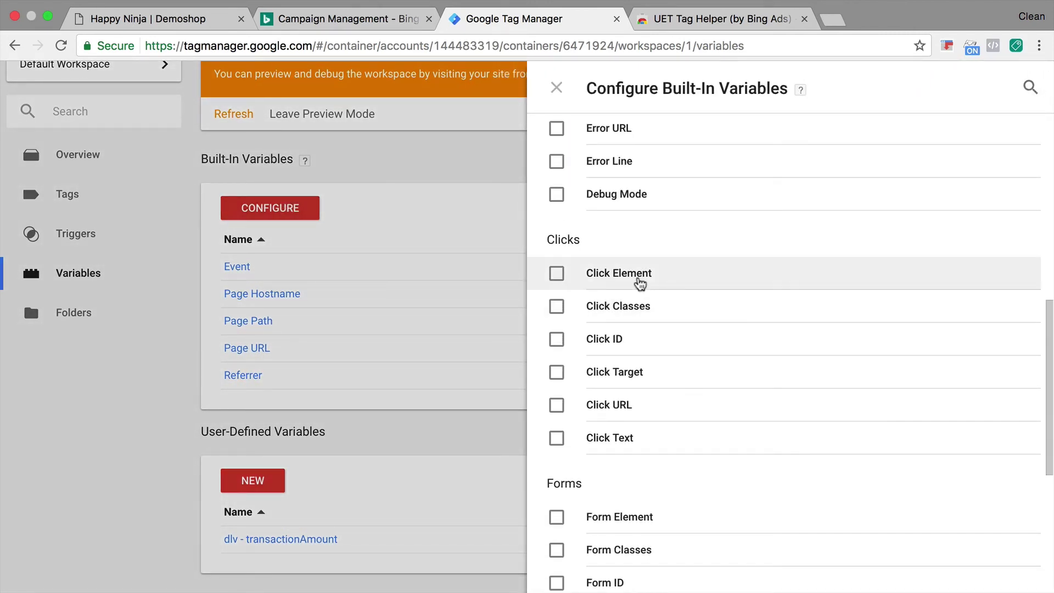
click(636, 280)
click(613, 314)
click(604, 346)
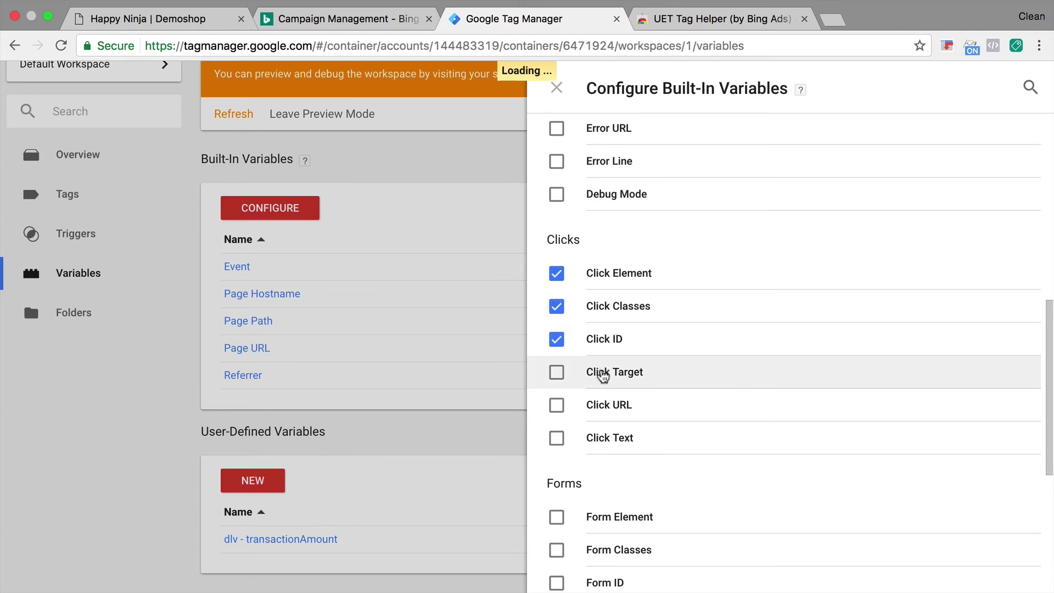
click(601, 376)
click(601, 407)
click(594, 444)
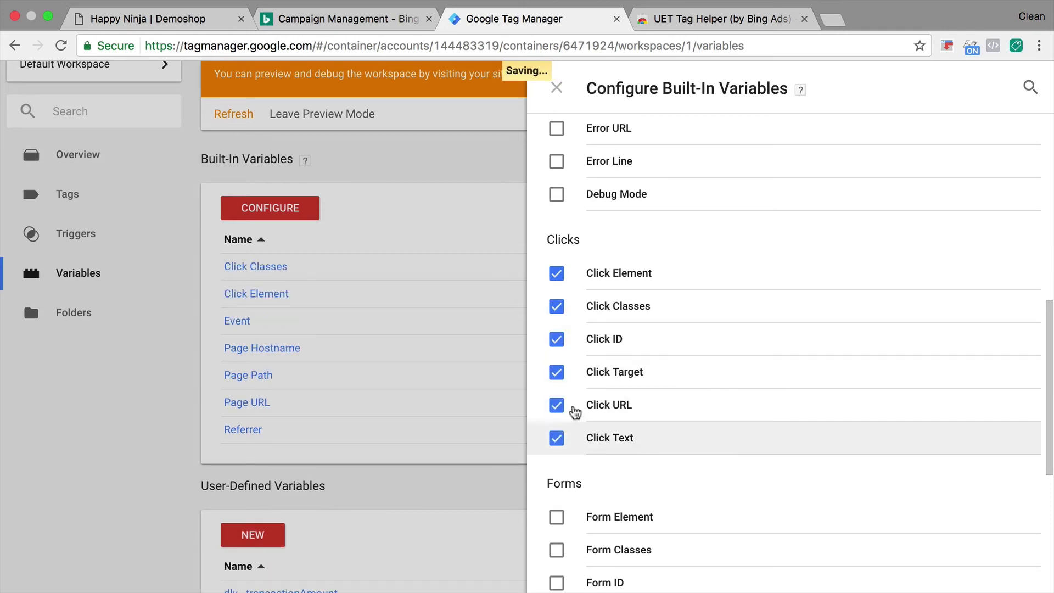
click(459, 167)
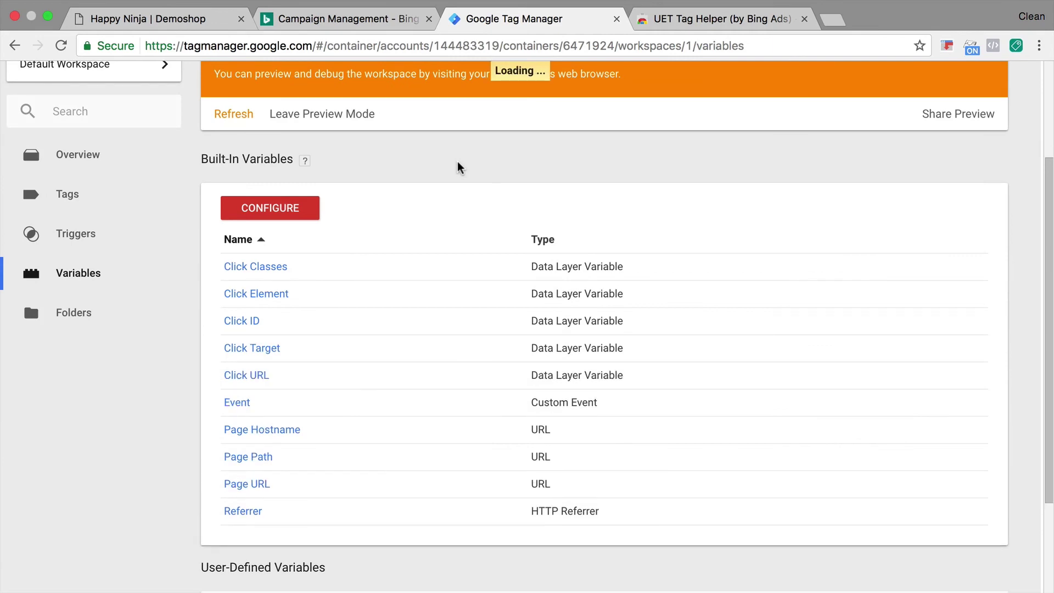
click(60, 242)
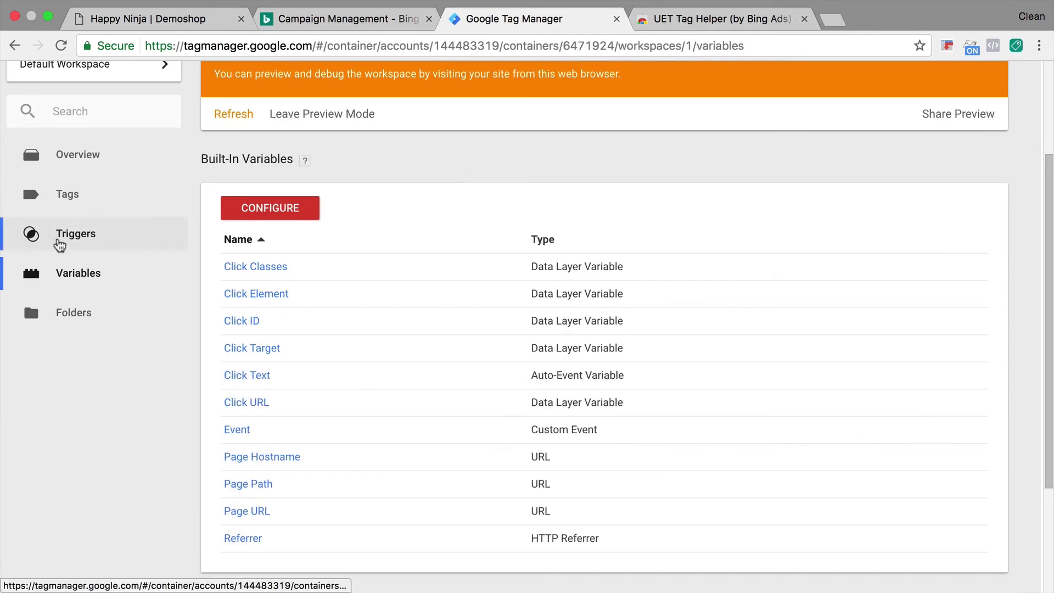
Step: Save a new 'generic Click Trigger' of type Click – All Elements, firing on All Clicks
click(272, 360)
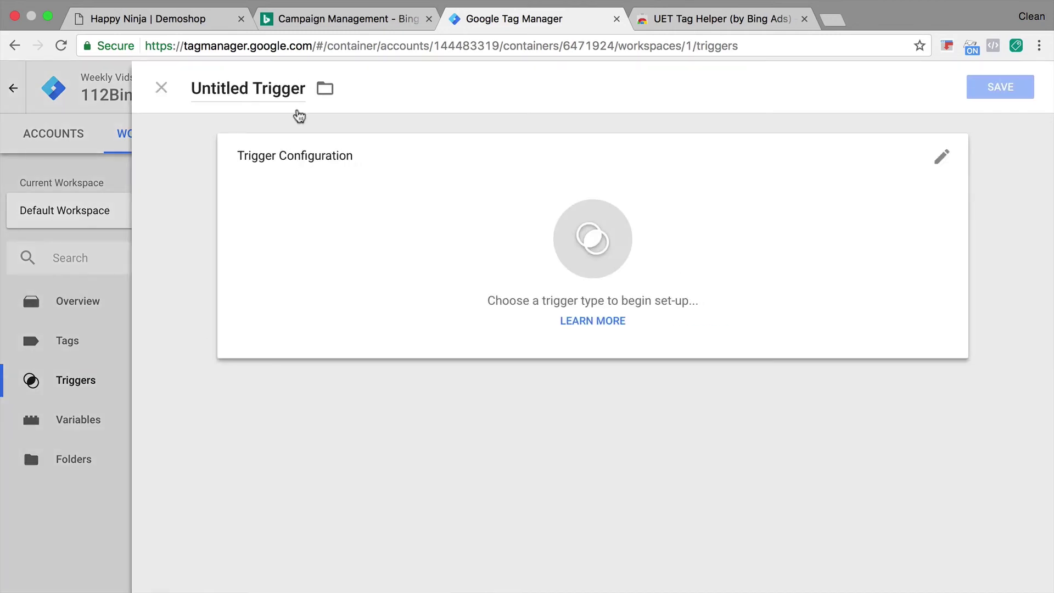
click(242, 89)
text(generic Click Trigger)
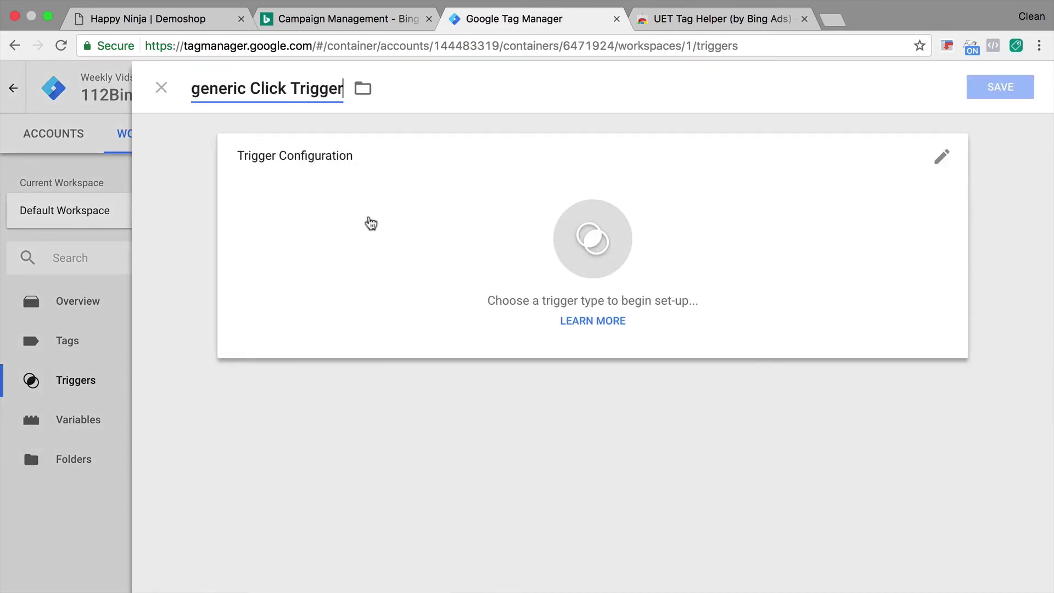
click(374, 226)
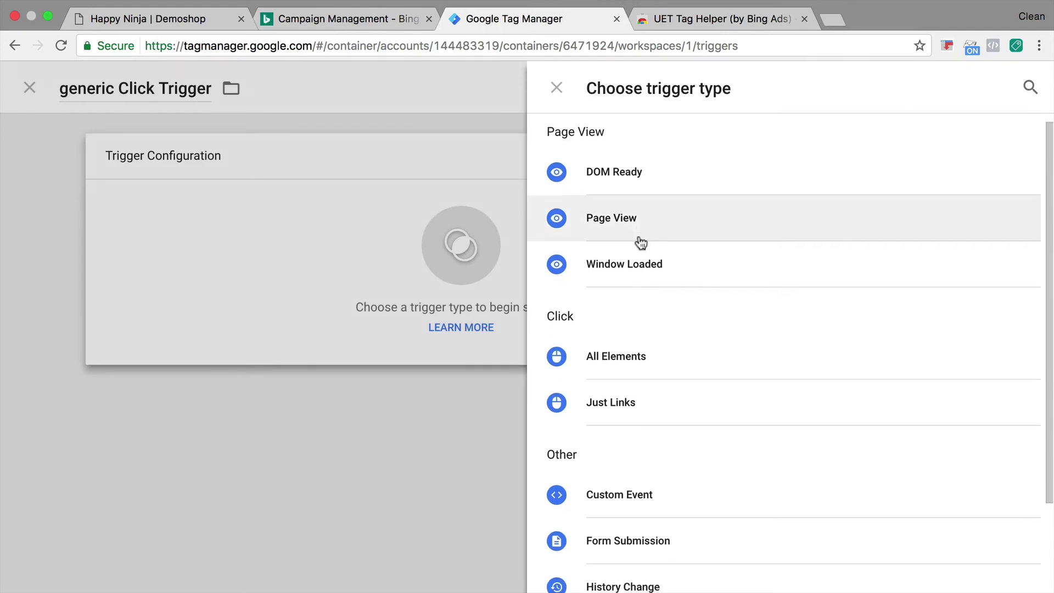
scroll(638, 240, down, 3)
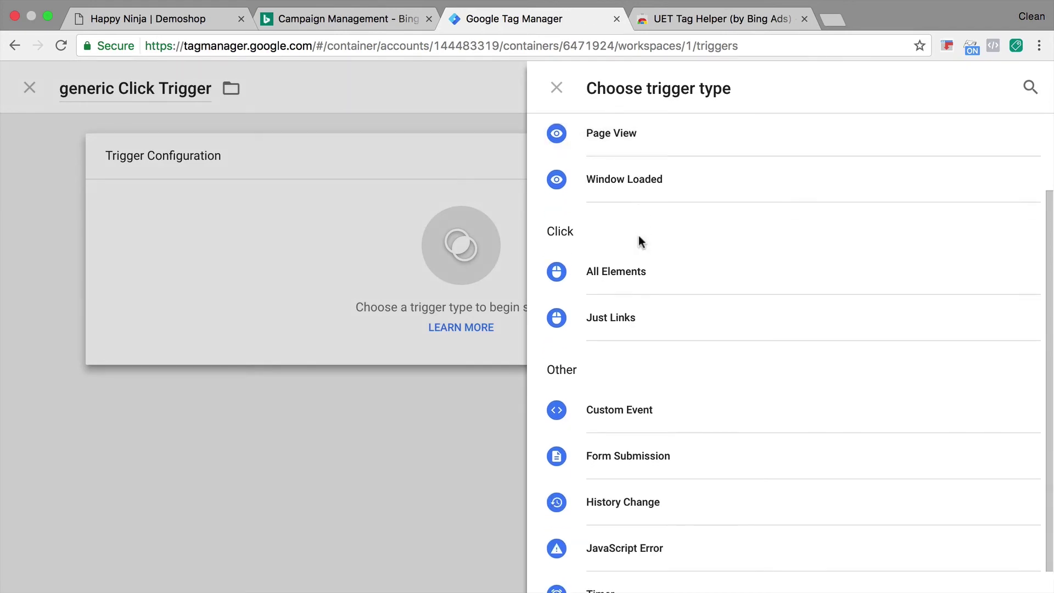
click(626, 285)
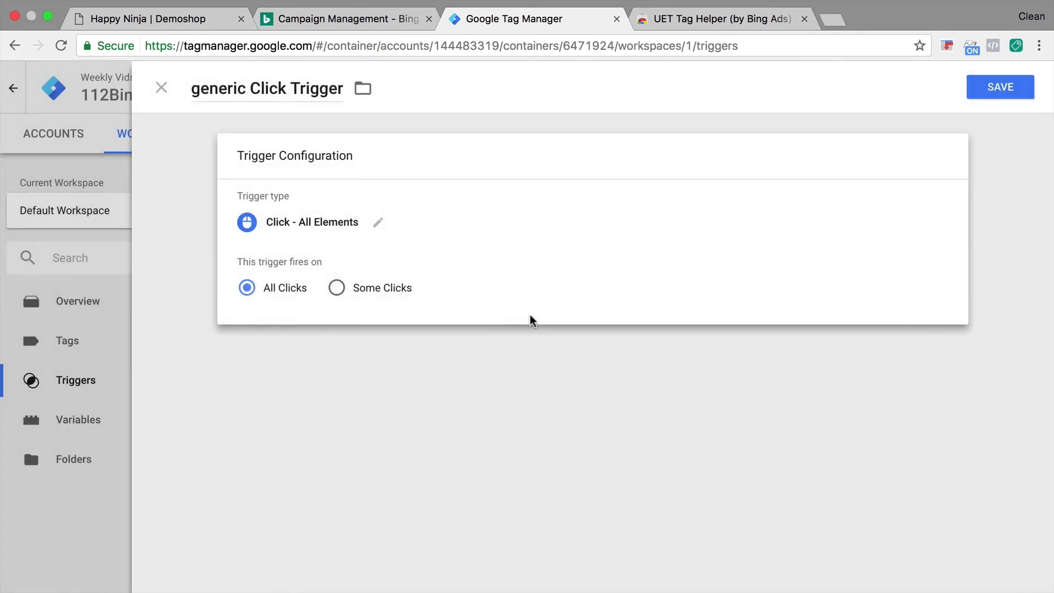
click(994, 89)
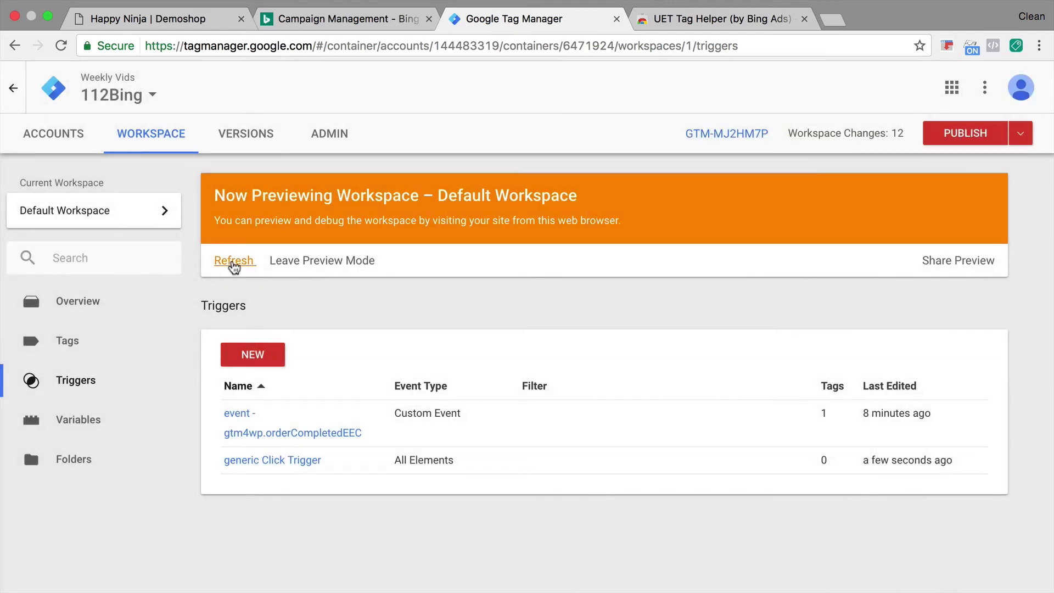
Step: Refresh the GTM preview, reload the product page and add the Happy Ninja shirt to cart
click(235, 263)
click(187, 20)
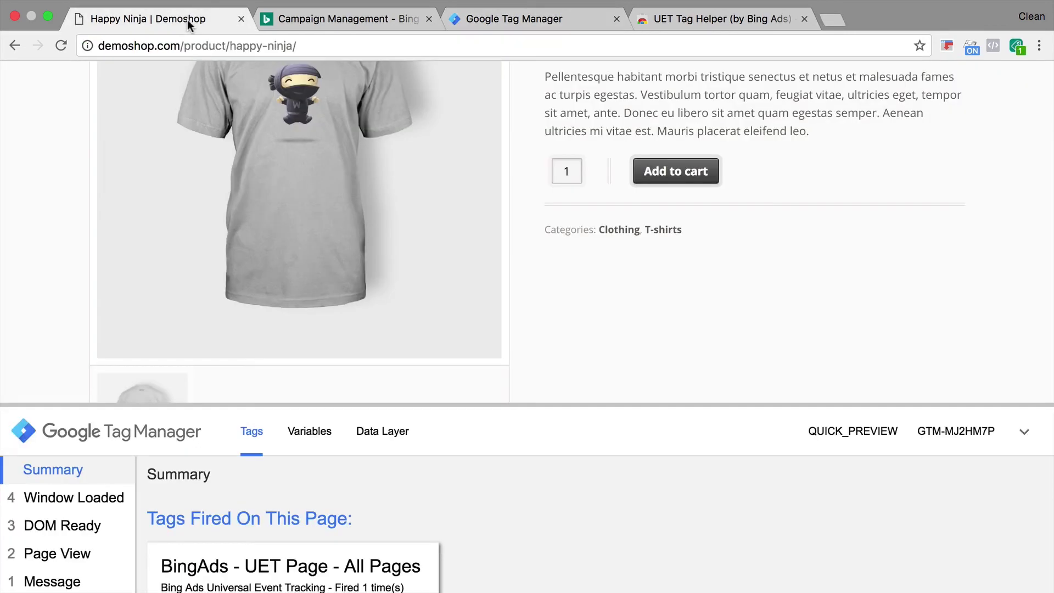
key(super+r)
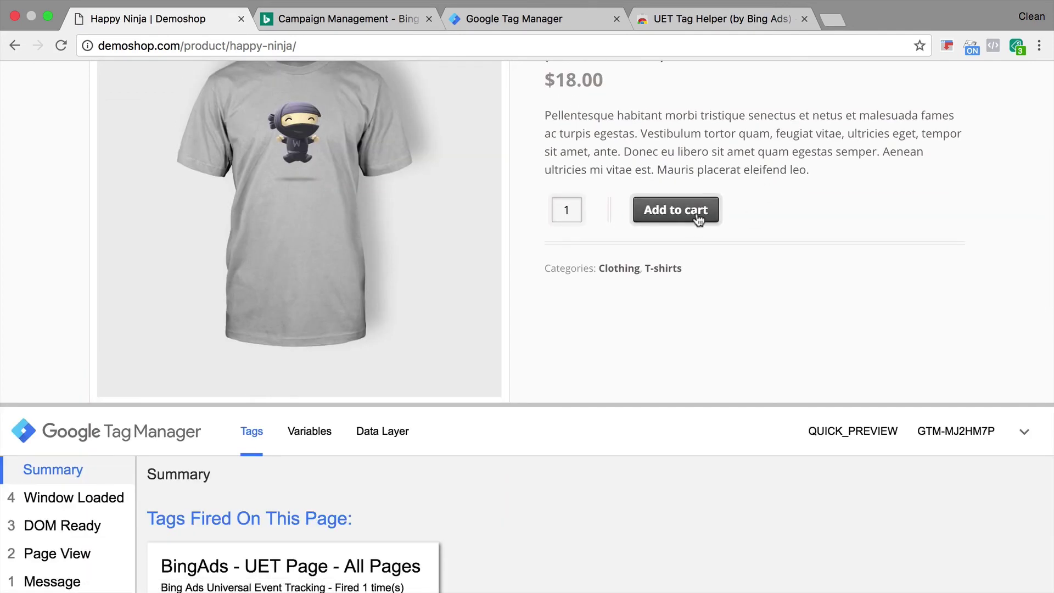
click(677, 214)
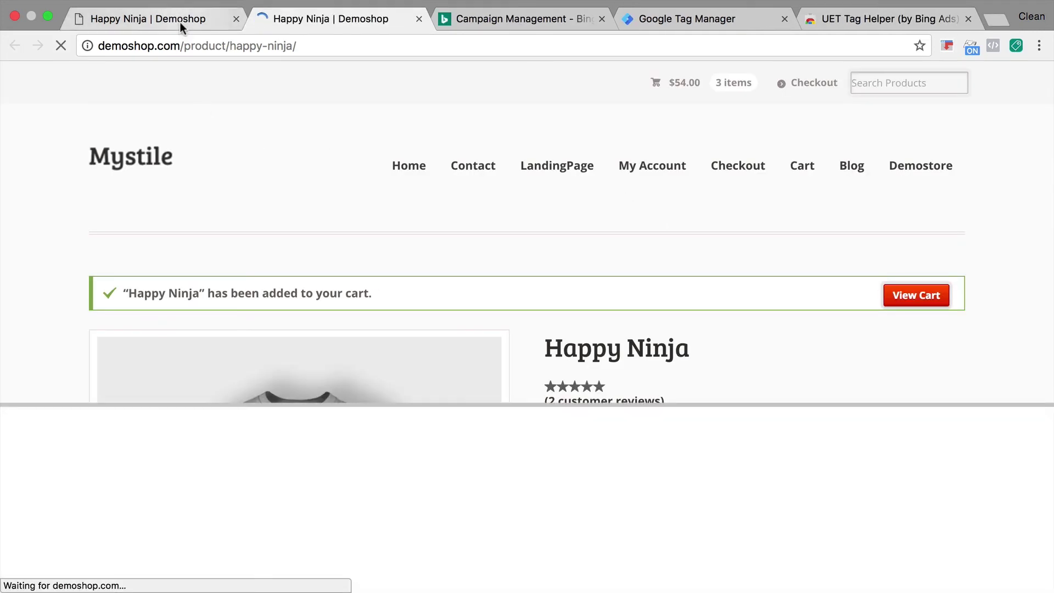
Step: Enlarge the debug pane and select the gtm.click event from the add-to-cart click
click(179, 22)
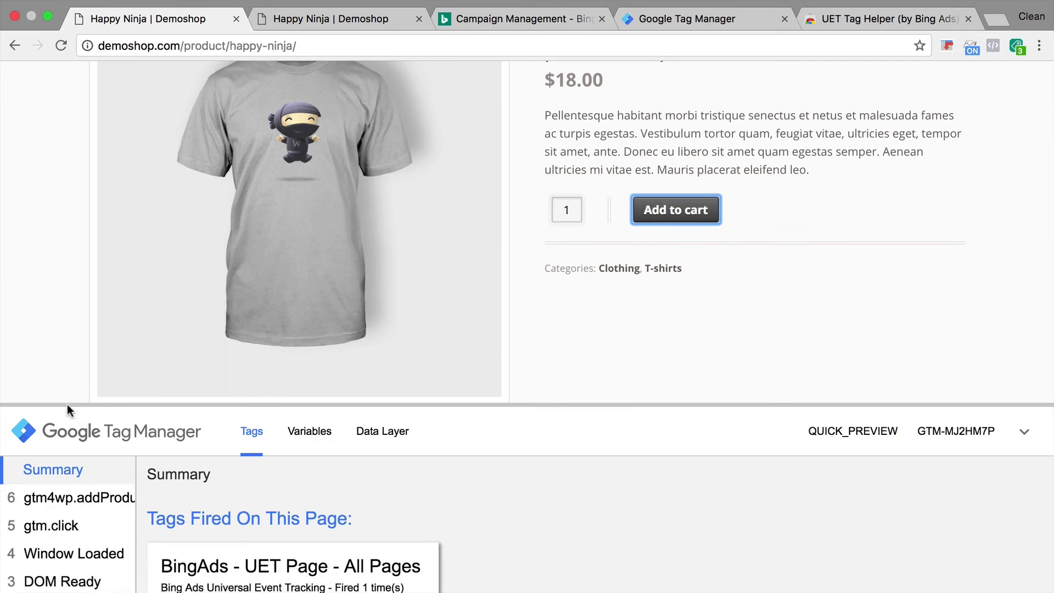
drag(68, 405, 60, 161)
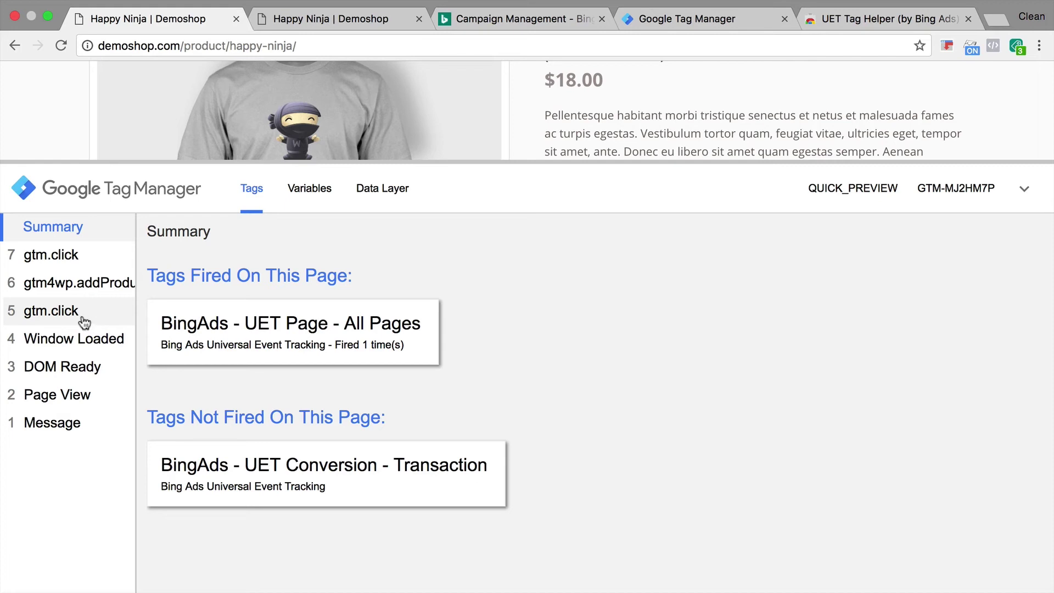
click(84, 322)
Step: Compare the add-to-cart click's variables with a price click and copy its Click Text 'Add to cart'
click(305, 206)
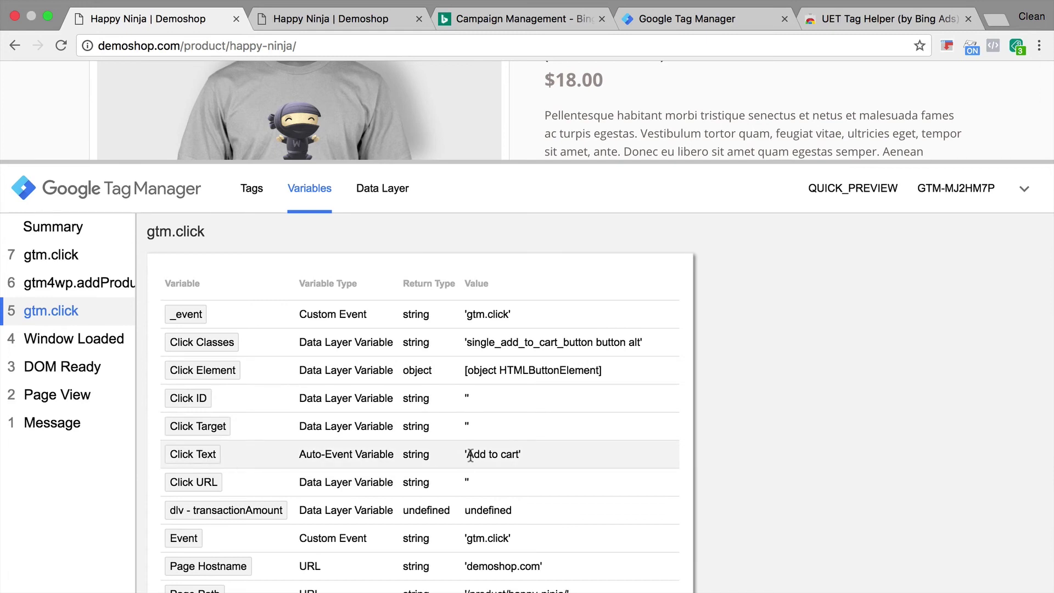
click(591, 83)
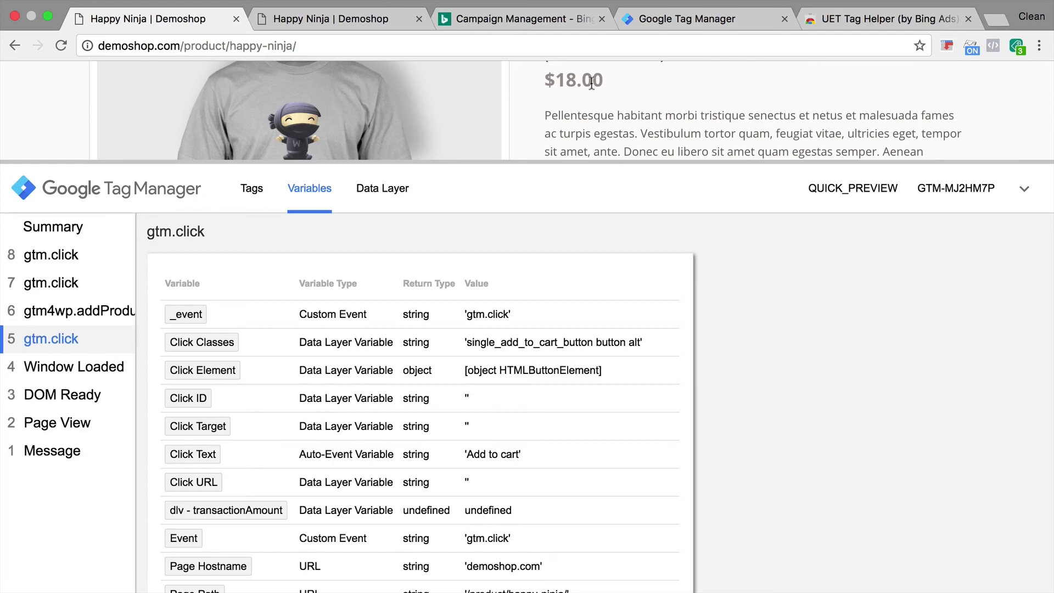
click(76, 267)
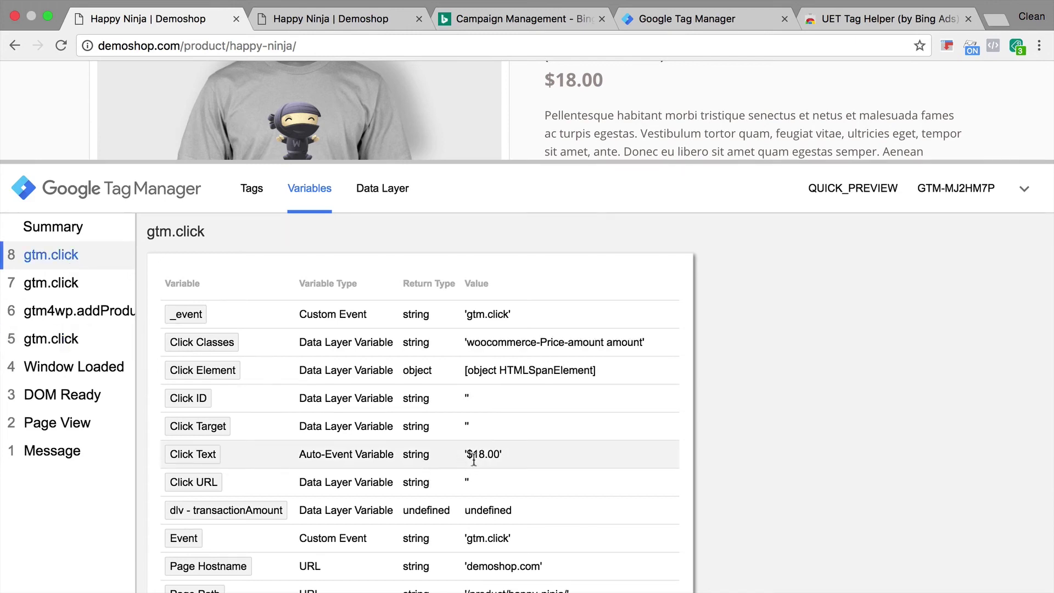
click(65, 344)
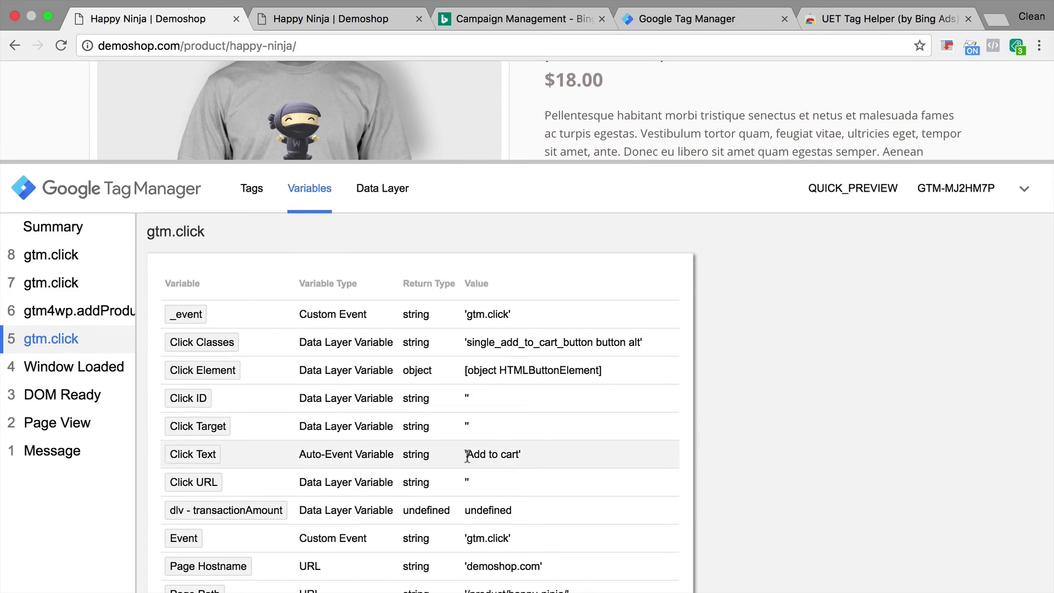
drag(468, 456, 520, 451)
key(super+c)
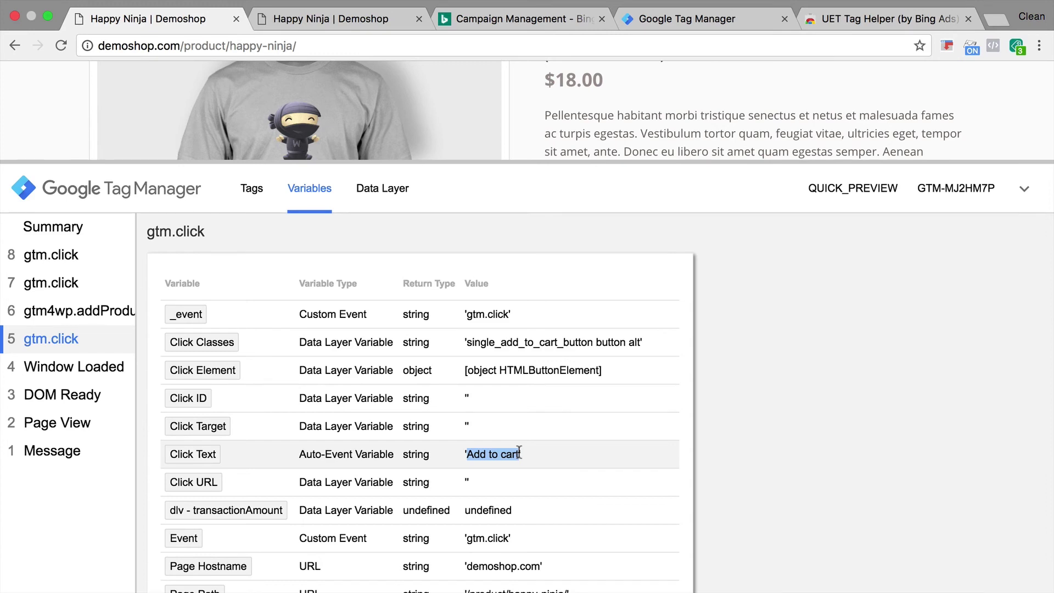
click(689, 18)
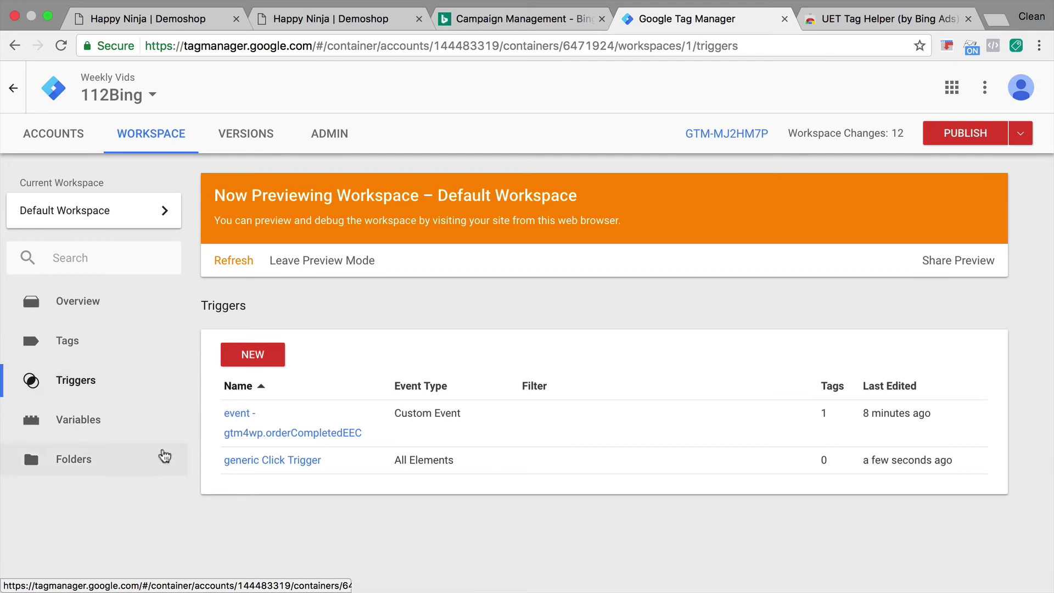
Step: Rename the generic Click Trigger to 'click - Add to Cart'
click(229, 462)
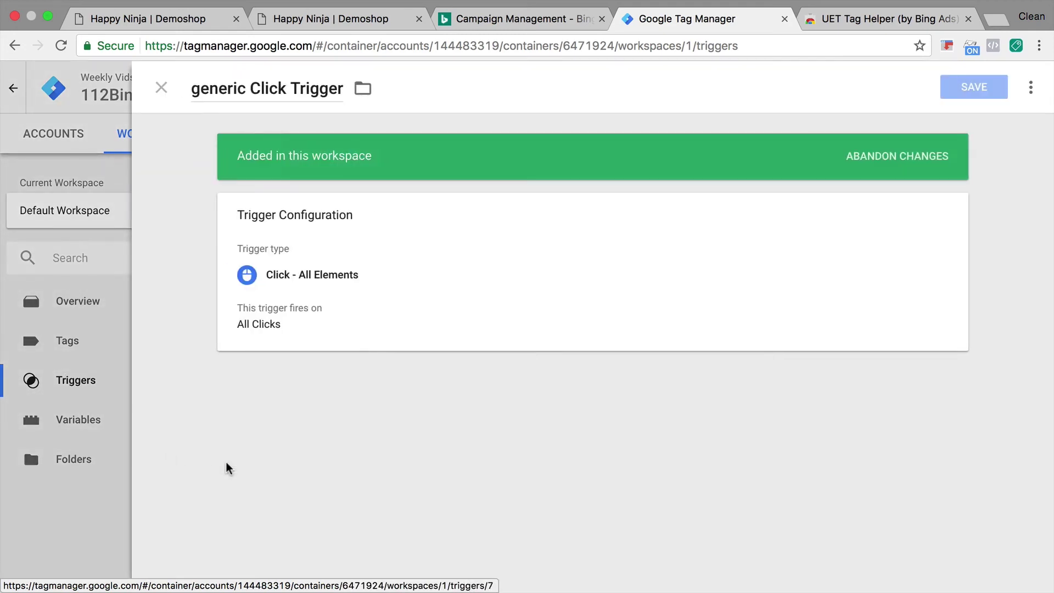
click(267, 86)
triple_click(266, 77)
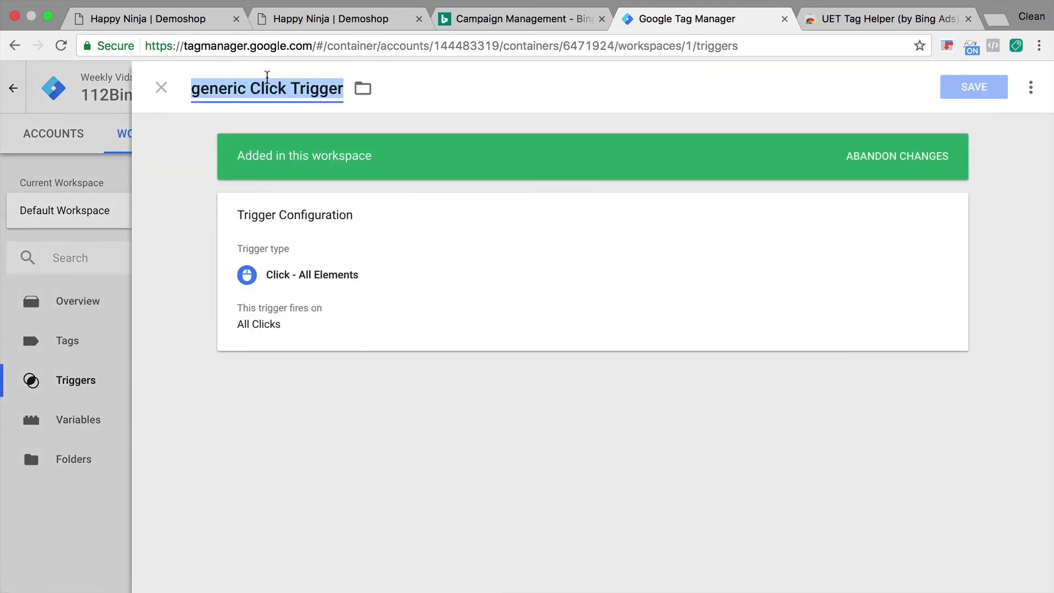
text(click )
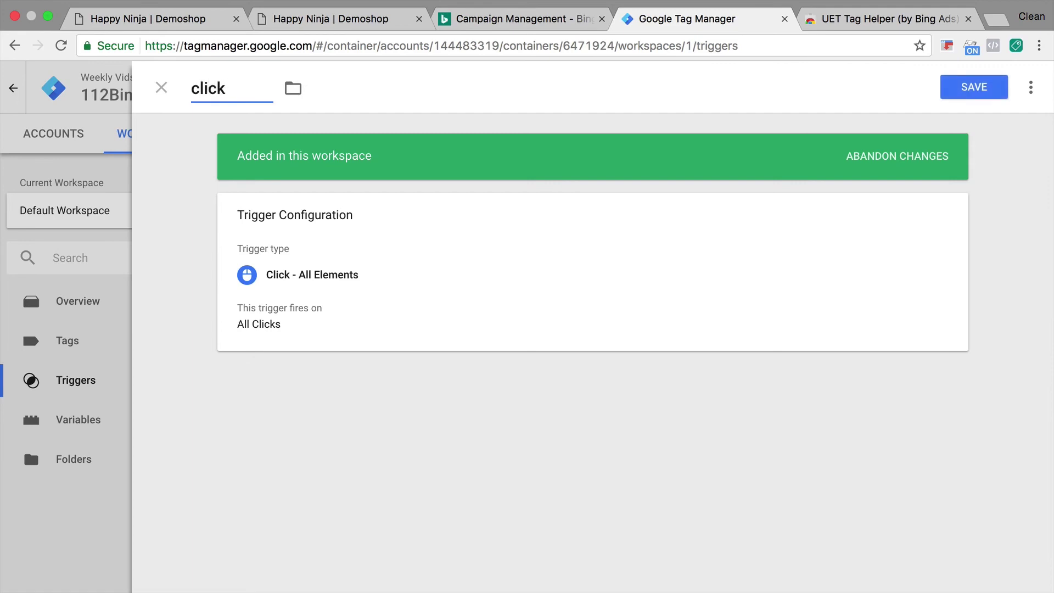
text(- Add to Cart)
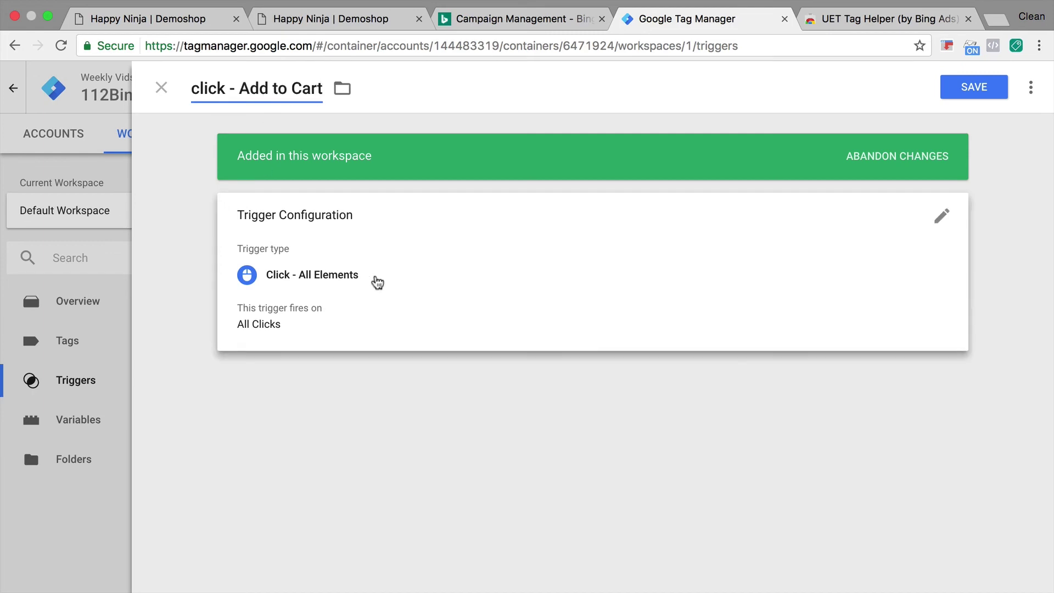
Step: Restrict the trigger to Some Clicks where Click Text contains 'Add to cart', and save
click(377, 280)
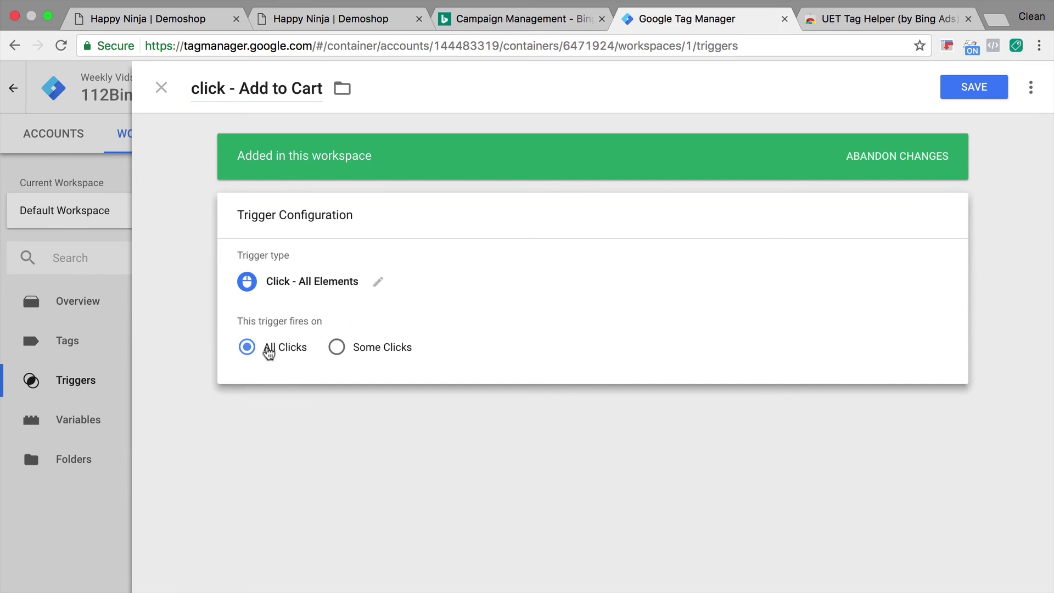
click(340, 348)
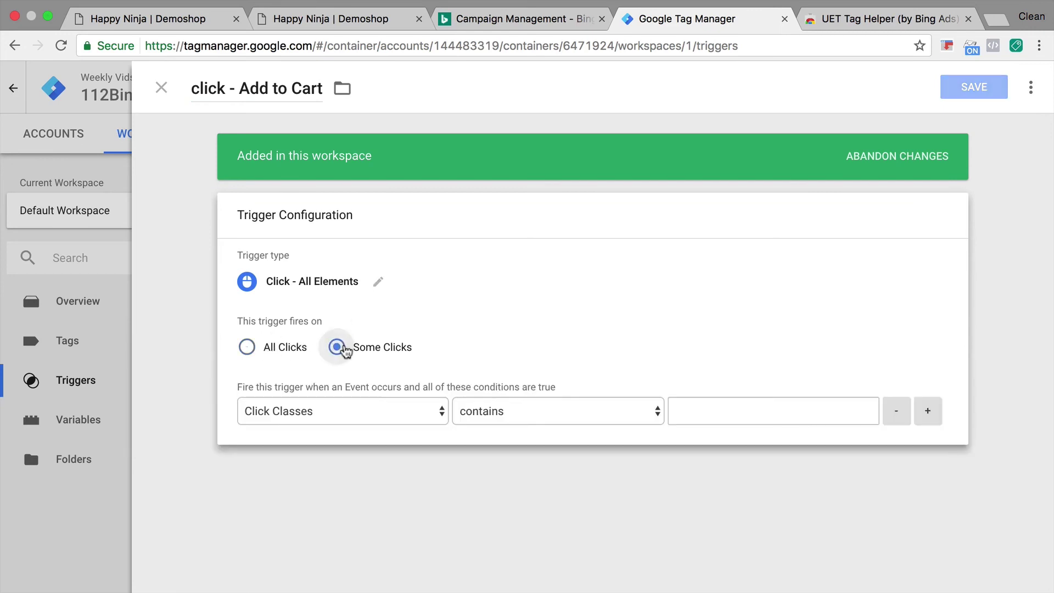
click(328, 418)
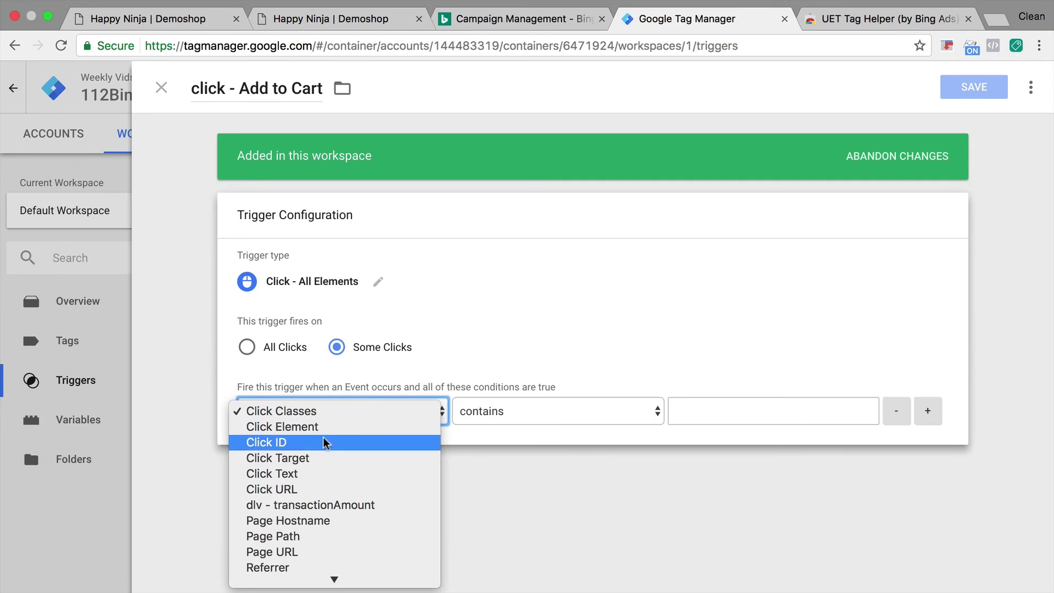
click(319, 476)
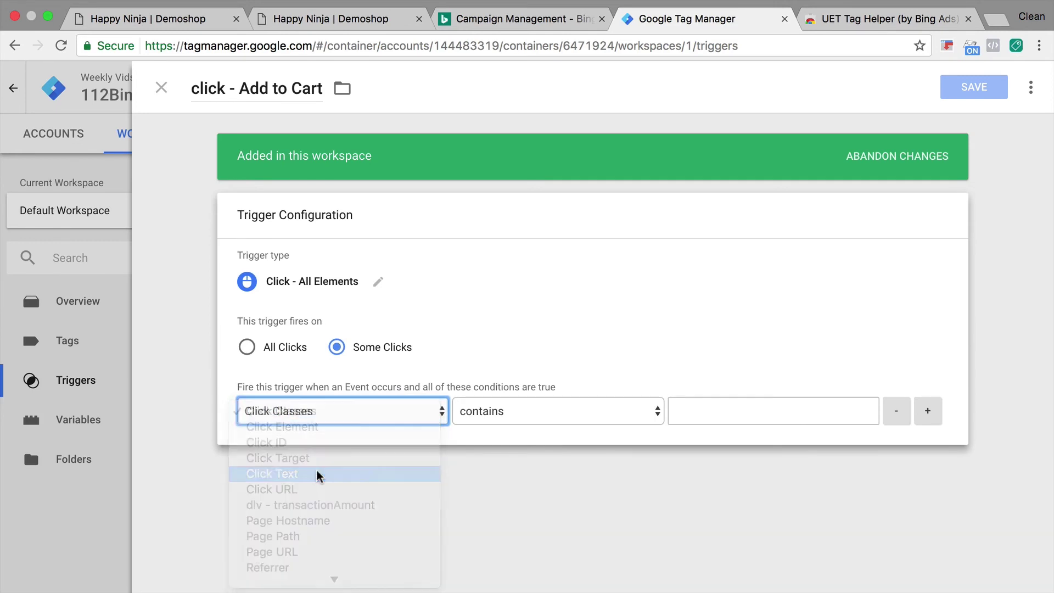
click(706, 413)
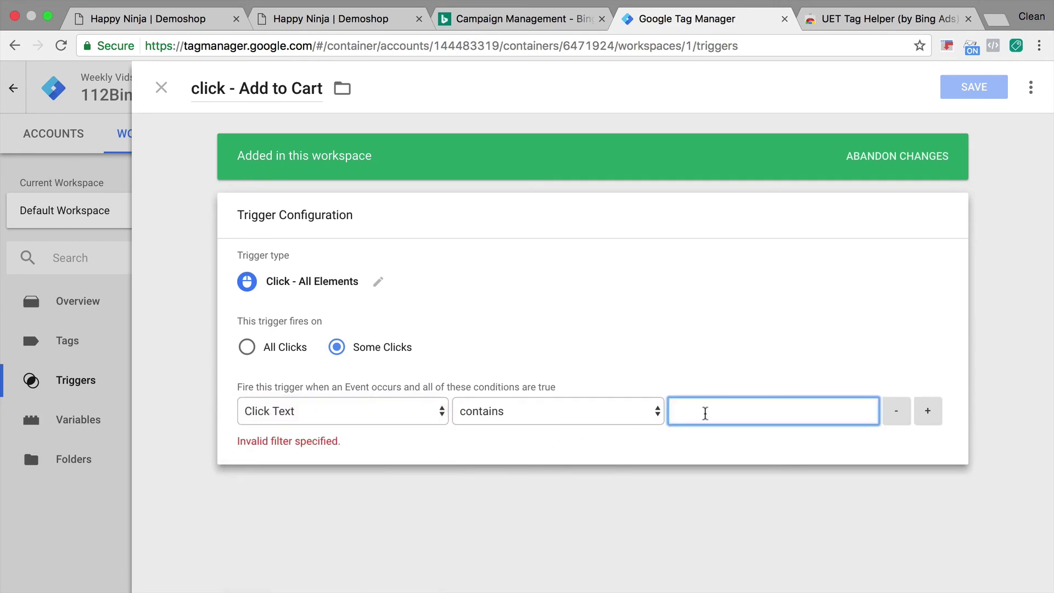
key(super+v)
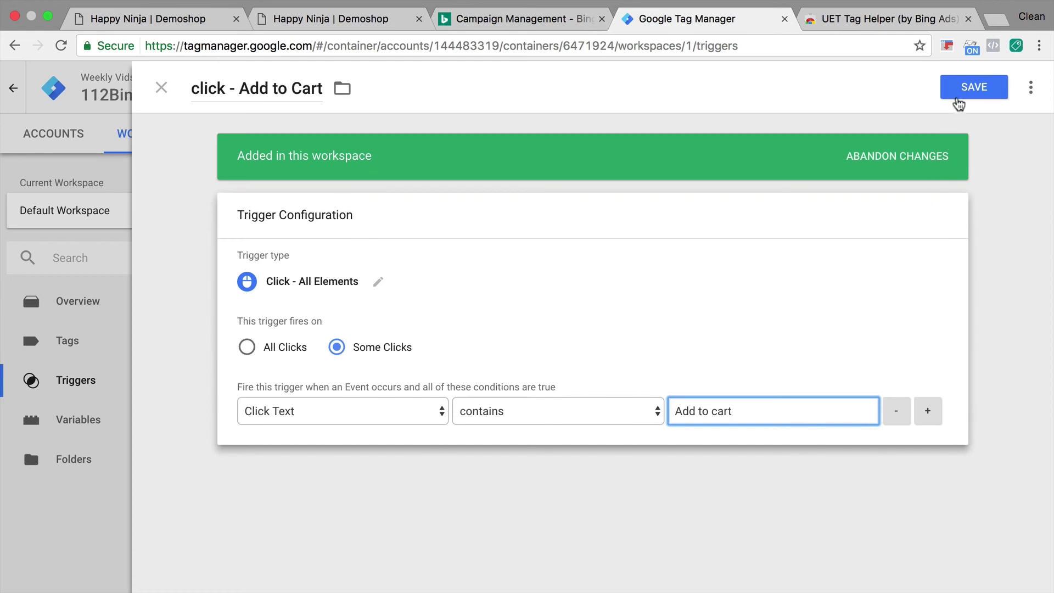
click(958, 98)
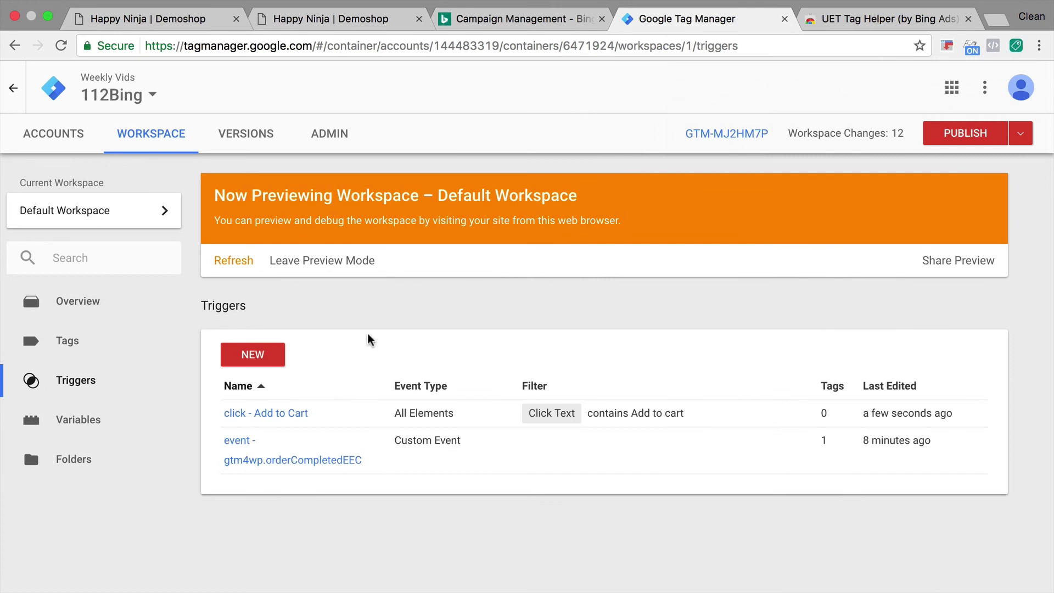
click(112, 338)
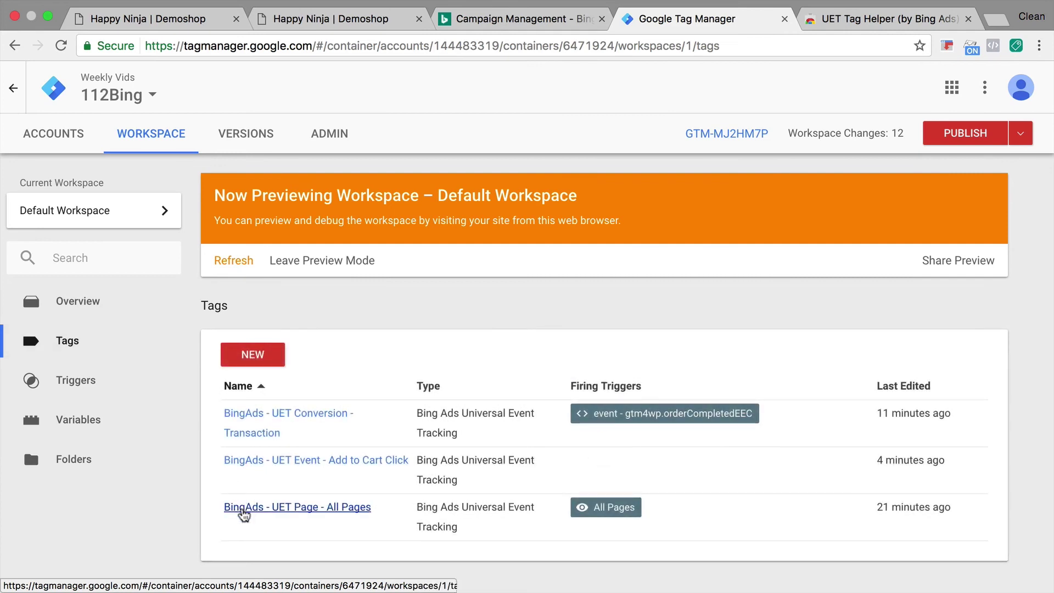
Step: Attach the click - Add to Cart trigger to the BingAds - UET Event - Add to Cart Click tag
click(293, 462)
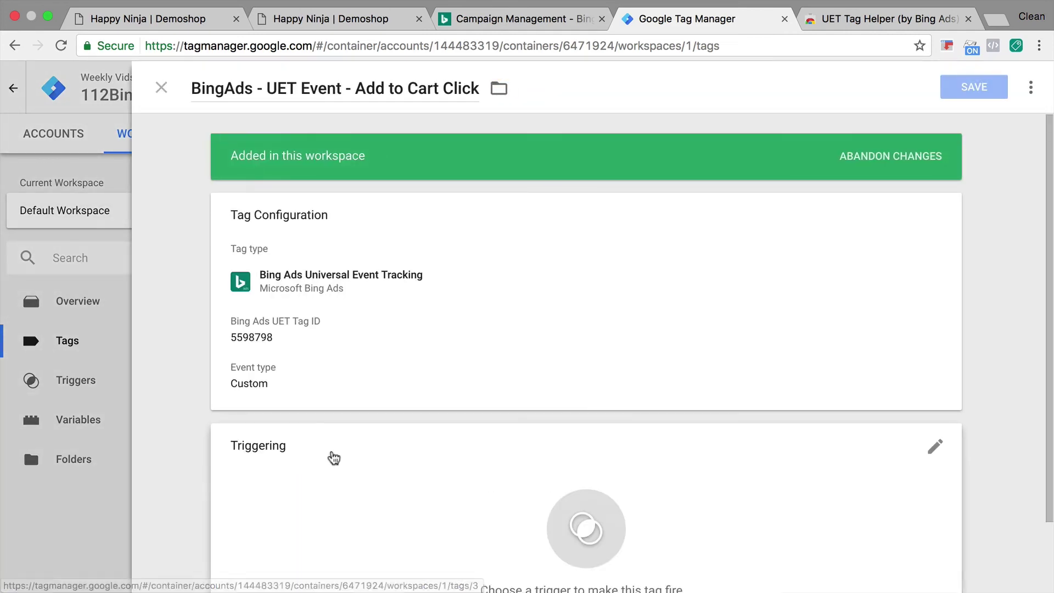
scroll(332, 453, down, 2)
click(354, 450)
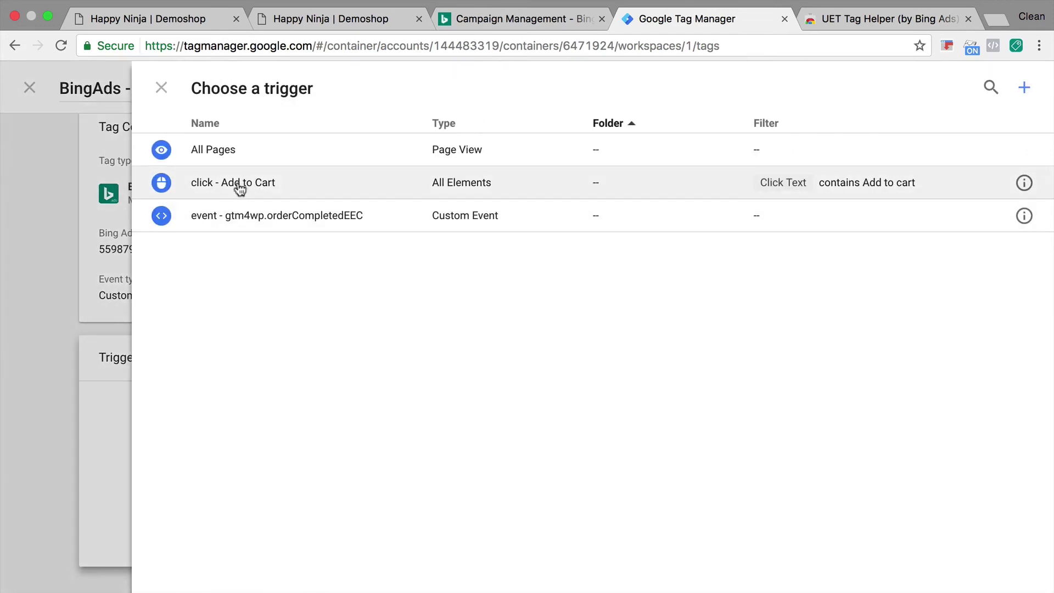
click(238, 186)
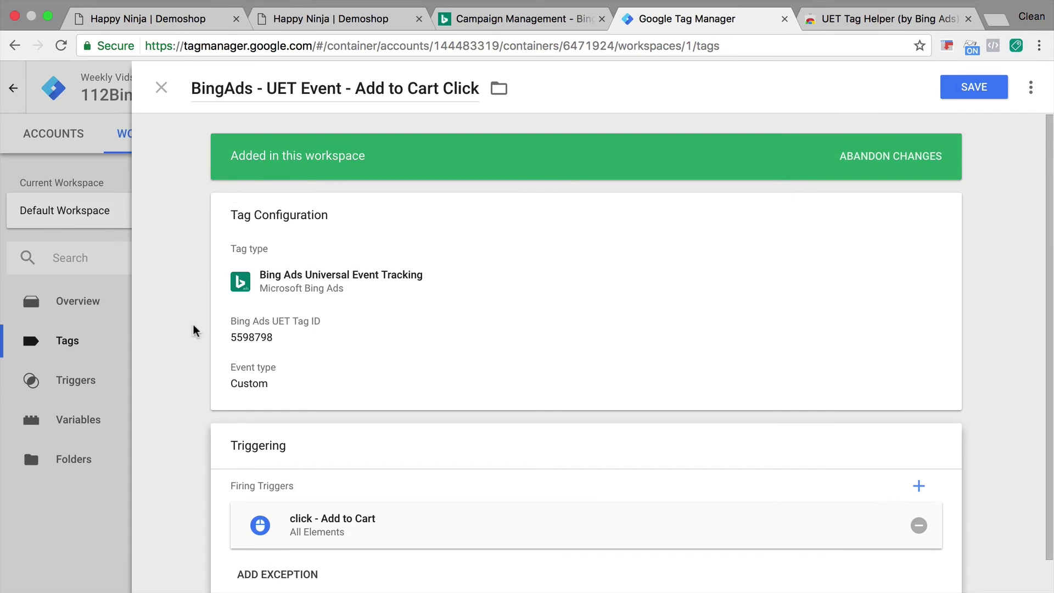
Step: Set the tag's event Category to 'Click' and Action to the {{Click Text}} variable
click(533, 353)
scroll(511, 306, down, 5)
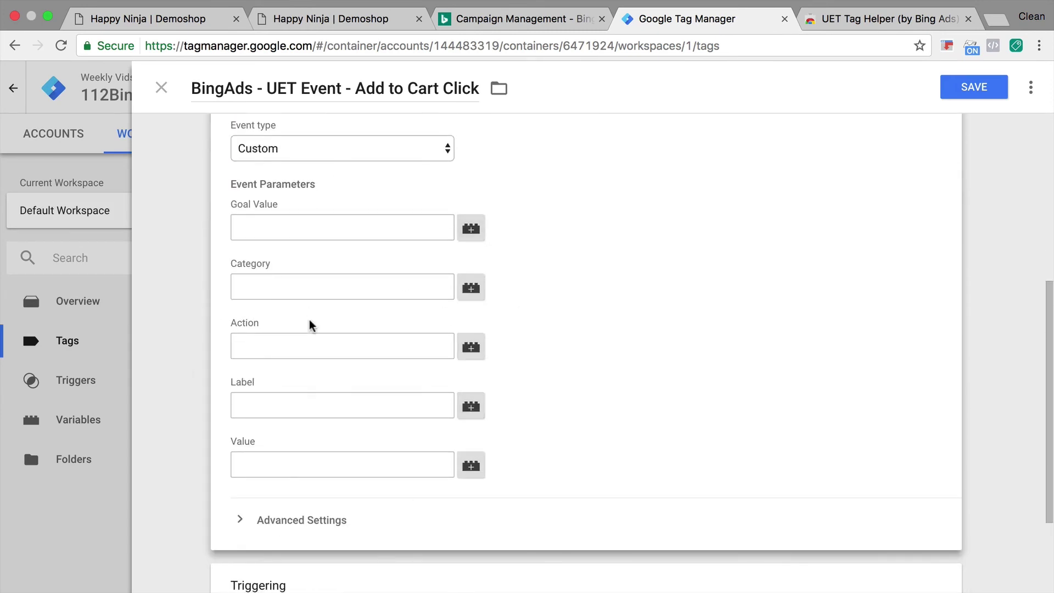
click(331, 297)
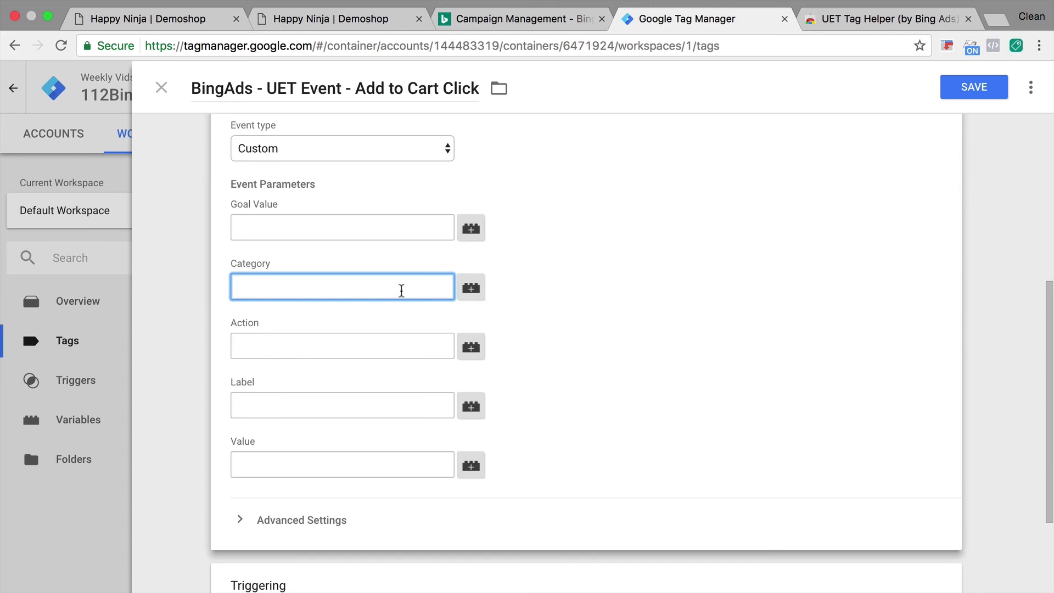
text(Click)
click(336, 345)
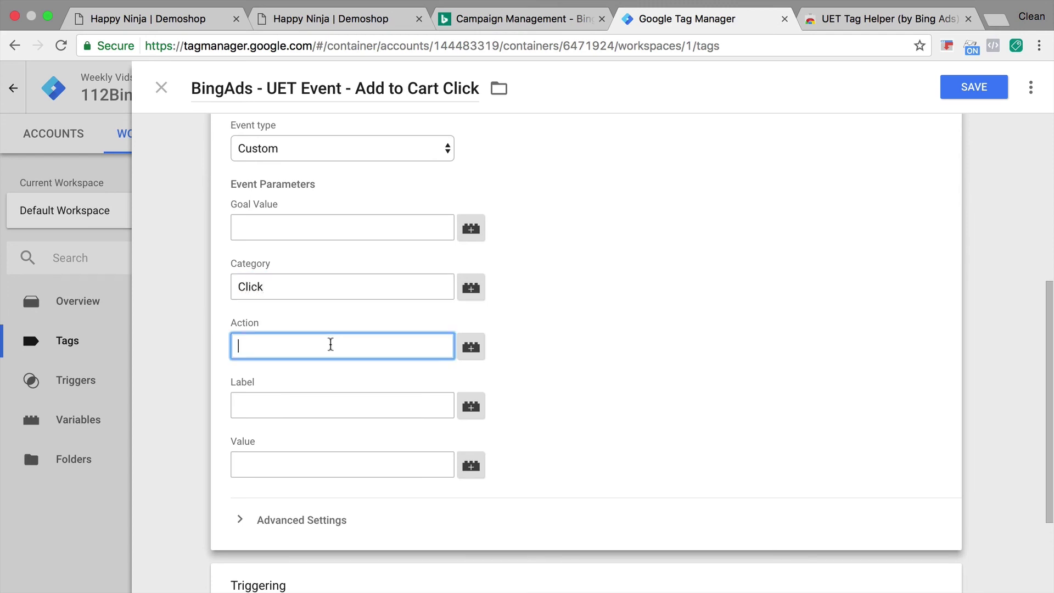
click(462, 357)
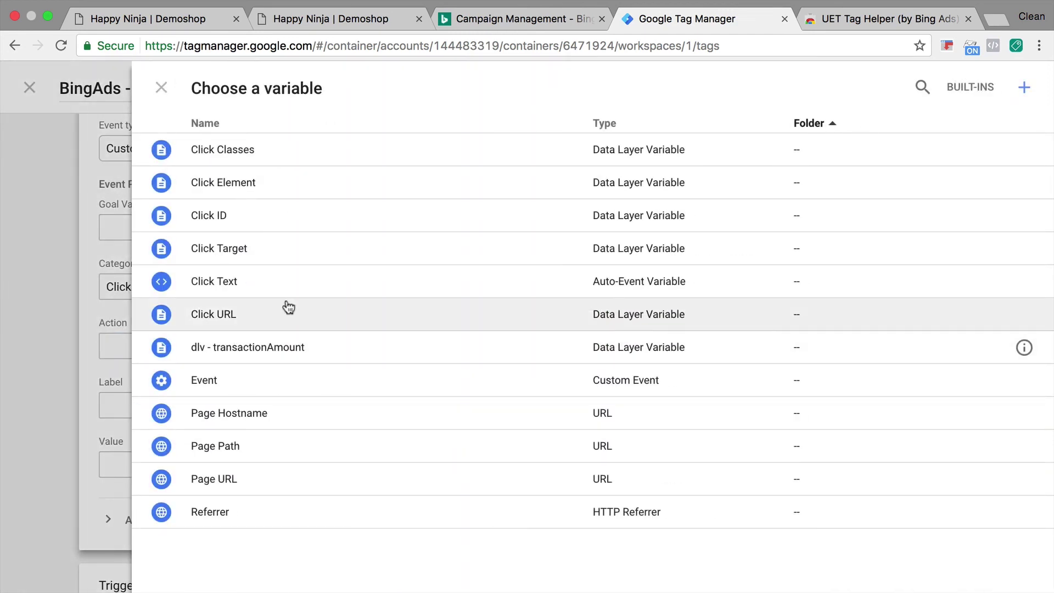
click(275, 292)
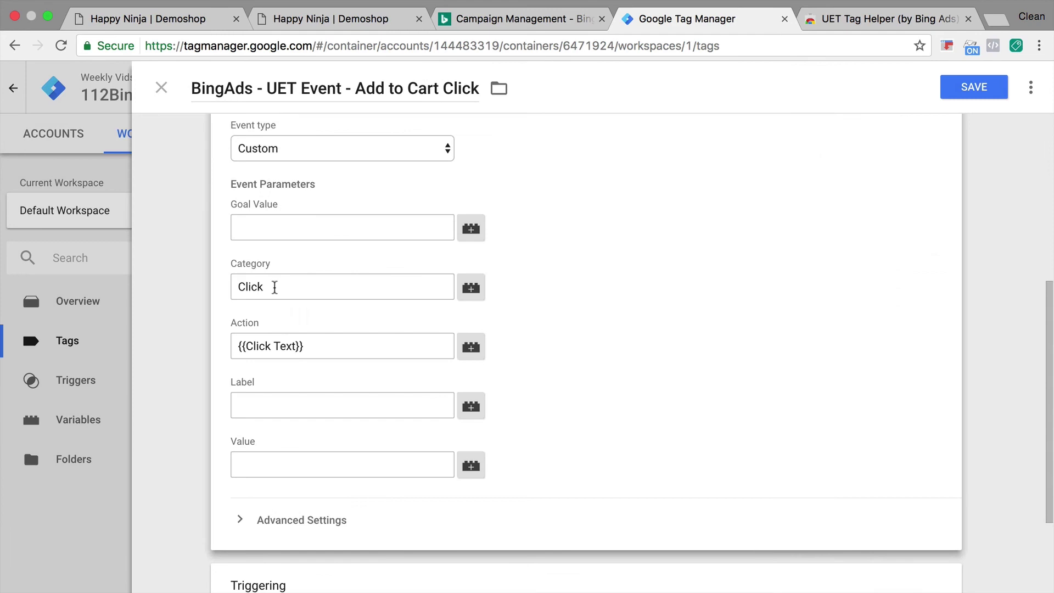
Step: Set the Label to {{Page Path}}, save the tag and refresh the preview
click(343, 405)
click(464, 409)
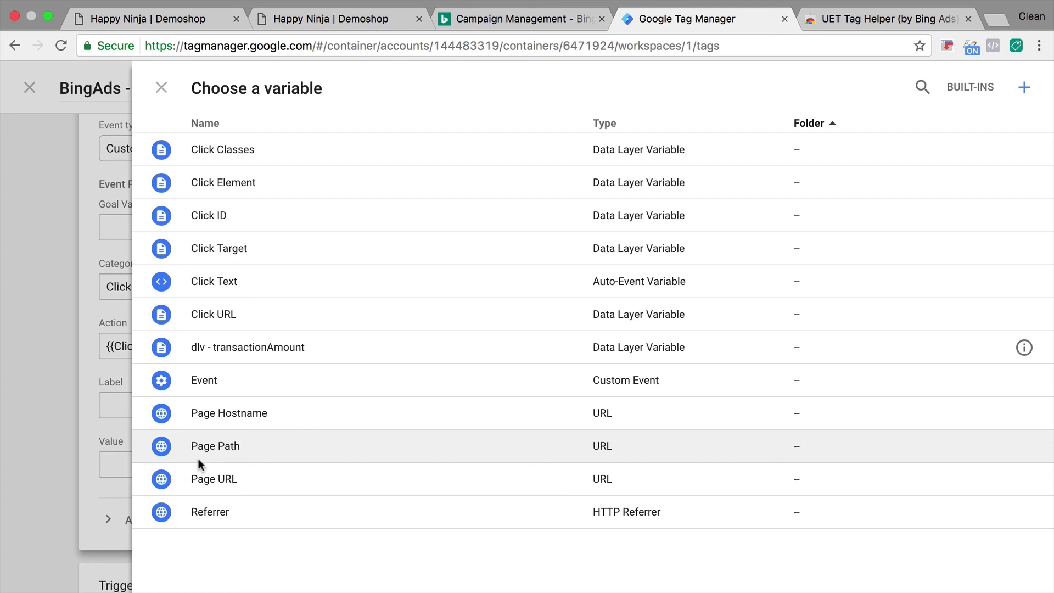
click(198, 460)
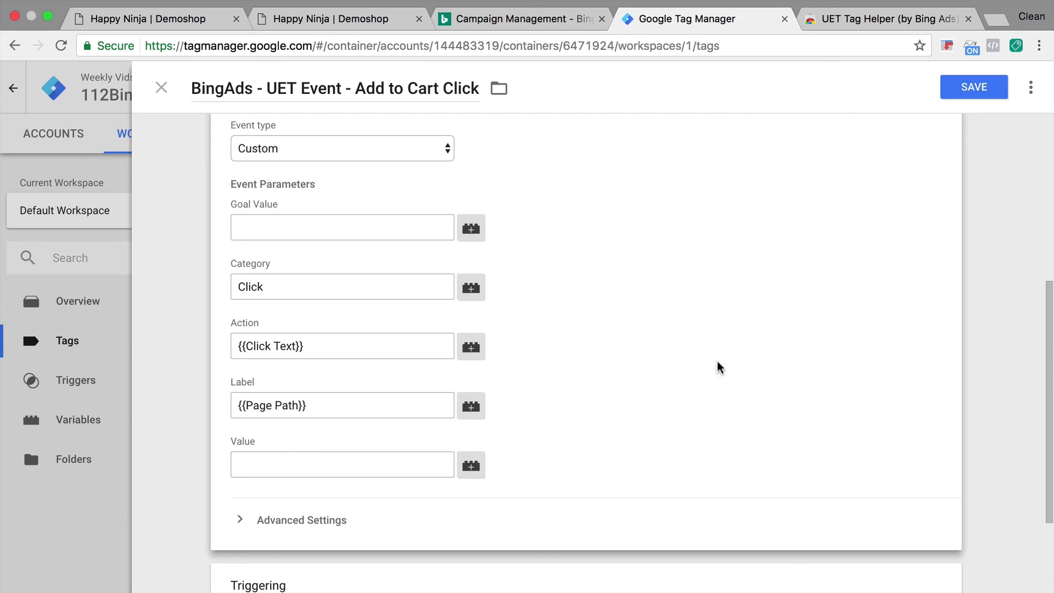
click(952, 89)
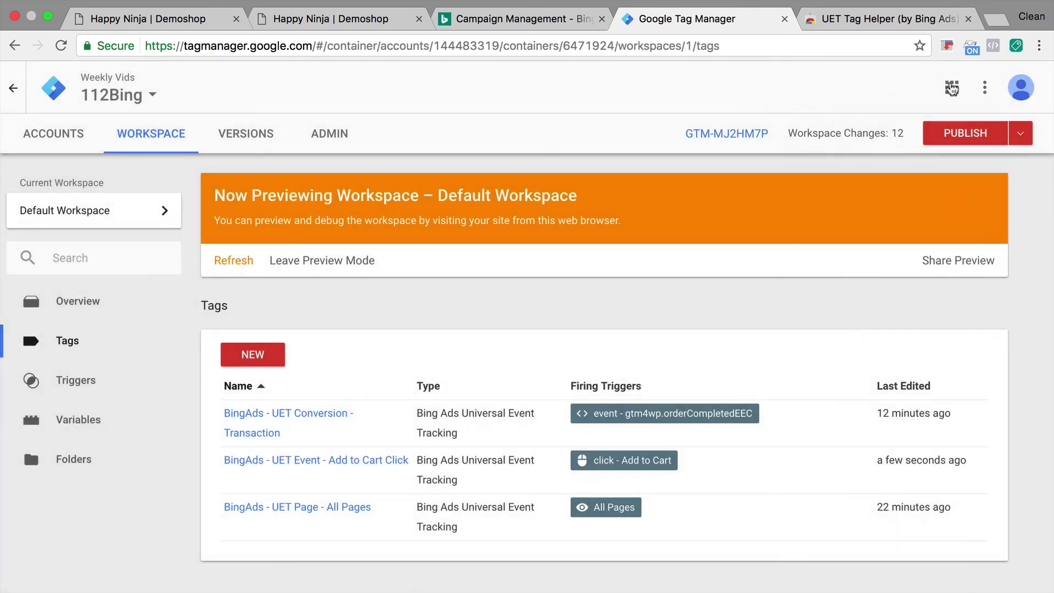
click(241, 264)
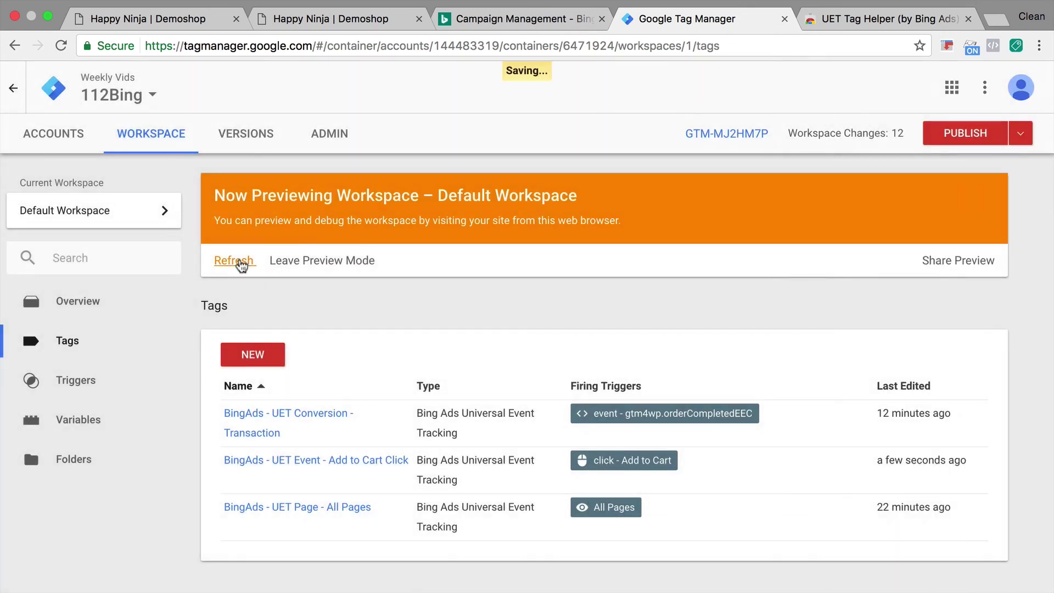
Step: Reload the Demoshop page under the refreshed preview and close the duplicate tab
click(150, 18)
key(super+r)
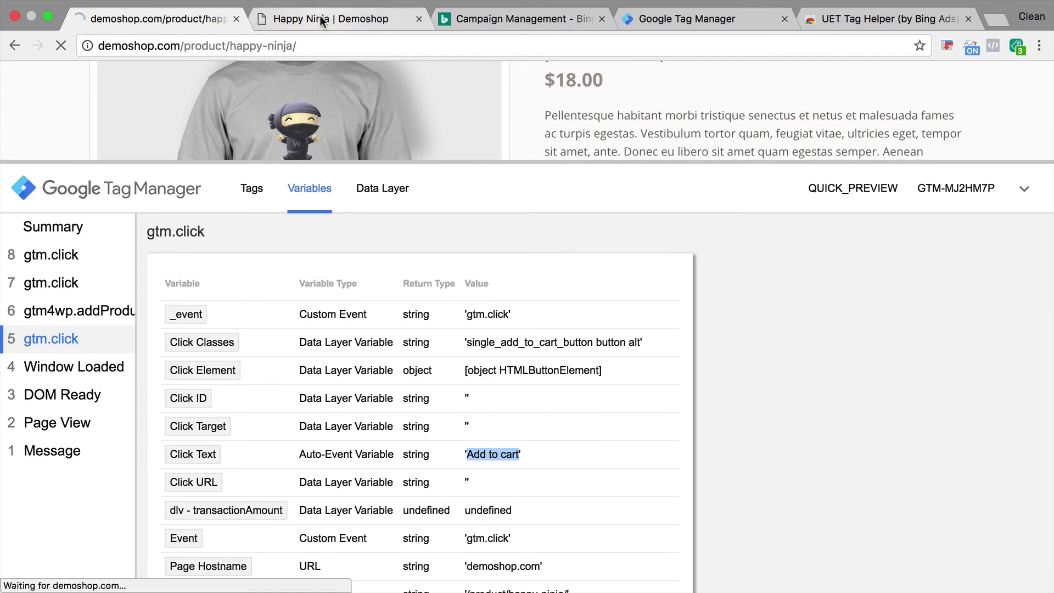
middle_click(321, 15)
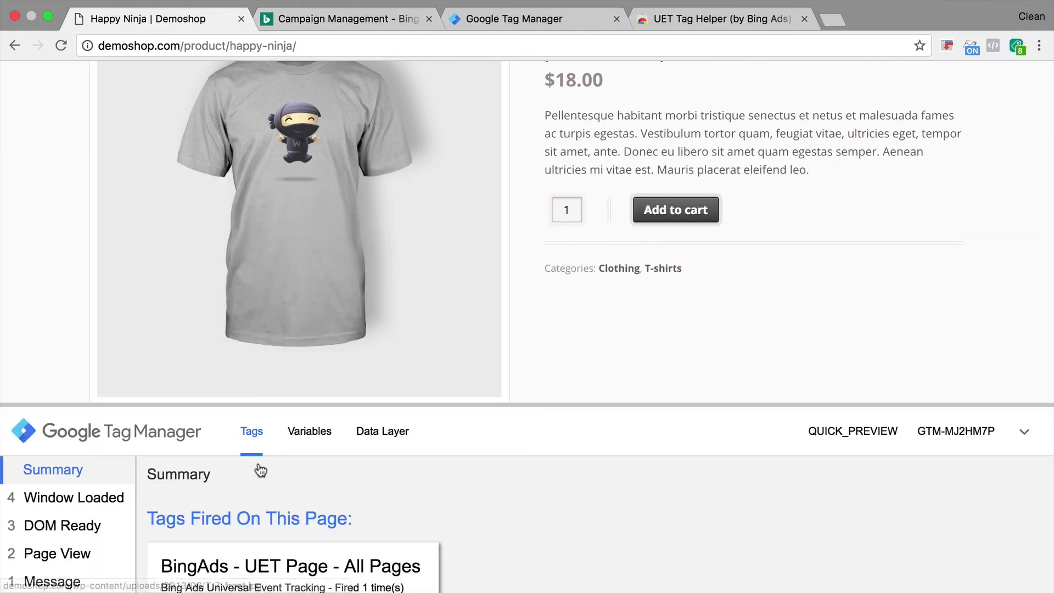
scroll(553, 536, down, 3)
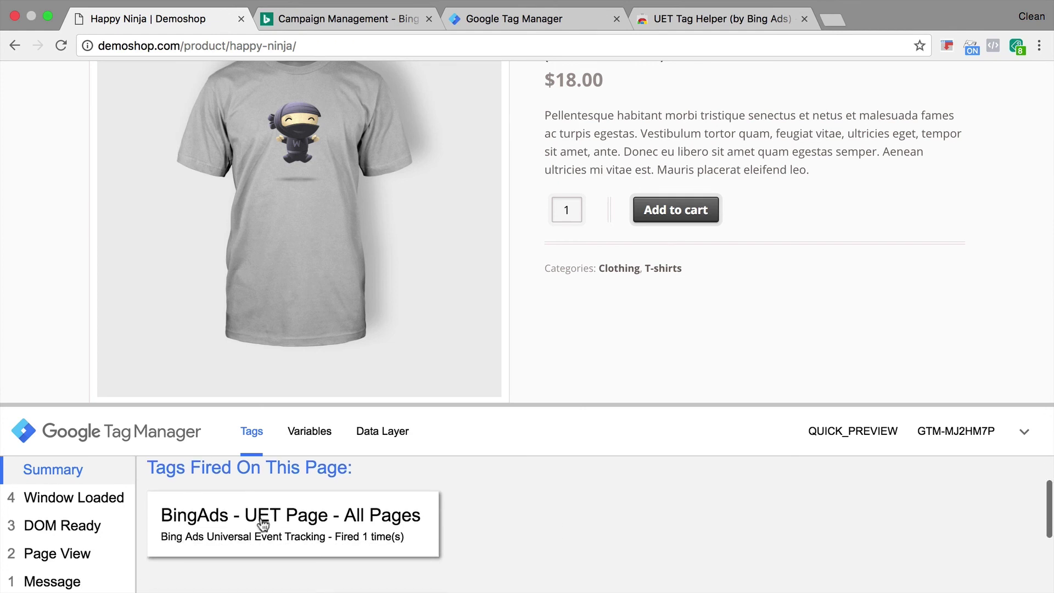
click(28, 262)
click(31, 322)
click(33, 352)
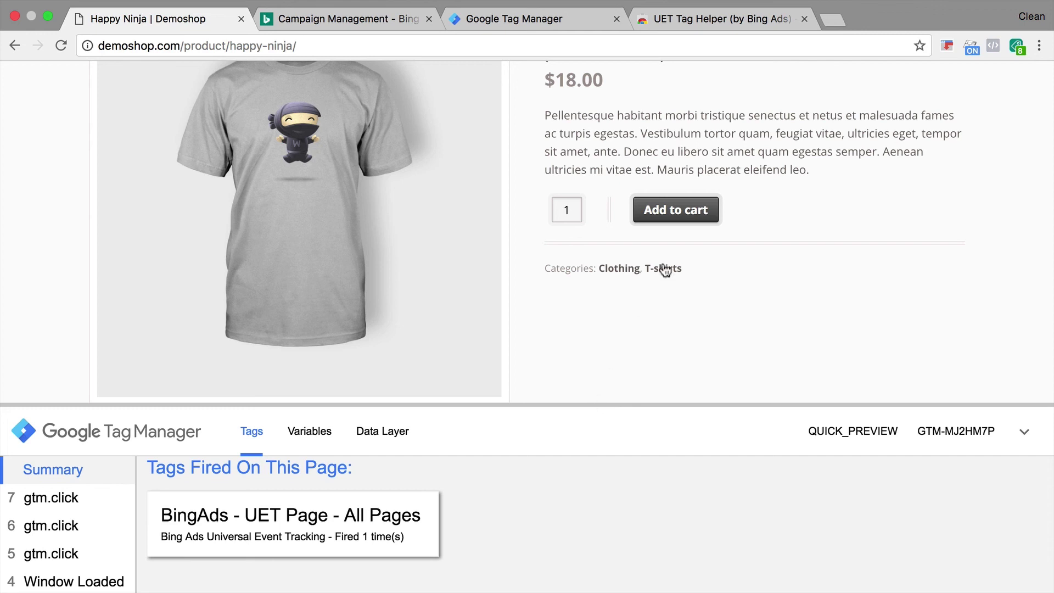
Step: Add the Happy Ninja shirt to the cart and open the UET Tag Helper log
click(671, 218)
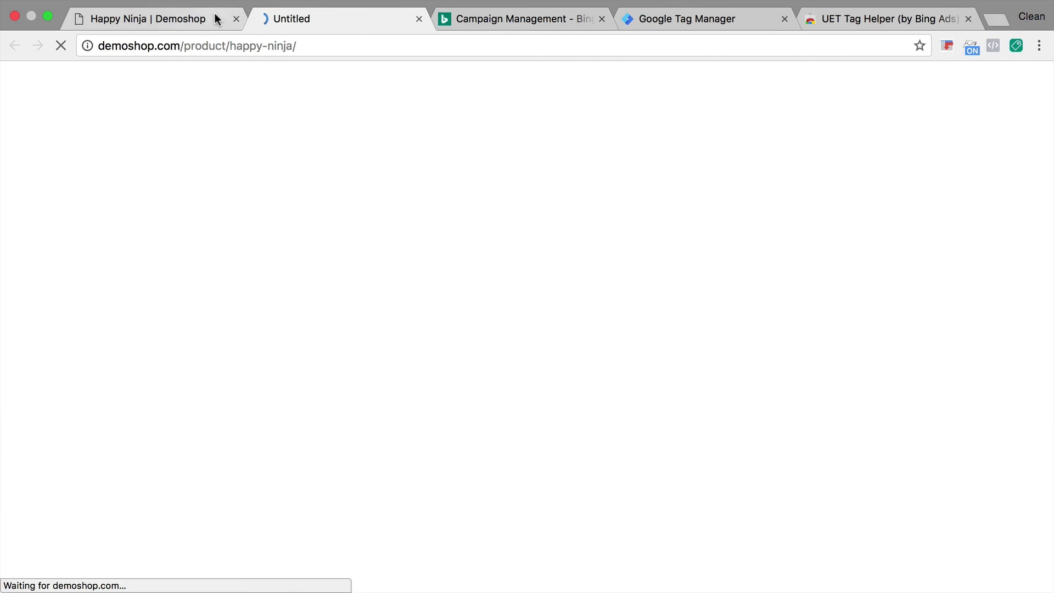
click(208, 16)
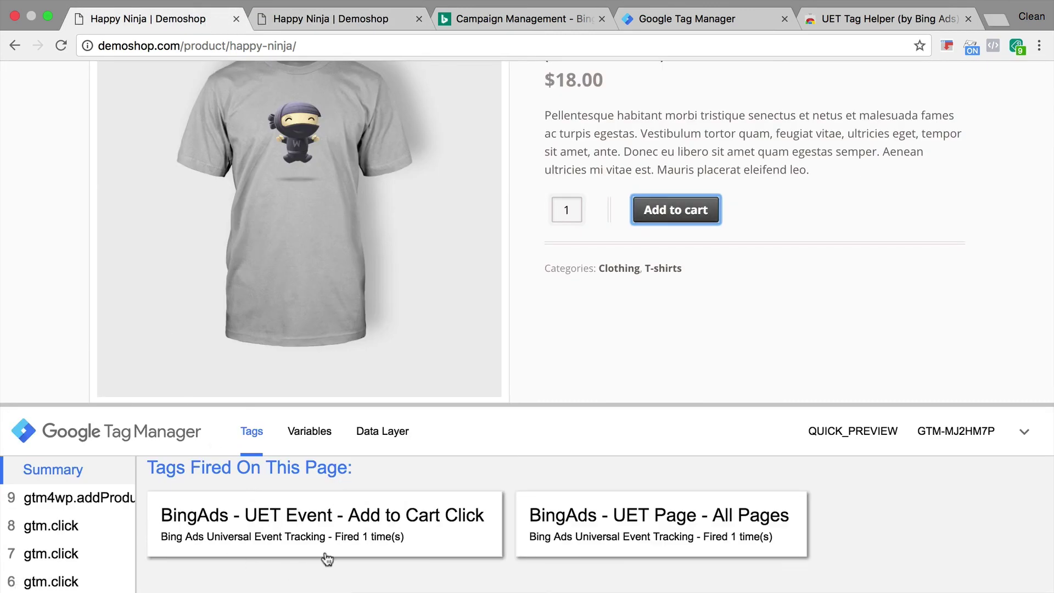
click(1017, 45)
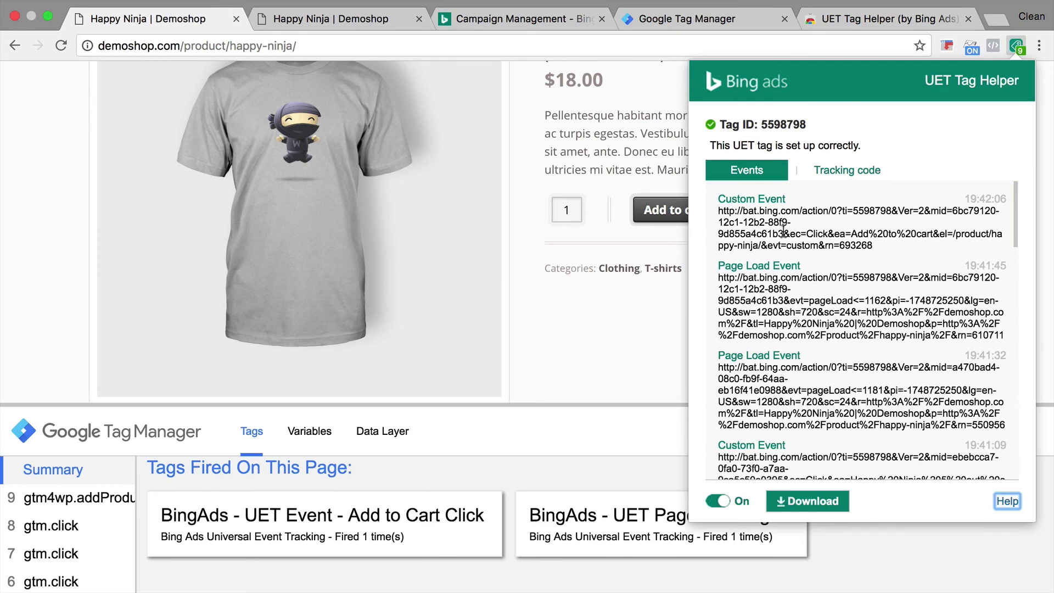
Step: Check the event URL's category Click, action Add to cart and label path against the address bar
drag(834, 235, 762, 248)
click(941, 231)
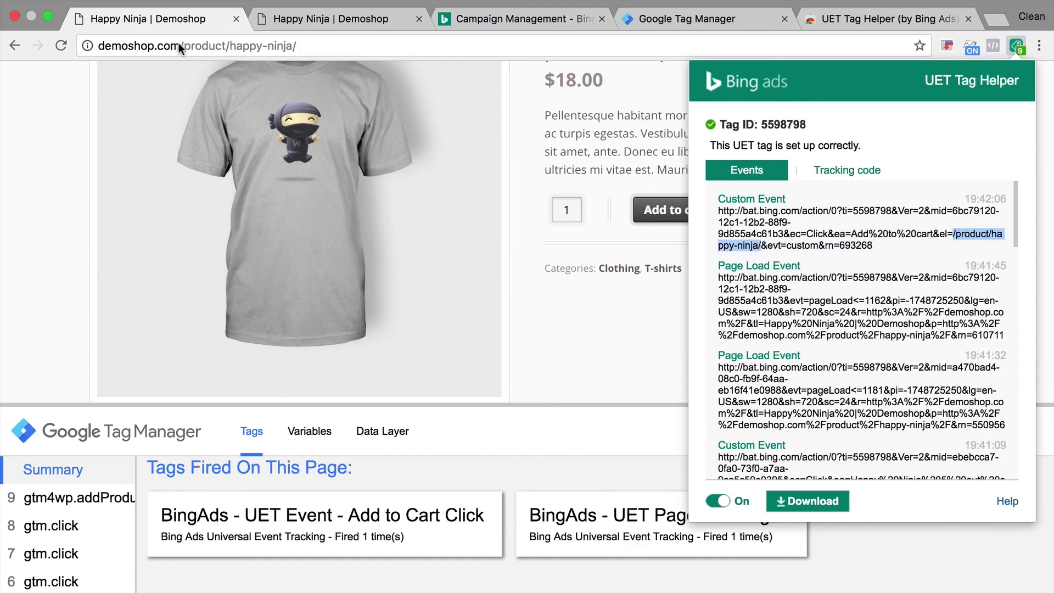
drag(181, 46, 263, 46)
click(1016, 47)
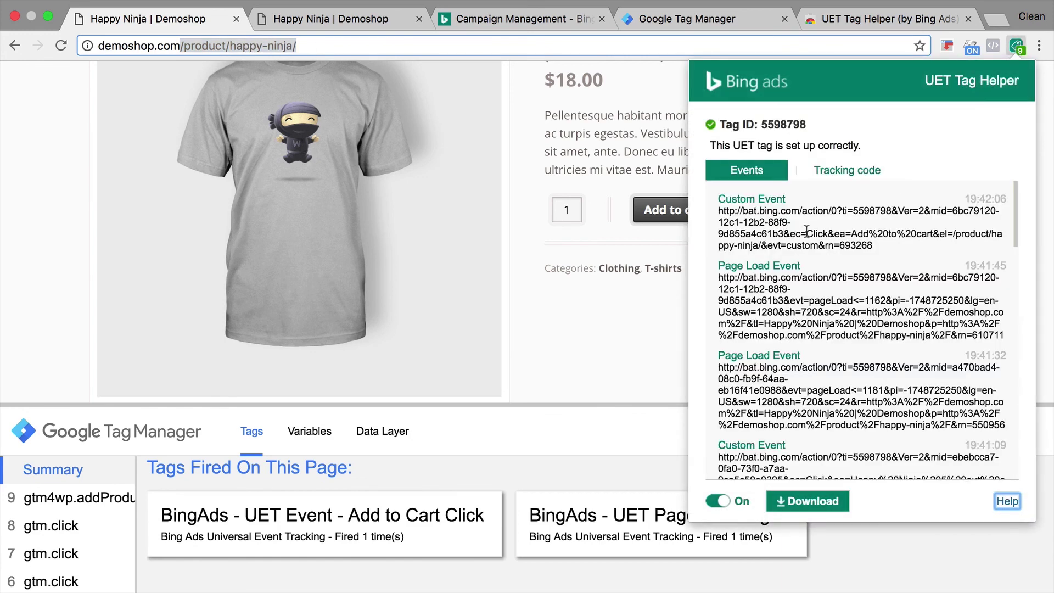
drag(806, 234, 828, 230)
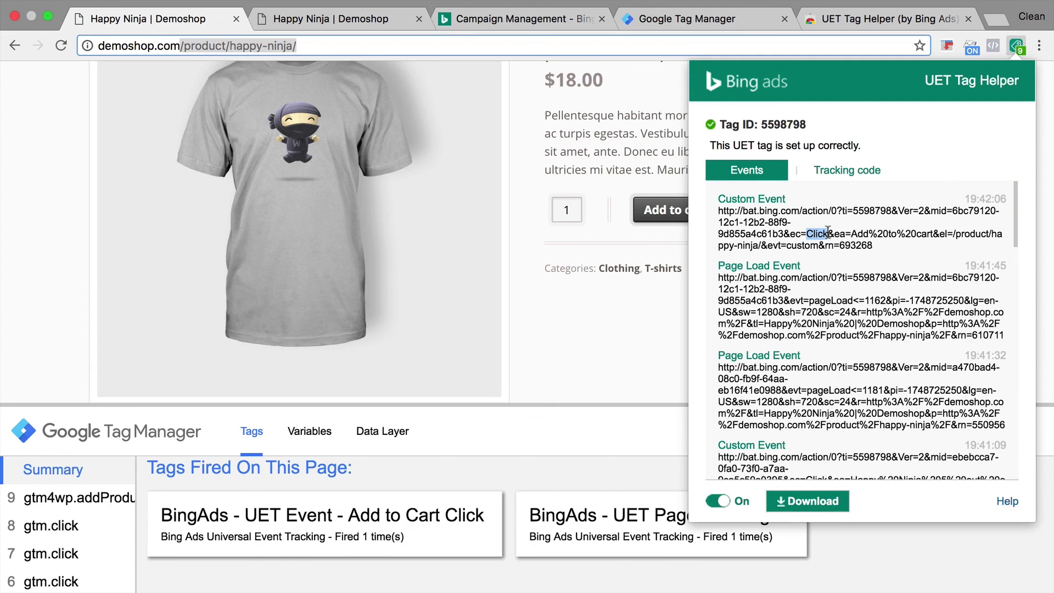
click(558, 143)
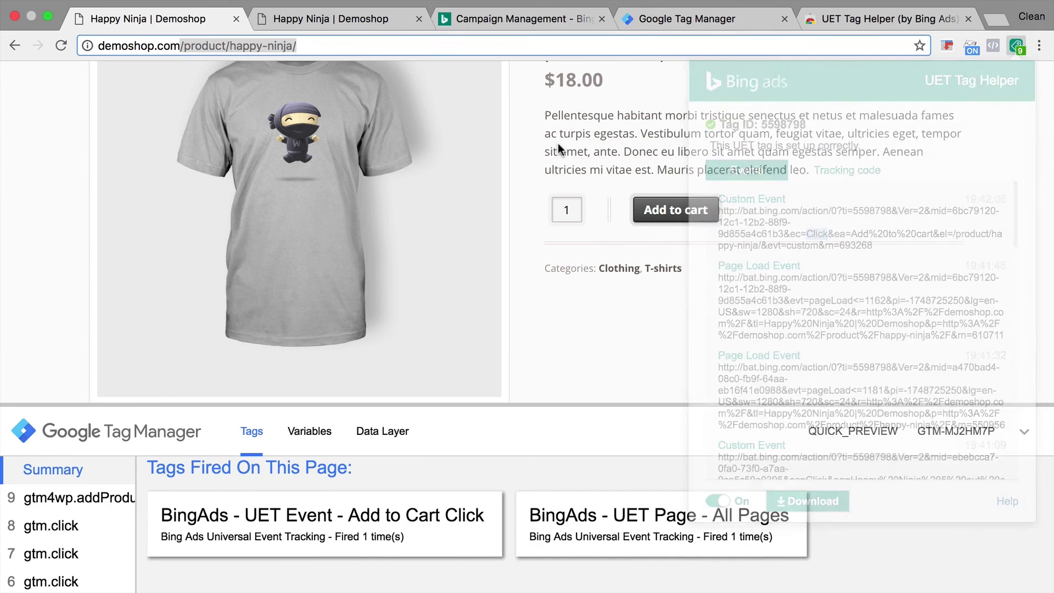
click(455, 21)
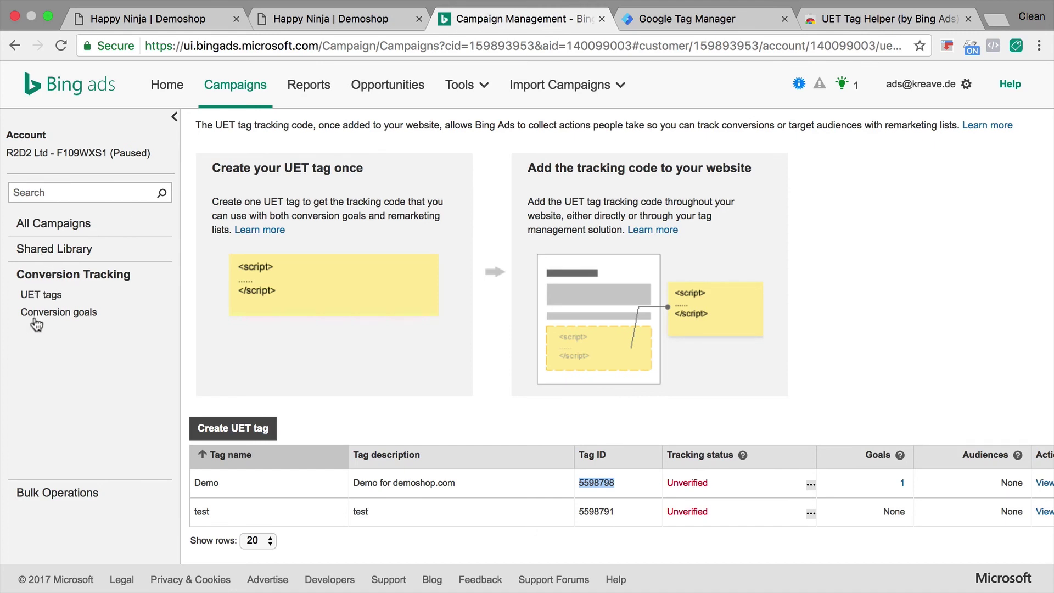
Step: Start a new remarketing list in Shared Library > Audiences named 'Add to Cart Clicks'
click(70, 250)
click(46, 277)
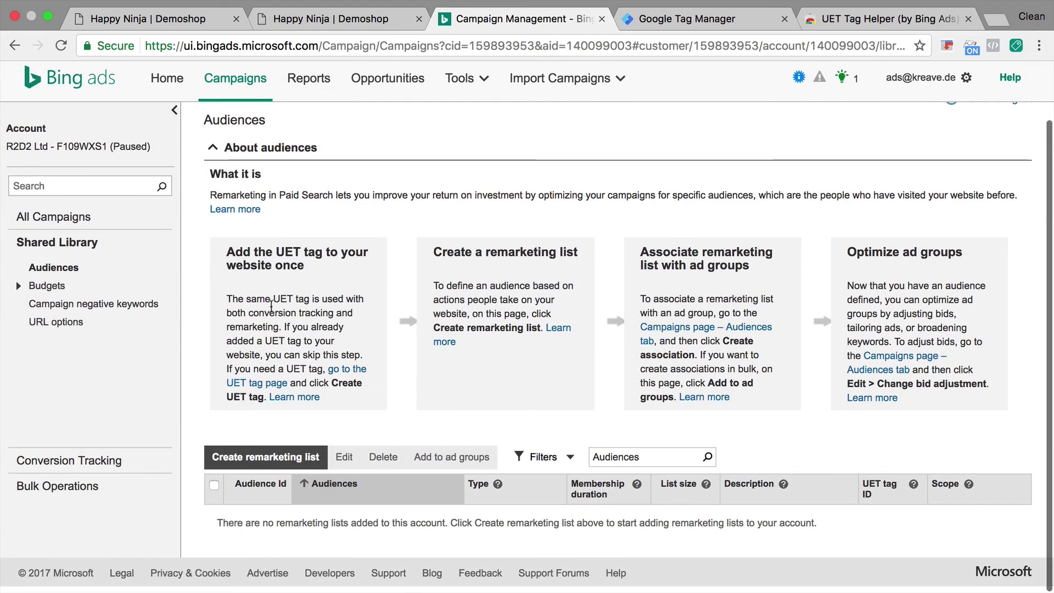
scroll(271, 306, down, 1)
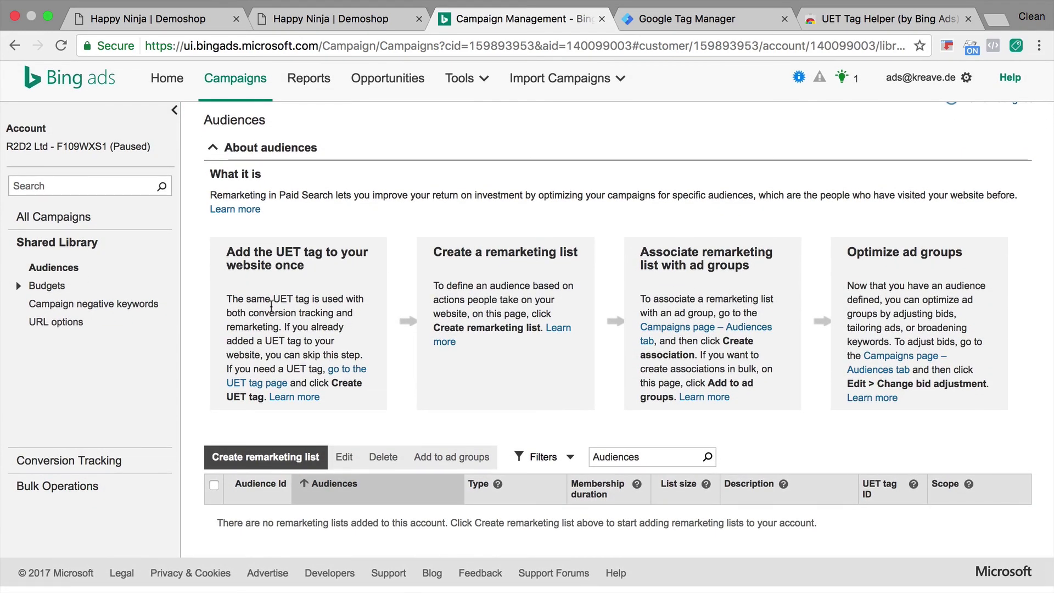
click(259, 460)
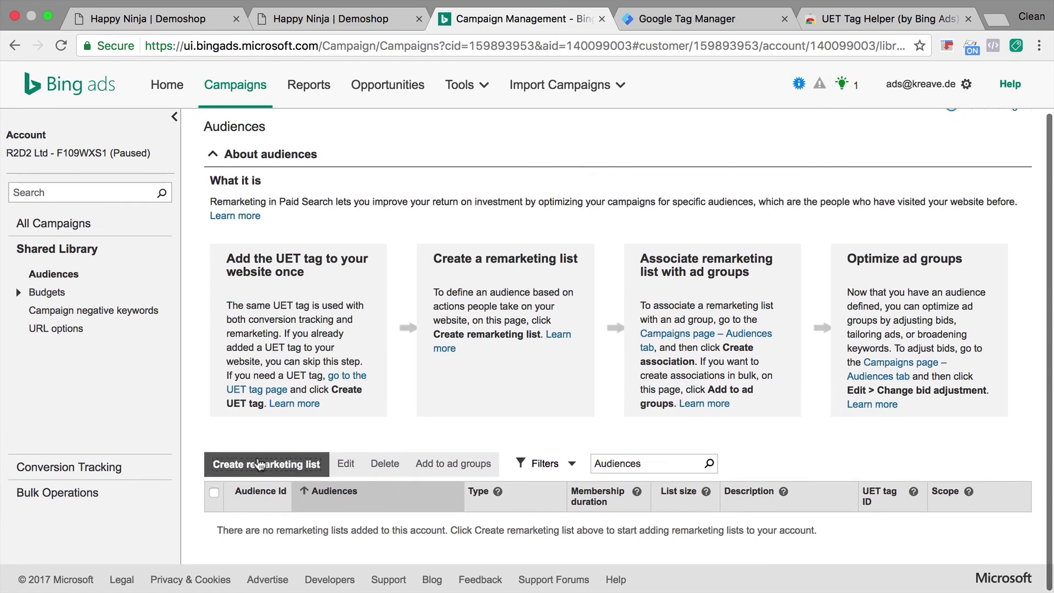
click(404, 236)
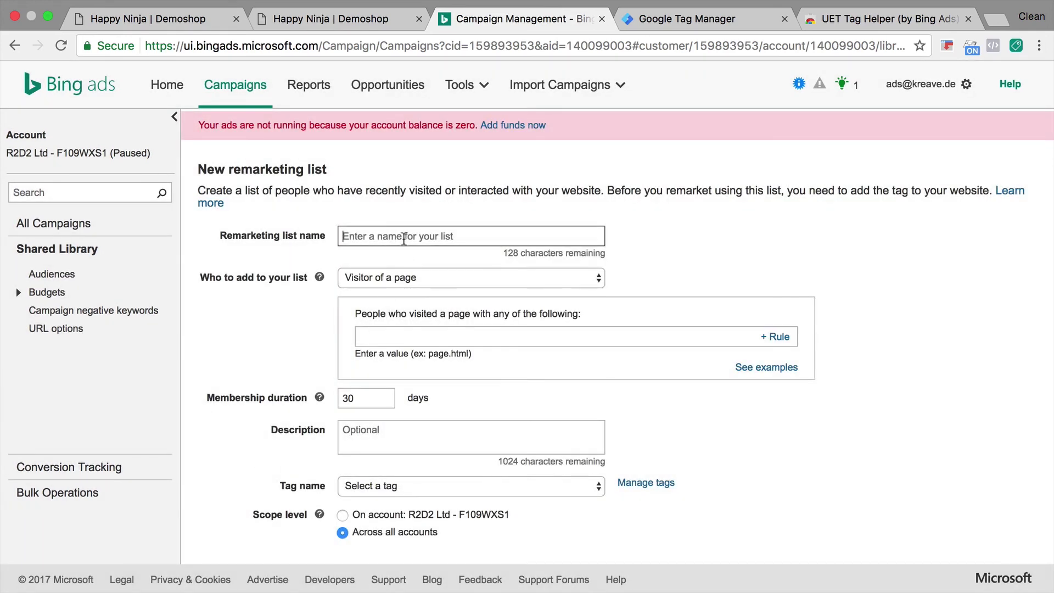
text(Add to Cart Clicks)
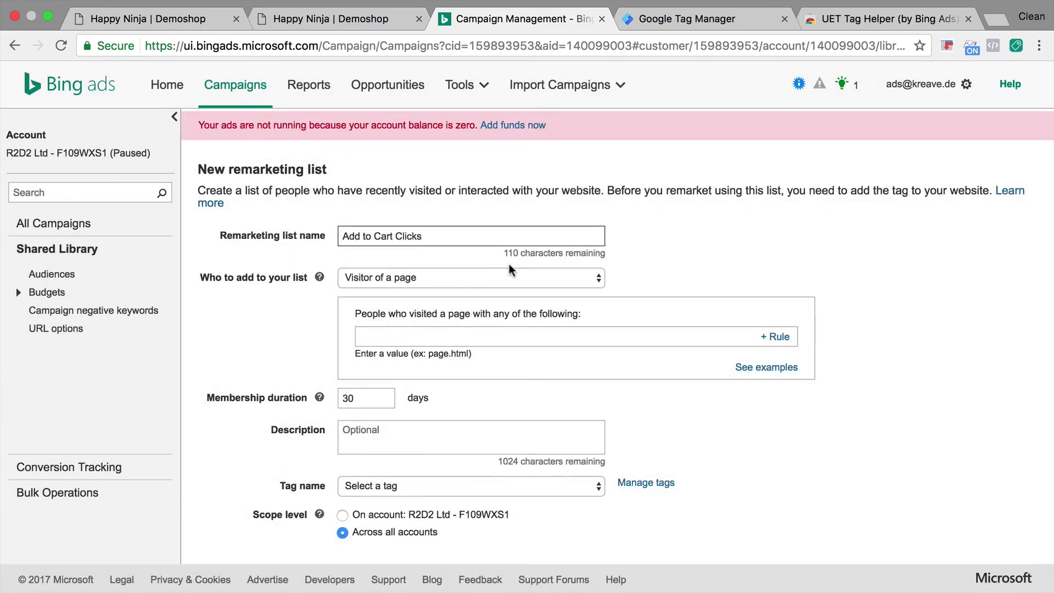
Step: Base the list on custom events with Category equals 'Click' and Action equals 'Add to Cart'
click(502, 273)
click(469, 318)
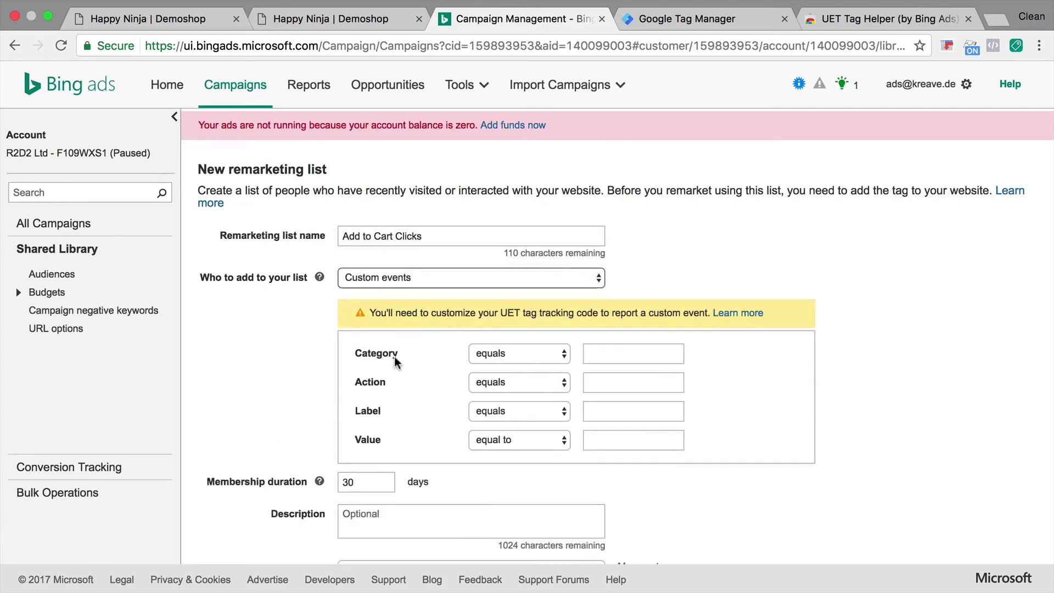
click(602, 356)
text(Click)
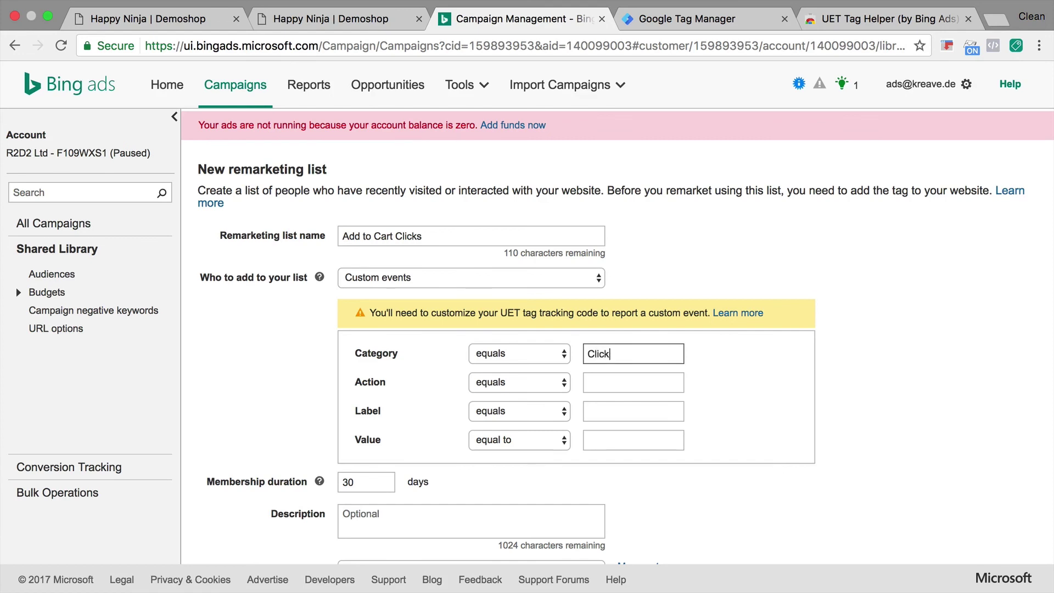
key(Tab)
text(Add to)
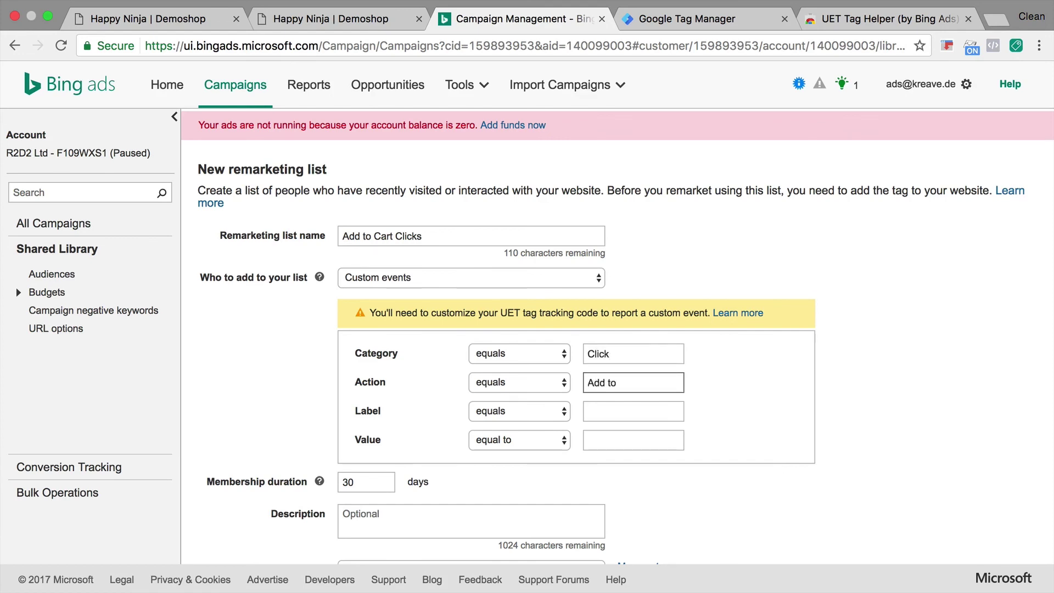
text( Cart)
click(597, 410)
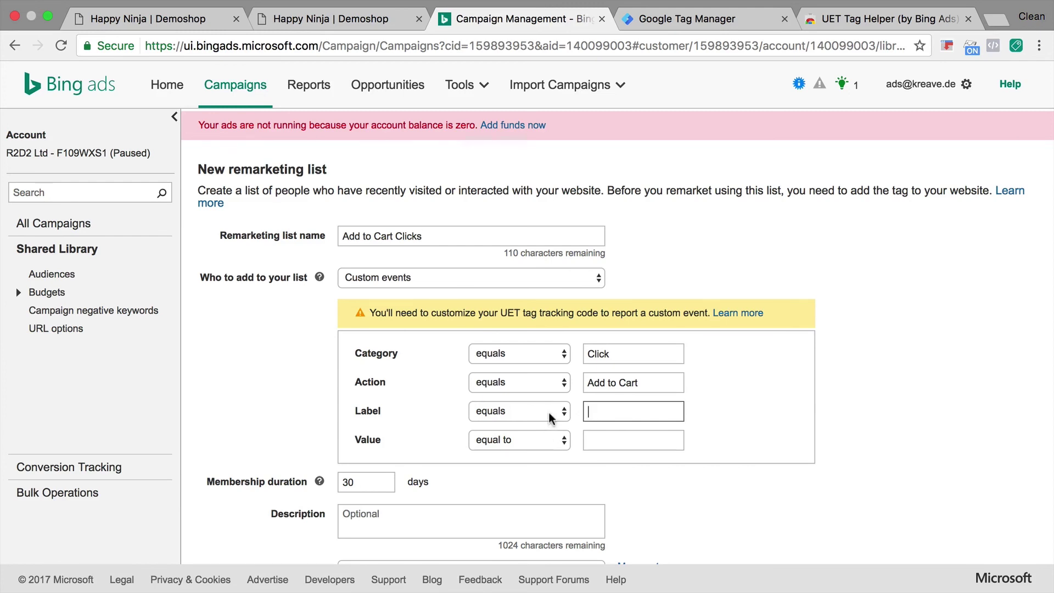
Step: Assign the Demo UET tag and save the remarketing list
scroll(458, 461, down, 3)
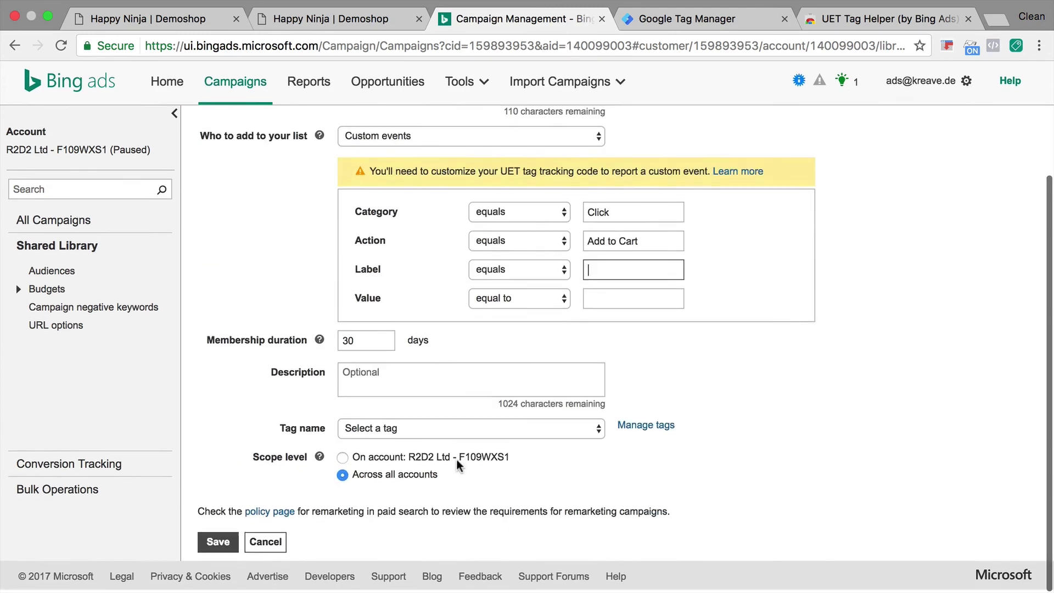
click(437, 433)
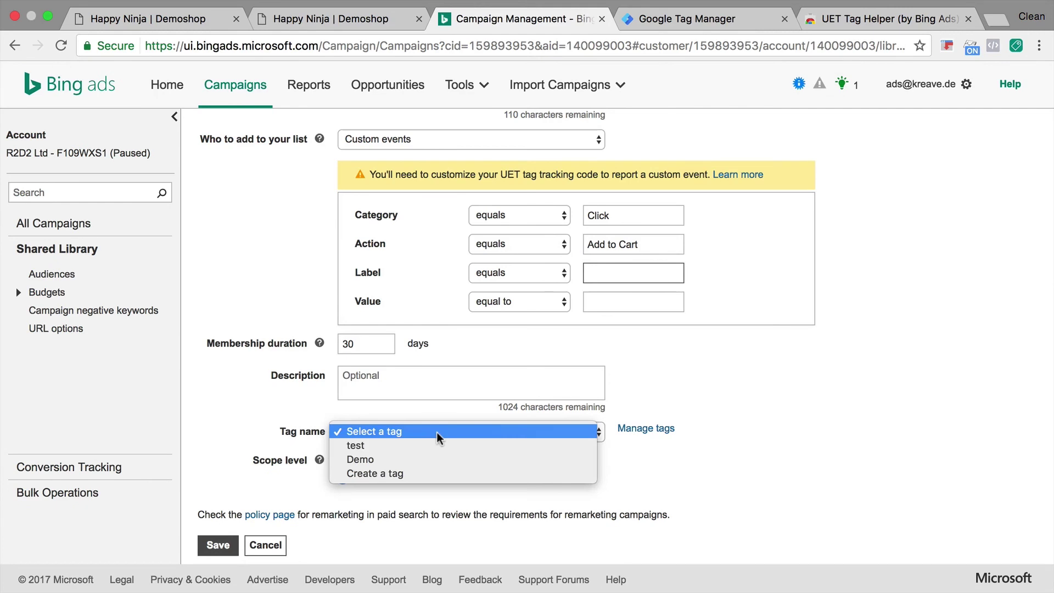
click(417, 462)
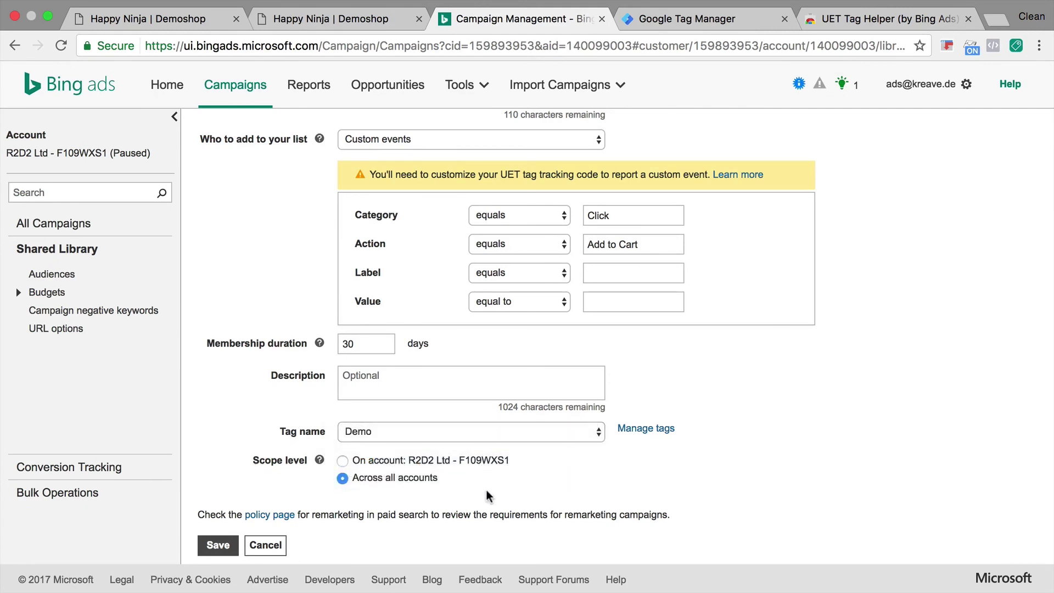
click(229, 542)
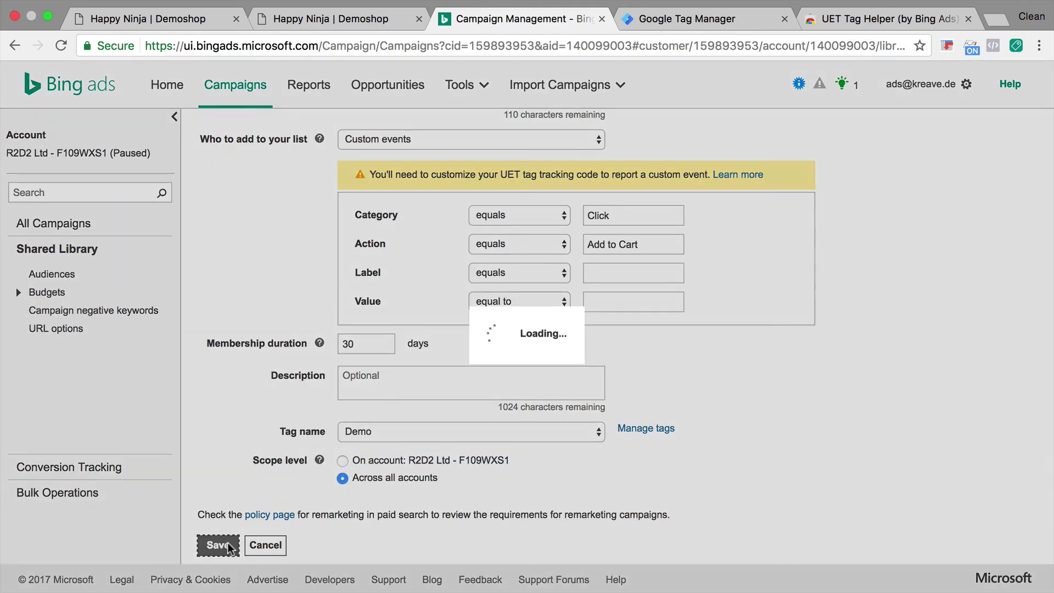
scroll(263, 462, down, 3)
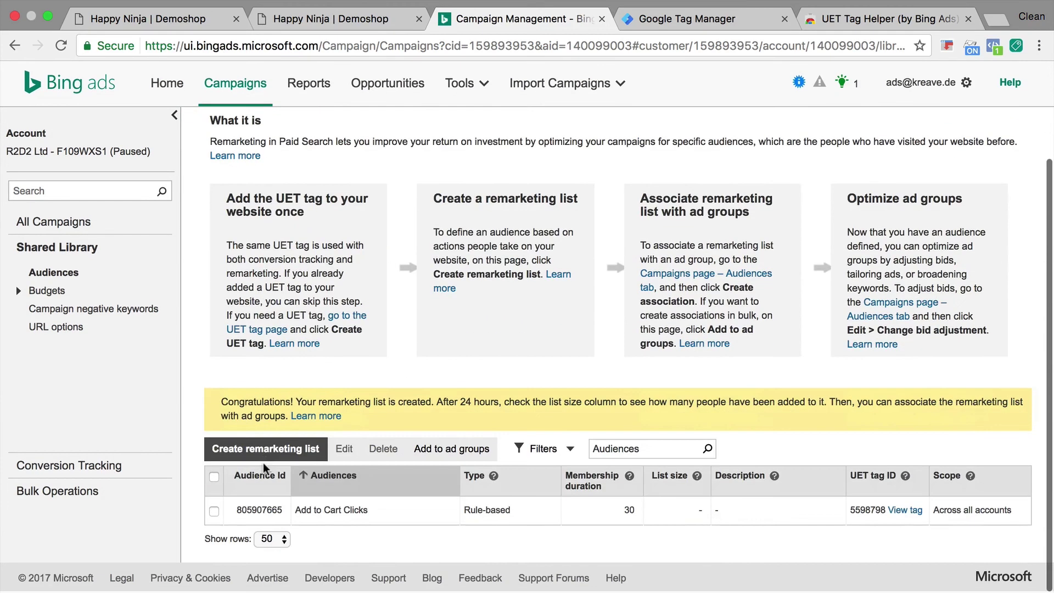